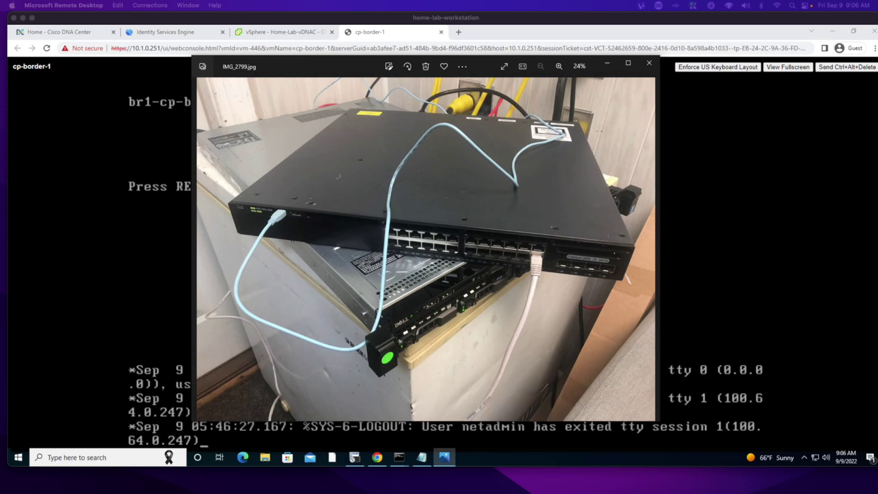
# - Review host 10.1.0.117's specs (PowerEdge R630, Xeon E5-2698 v4, 80 logical processors), then select Home-Lab-vDNAC
pyautogui.click(281, 32)
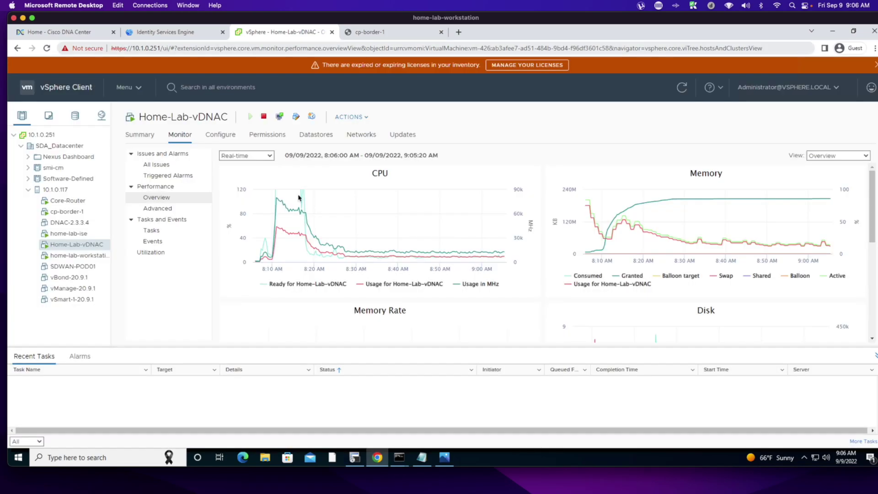
pyautogui.click(57, 191)
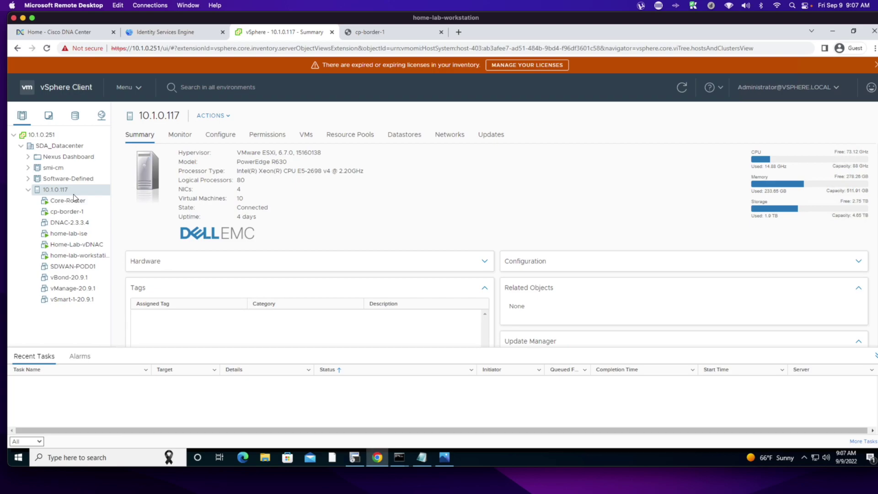
pyautogui.doubleClick(281, 161)
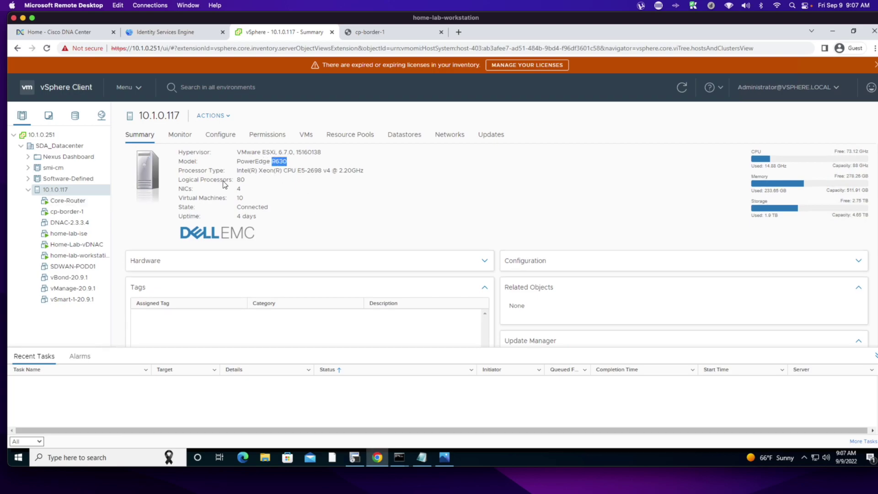
pyautogui.moveTo(298, 170); pyautogui.dragTo(323, 171)
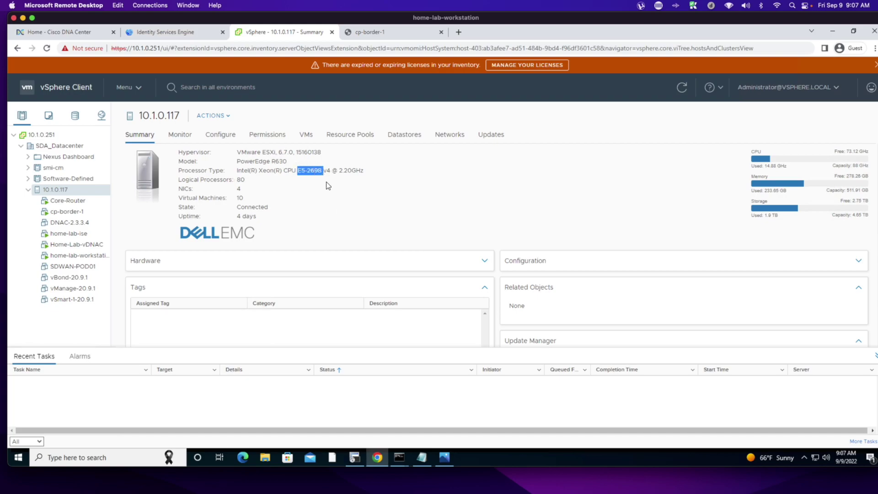
pyautogui.click(246, 174)
pyautogui.click(236, 181)
pyautogui.doubleClick(239, 180)
pyautogui.click(64, 245)
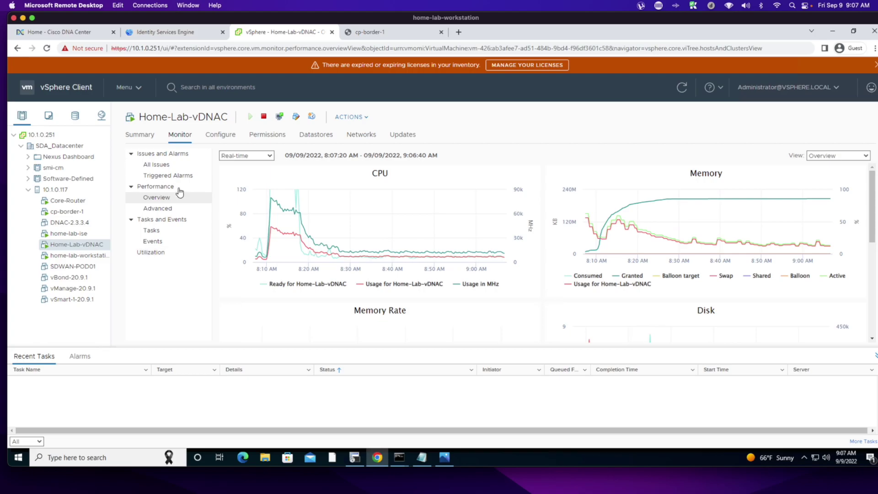
# - Show the Home-Lab-vDNAC Summary and highlight its 62 CPU allocation
pyautogui.click(138, 140)
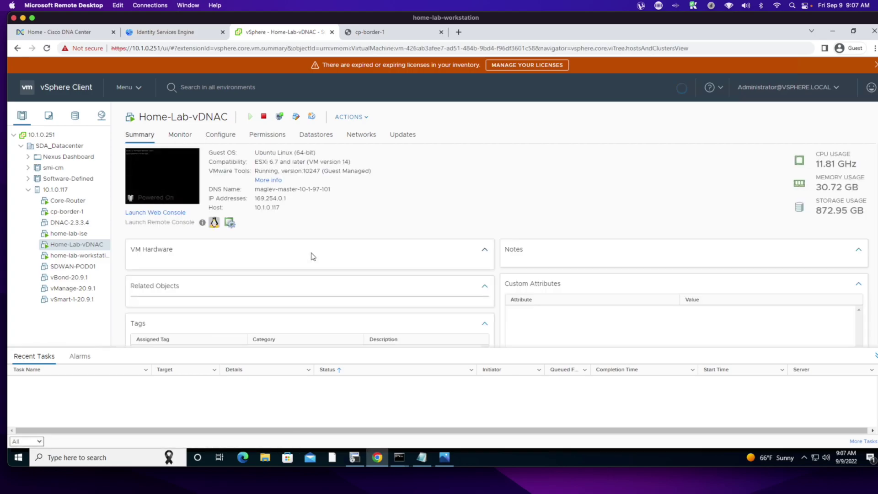
pyautogui.moveTo(314, 269); pyautogui.dragTo(280, 272)
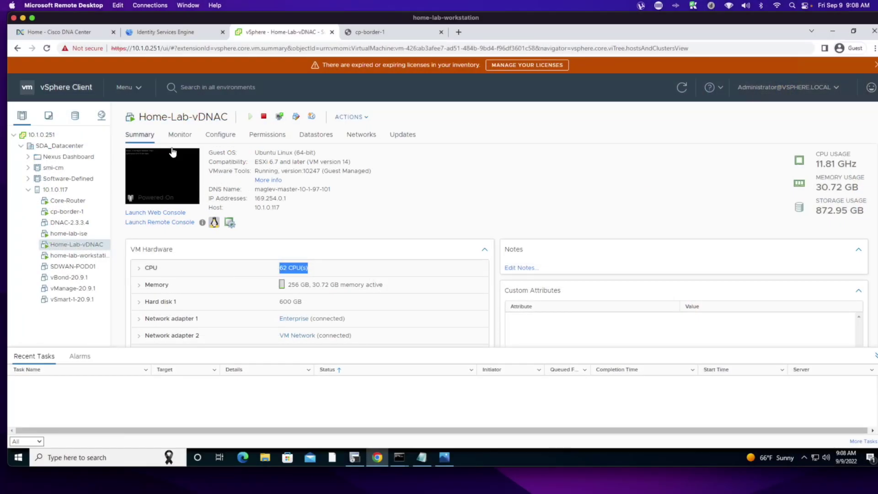
# - Review the cp-border-1 VM summary, then switch to the SecureCRT serial console session
pyautogui.click(63, 213)
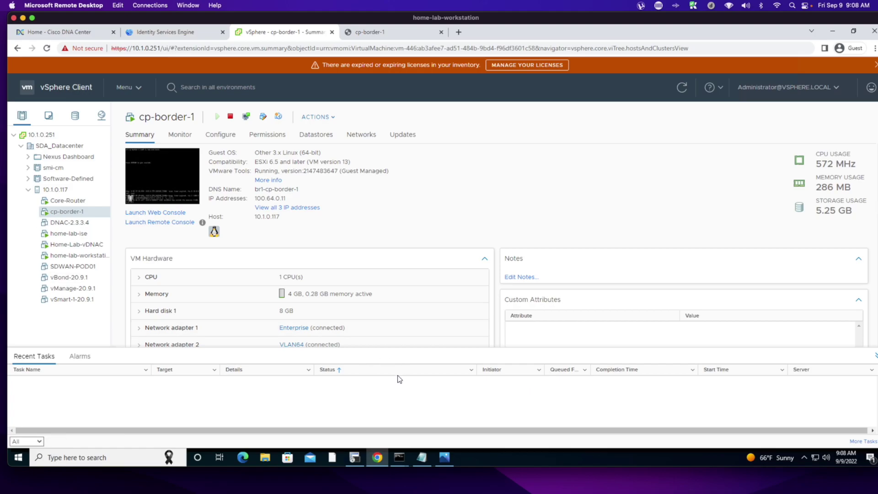
pyautogui.click(355, 458)
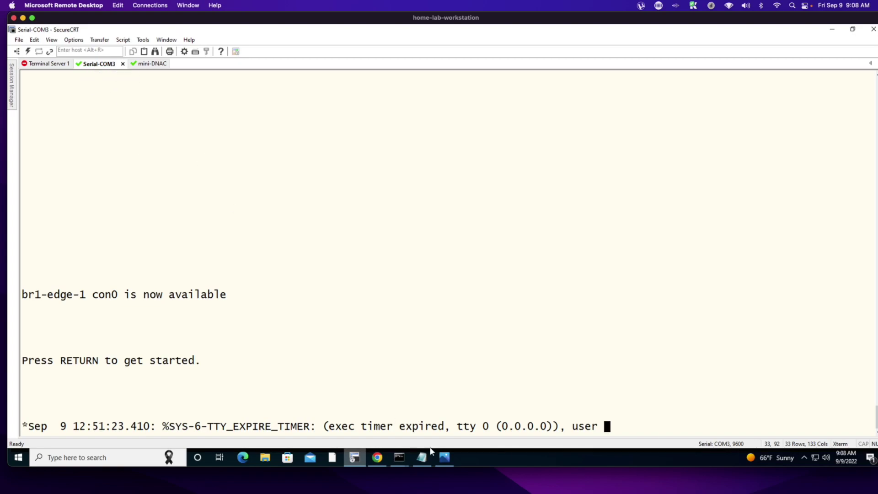
# - After viewing the lab switch photo, wake the br1-edge-1 console to get the br1-edge-1> prompt
pyautogui.click(444, 457)
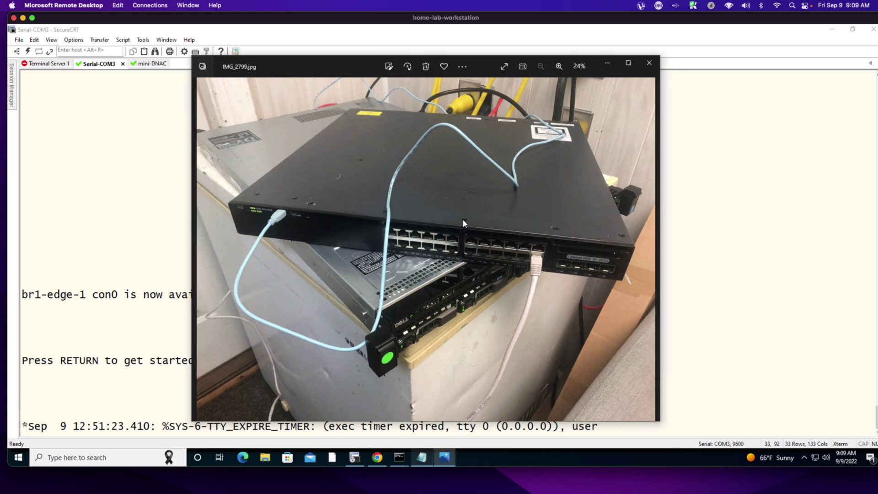
pyautogui.click(703, 233)
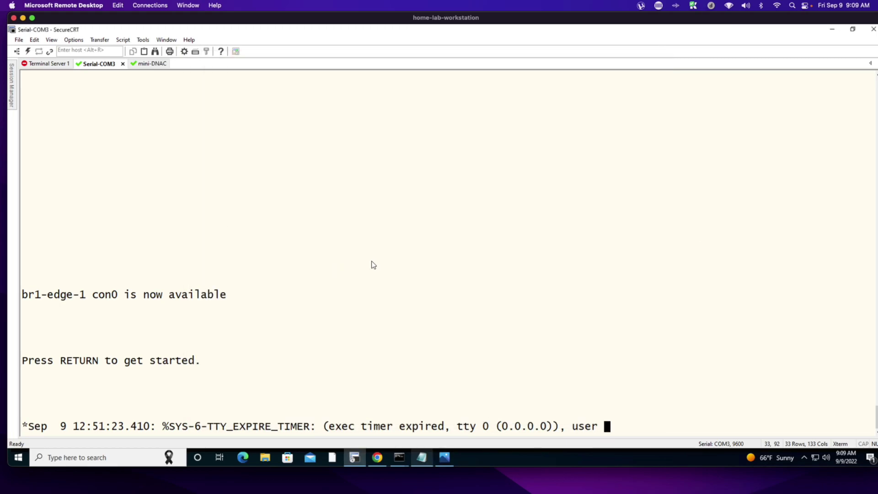
pyautogui.press('Return')
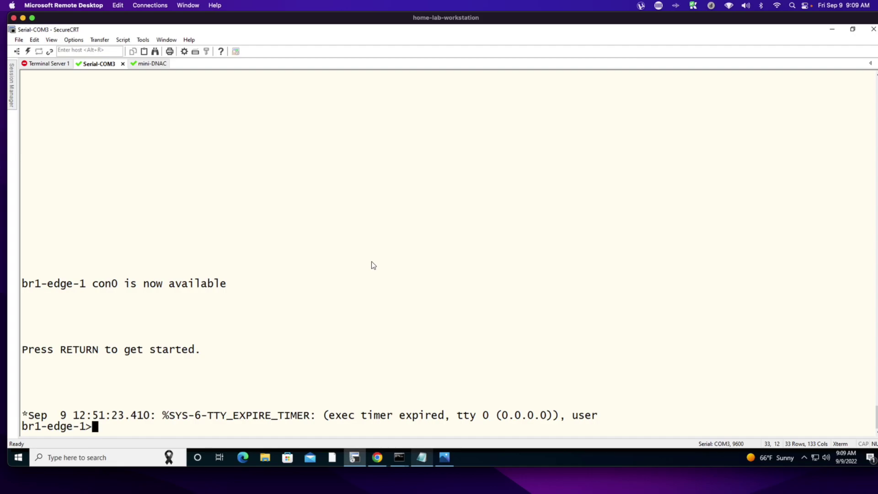
# - In the saved Notepad notes, highlight the br1-edge-1 configuration block and its OSPF settings
pyautogui.click(422, 458)
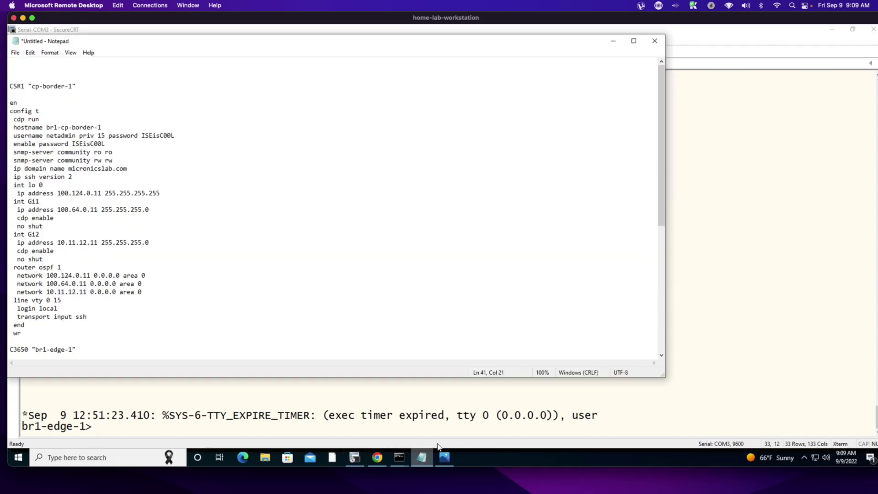
pyautogui.scroll(-8, 261, 247)
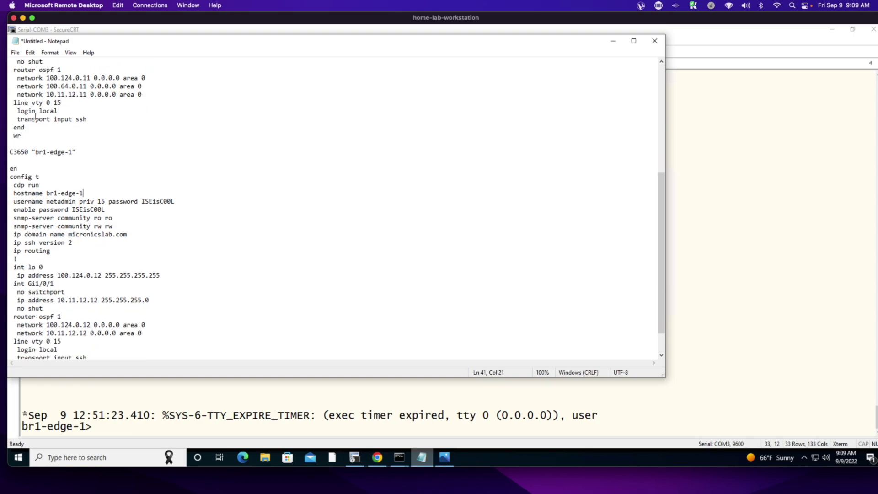
pyautogui.moveTo(17, 152); pyautogui.dragTo(91, 155)
pyautogui.moveTo(21, 176); pyautogui.dragTo(220, 350)
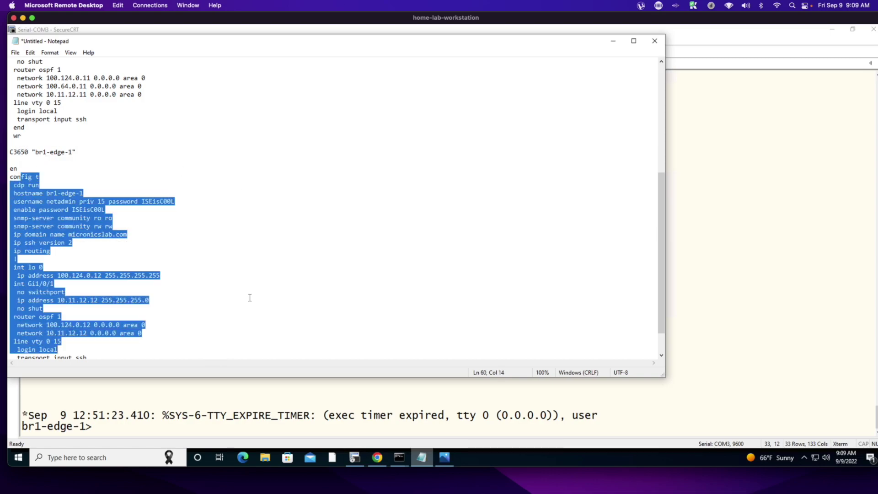
pyautogui.click(205, 285)
pyautogui.moveTo(14, 317); pyautogui.dragTo(172, 337)
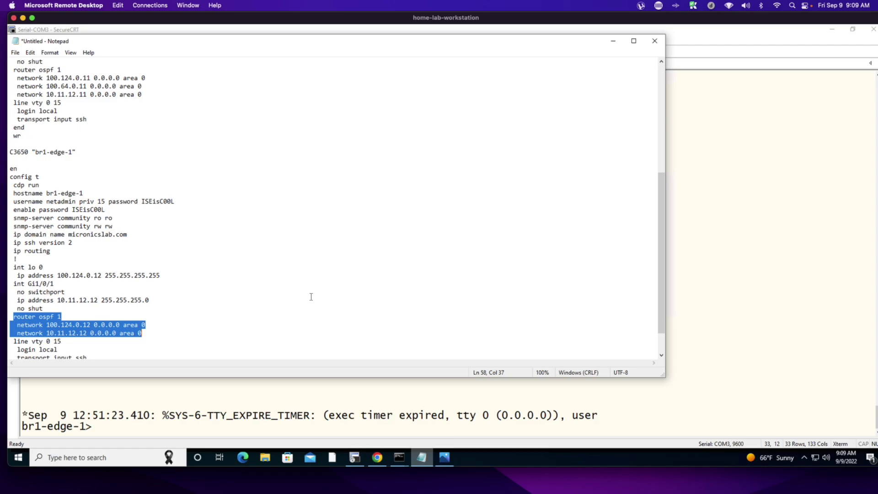
# - Compare cp-border-1's hostname, Gi1 100.64.0.11 and Gi2 10.11.12.11 with br1-edge-1's Gi1/0/1 10.11.12.12
pyautogui.scroll(1, 312, 281)
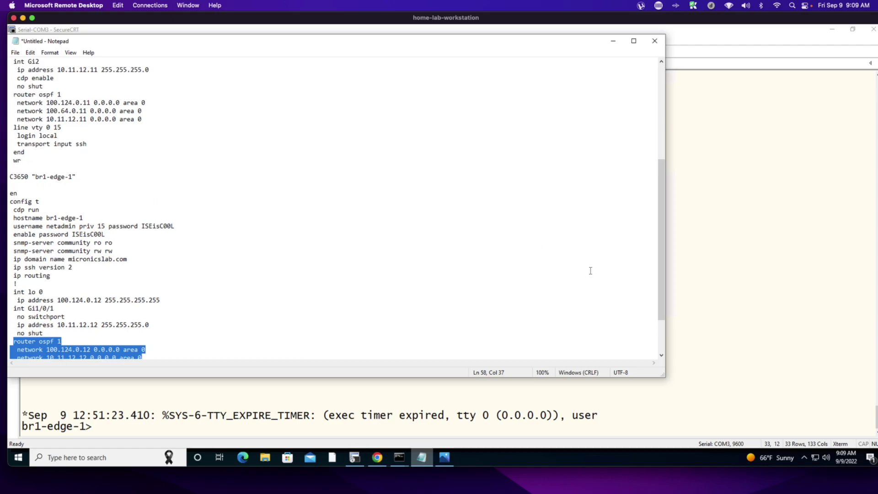
pyautogui.moveTo(661, 292); pyautogui.dragTo(669, 221)
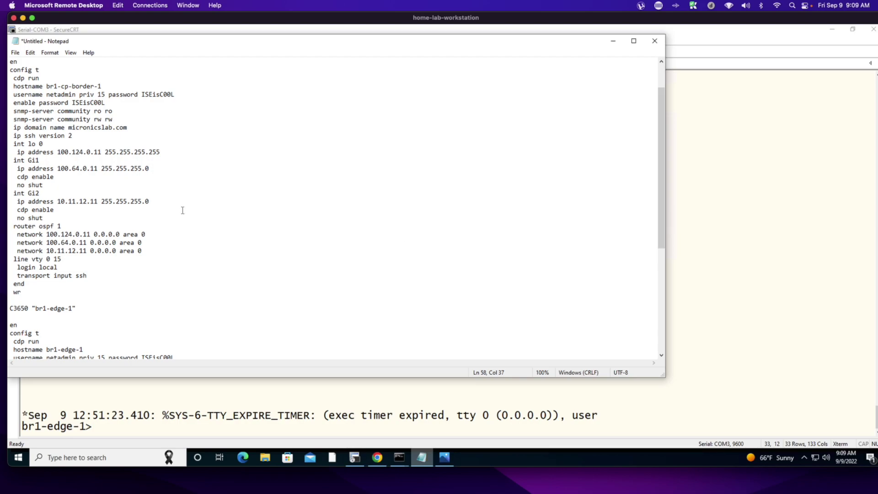
pyautogui.moveTo(10, 86); pyautogui.dragTo(130, 86)
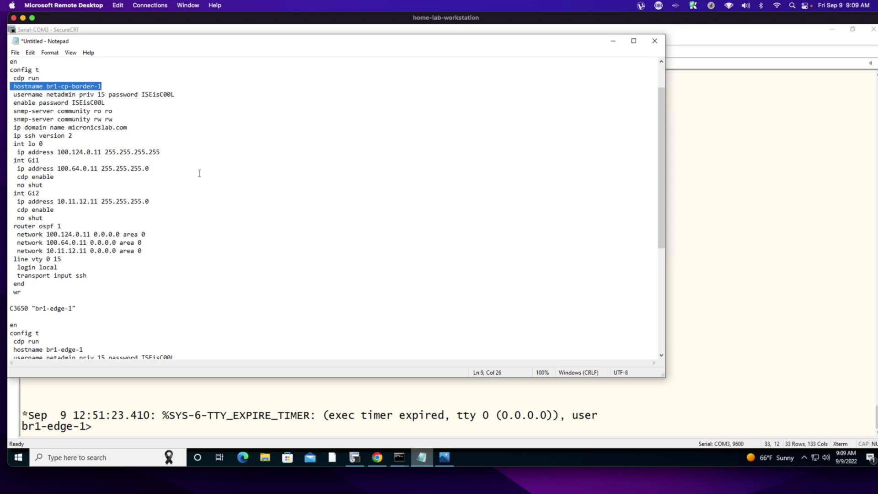
pyautogui.moveTo(57, 168); pyautogui.dragTo(154, 168)
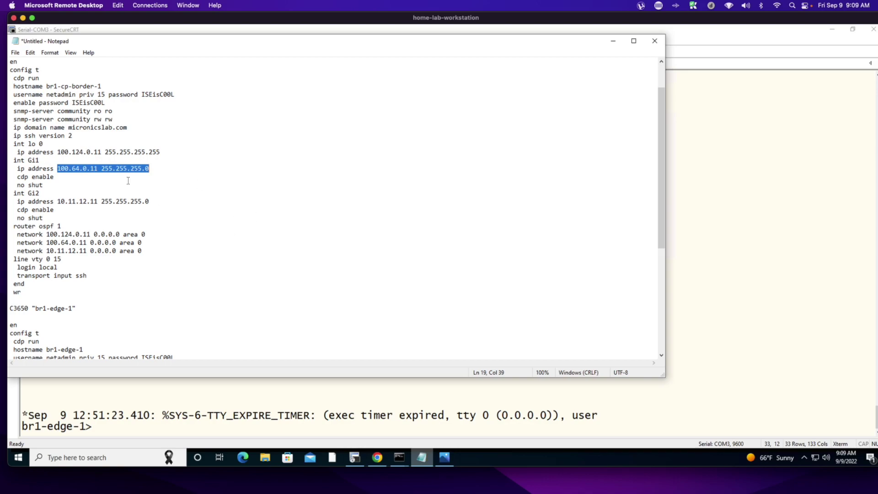
pyautogui.moveTo(57, 202); pyautogui.dragTo(162, 204)
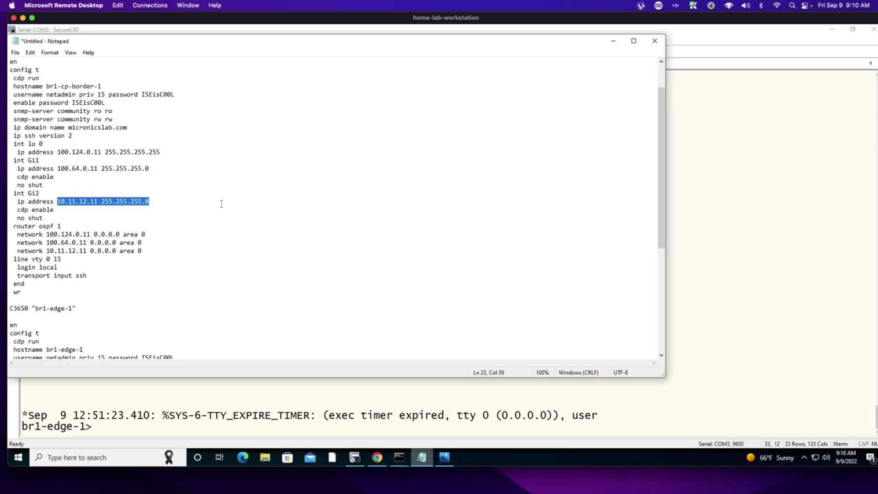
pyautogui.scroll(-3, 221, 204)
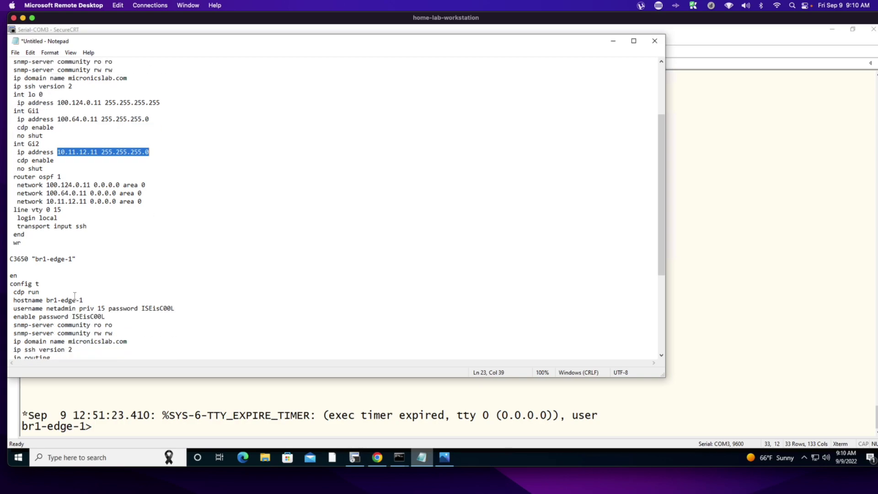
pyautogui.scroll(-3, 69, 301)
pyautogui.moveTo(39, 308); pyautogui.dragTo(165, 312)
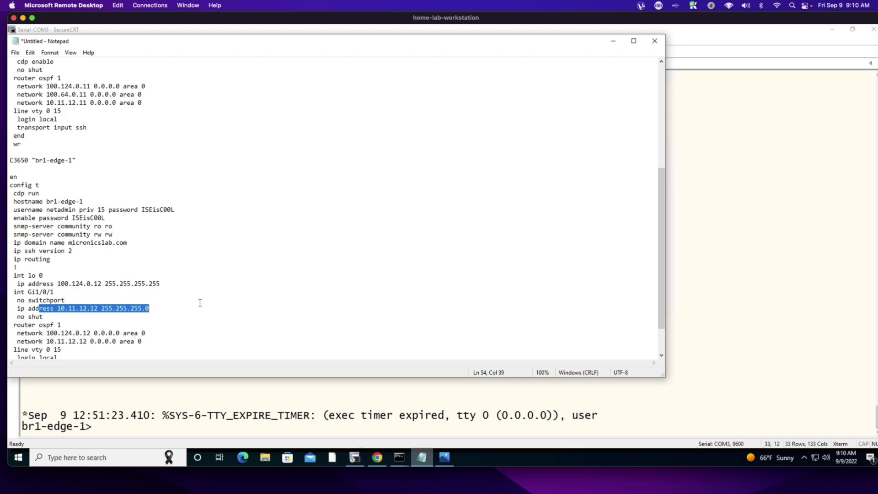
# - Enter privileged mode on br1-edge-1 with 'en' and the enable password
pyautogui.click(797, 264)
pyautogui.write('en')
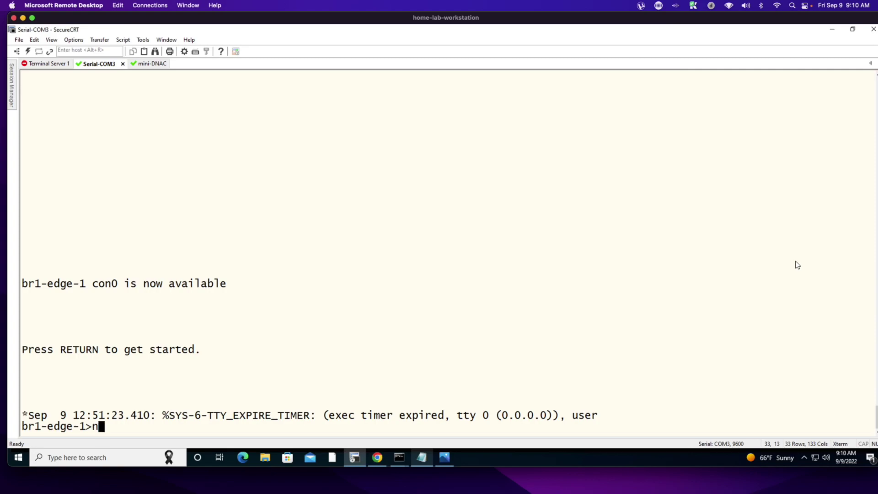
pyautogui.press('Return')
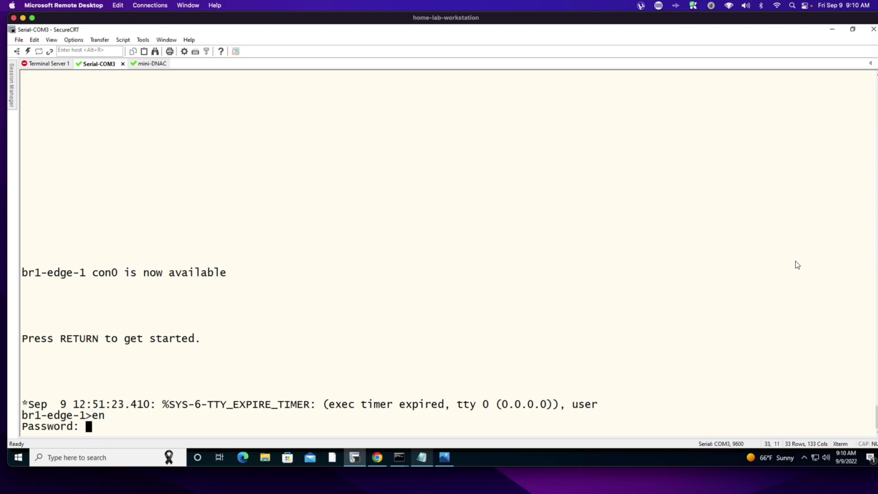
pyautogui.press('Return')
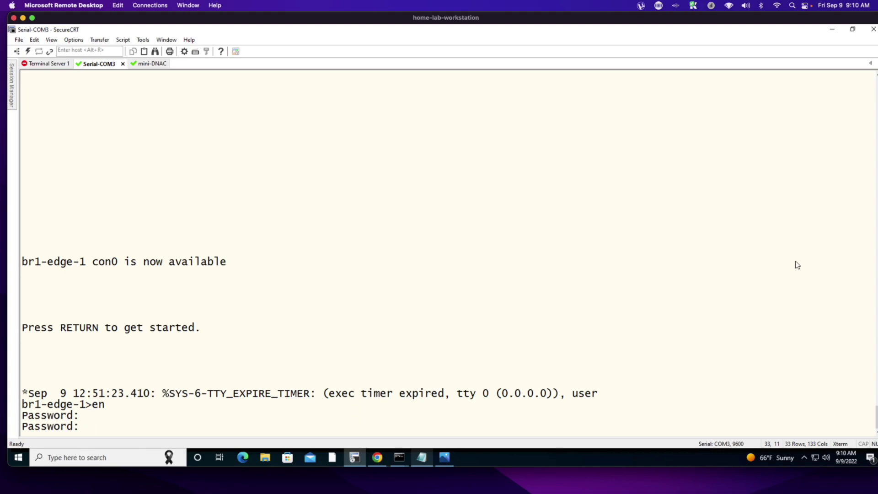
pyautogui.press('Return')
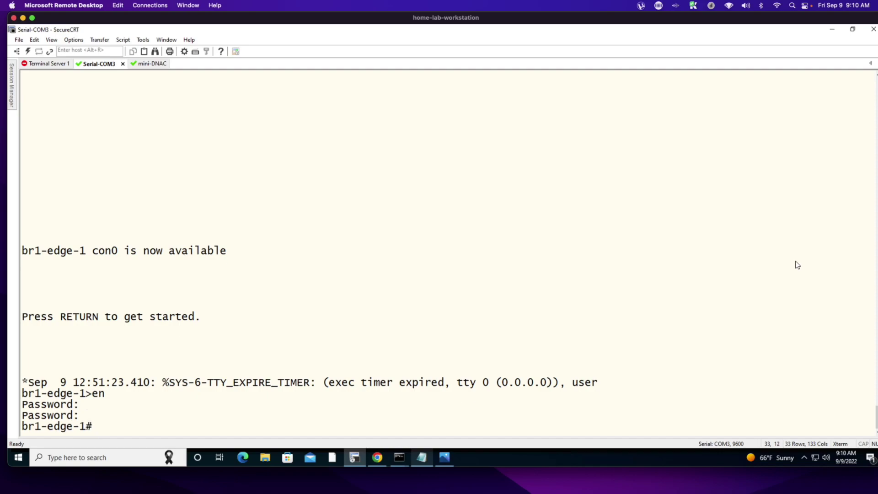
# - Ping 100.64.0.201, then run 'traceroute 100.64.0.201 numeric'
pyautogui.write('ping 100.64.0.')
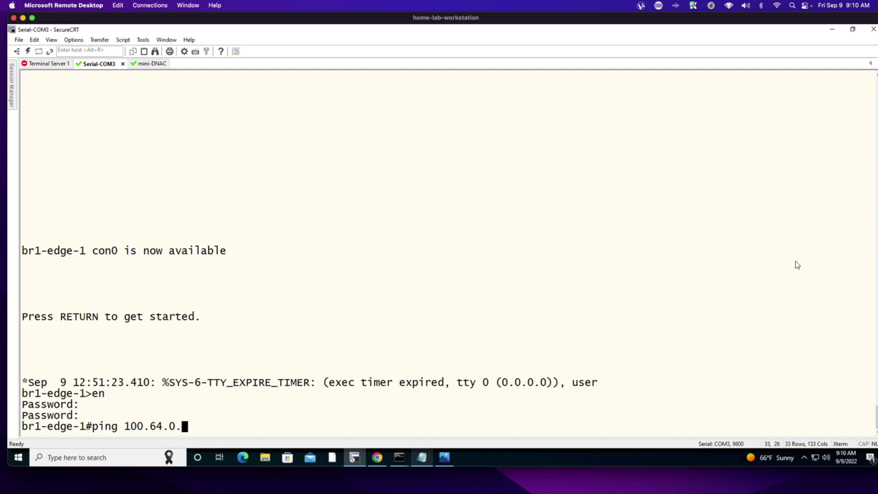
pyautogui.write('201')
pyautogui.press('Return')
pyautogui.write('traceroute 100.6')
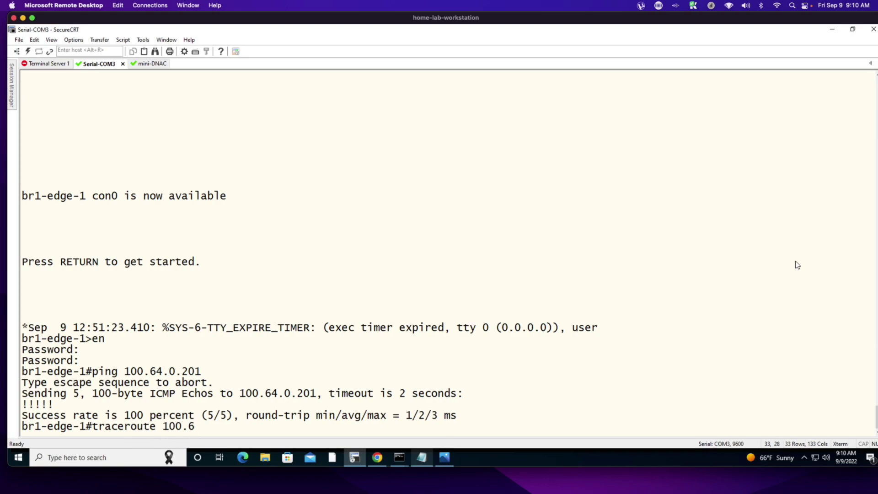
pyautogui.write('4.0.201 num')
pyautogui.press('Tab')
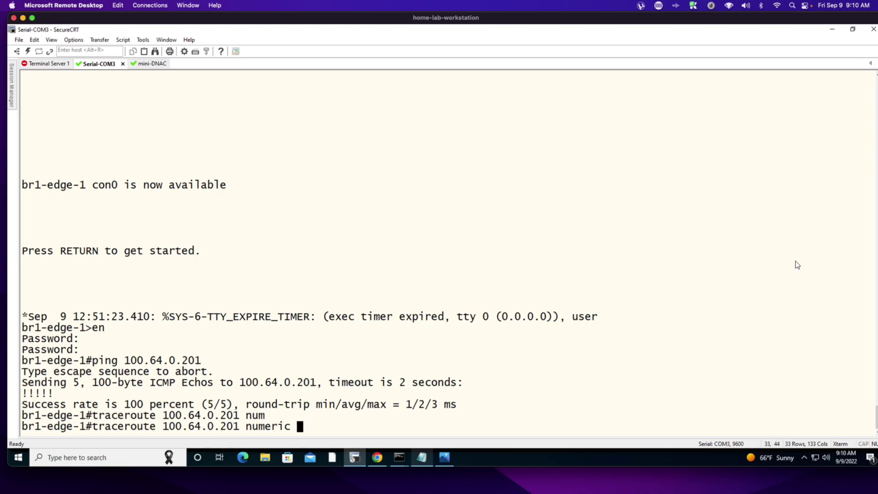
pyautogui.press('Return')
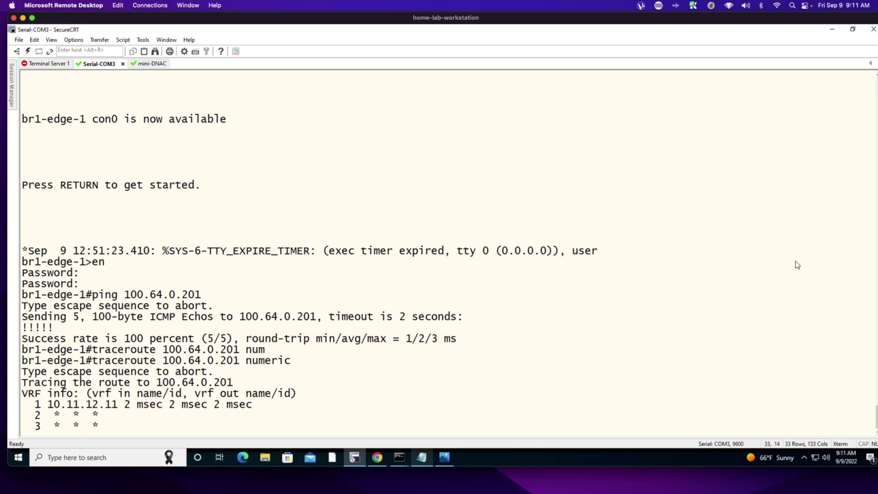
# - Abort the stalled traceroute and ping 100.64.0.201 again, getting 100 percent success
pyautogui.hotkey('ctrl', 'shift', '6')
pyautogui.press('Return')
pyautogui.press('Return')
pyautogui.write('x')
pyautogui.press('BackSpace')
pyautogui.write('ping 100.64.')
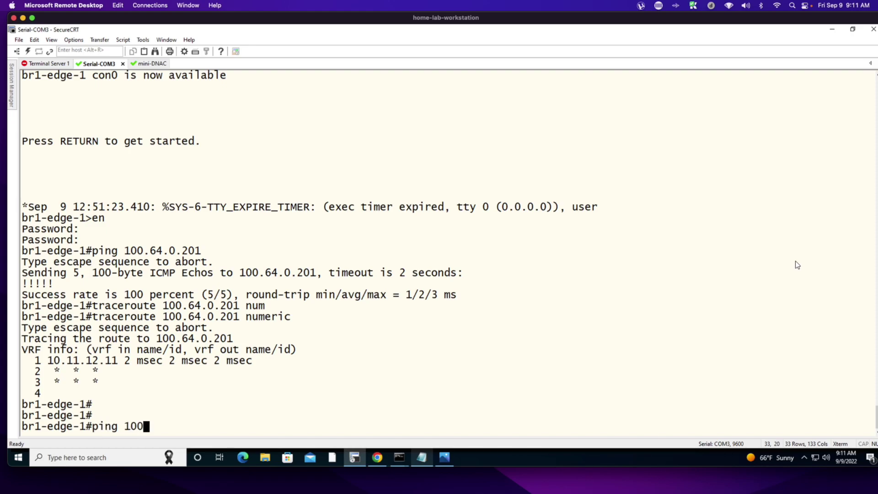
pyautogui.write('0.201')
pyautogui.press('Return')
# - Ping 100.64.0.101 by editing the previous command, getting 0 percent success
pyautogui.press('Up')
pyautogui.press('BackSpace')
pyautogui.press('BackSpace')
pyautogui.press('BackSpace')
pyautogui.write('101')
pyautogui.press('Return')
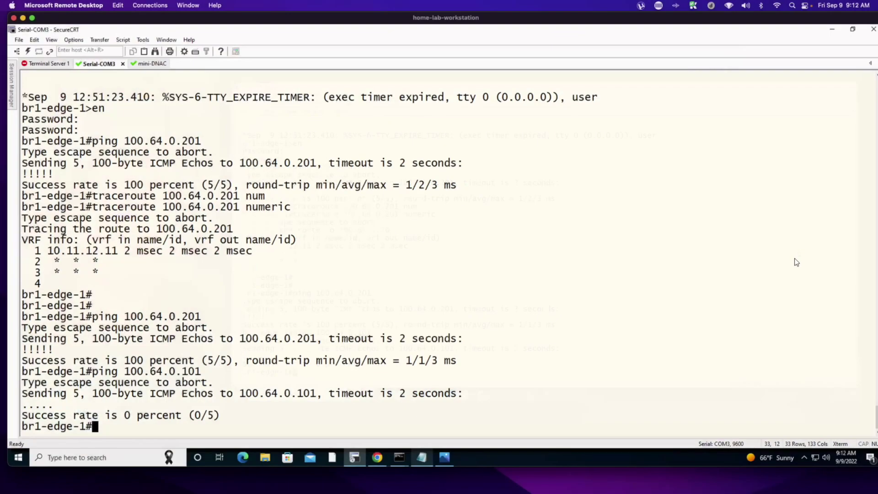
# - On the mini-DNAC appliance, ping 100.64.0.11 and 10.11.12.11, stopping the unanswered ping
pyautogui.click(335, 112)
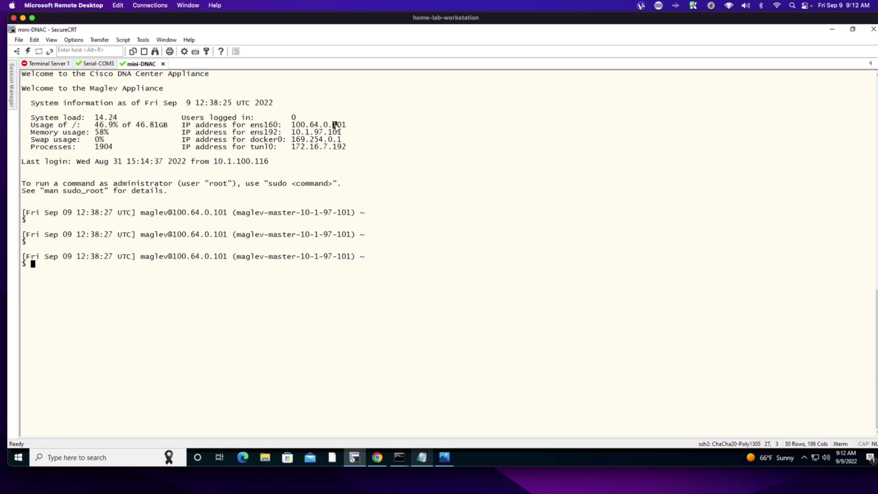
pyautogui.press('Return')
pyautogui.press('Return')
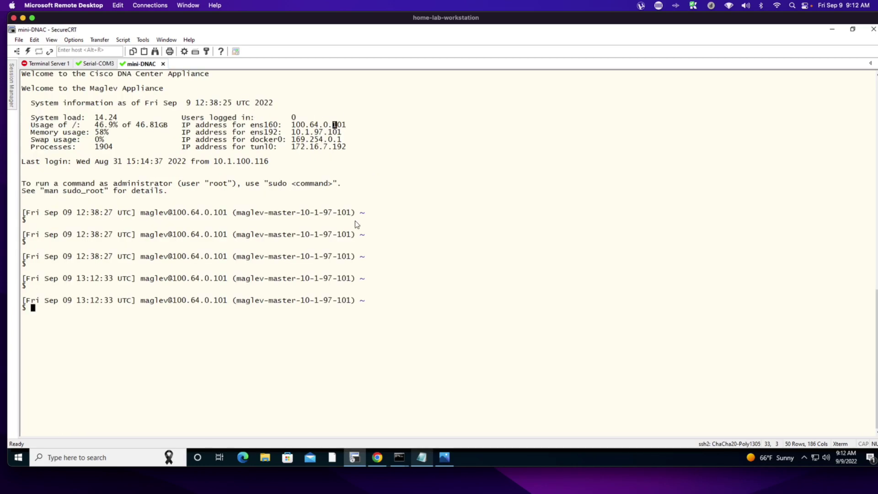
pyautogui.write('ping 100.64.0.11')
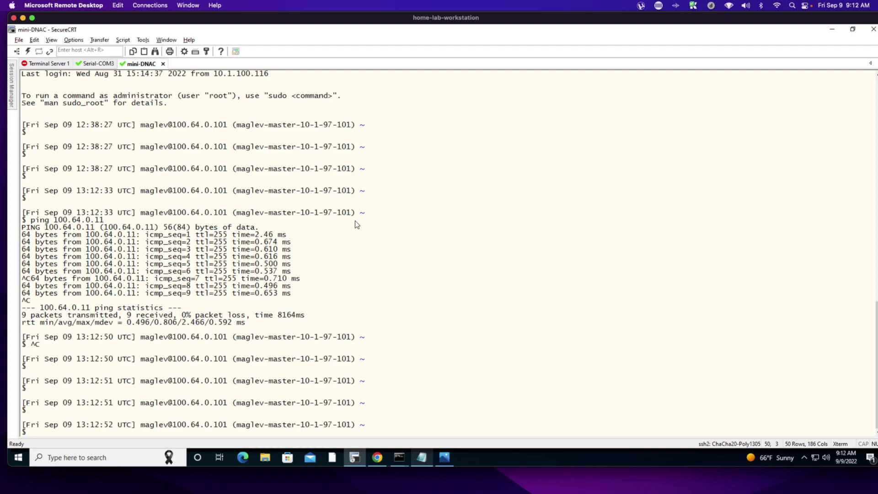
pyautogui.write('ping 10.11.12.11')
pyautogui.press('Return')
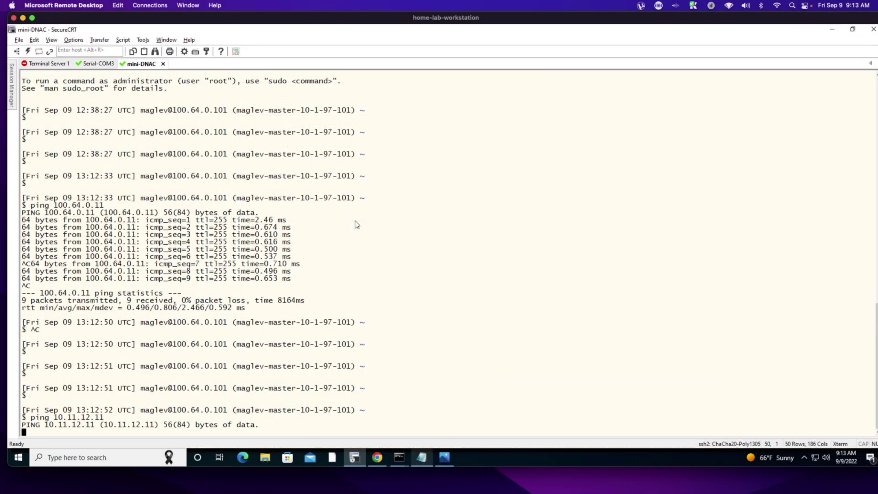
pyautogui.hotkey('ctrl', 'c')
pyautogui.hotkey('ctrl', 'c')
# - Display the appliance routing table with 'route -n | more'
pyautogui.press('Return')
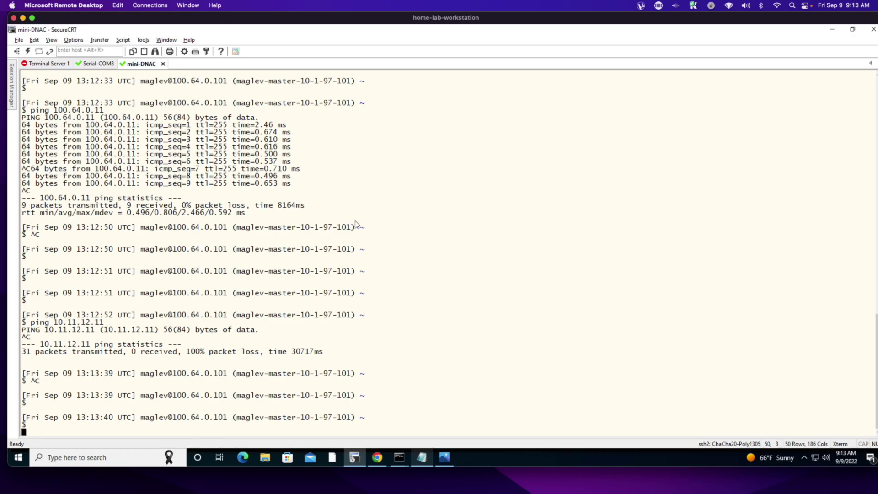
pyautogui.press('Return')
pyautogui.write('route ')
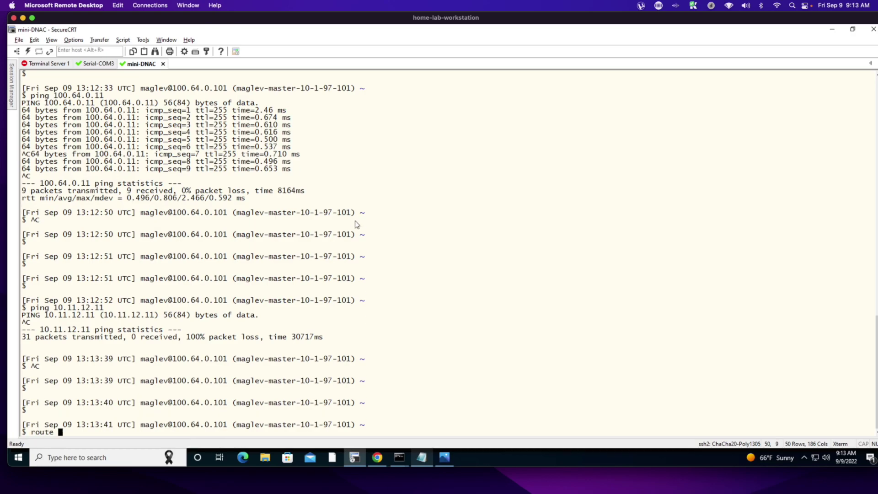
pyautogui.write('-n | more')
pyautogui.press('Return')
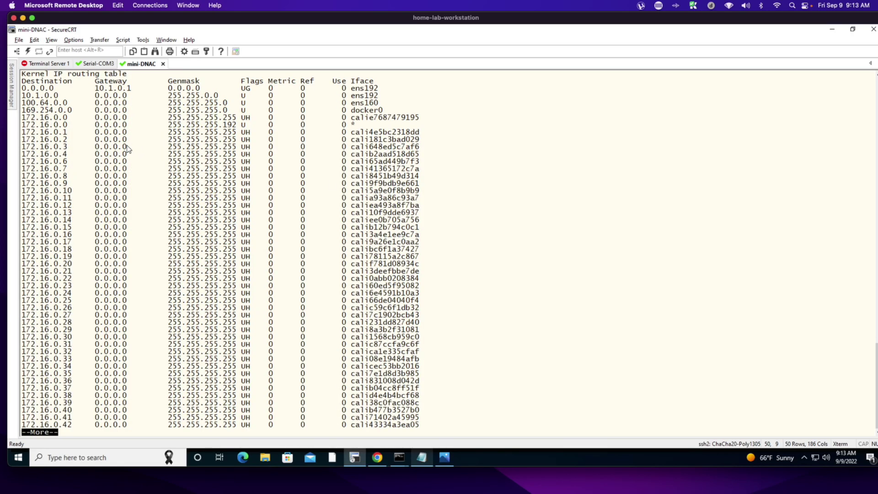
# - Highlight the 0.0.0.0, 10.1.0.0 and 100.64.0.0 routing table entries
pyautogui.moveTo(22, 88); pyautogui.dragTo(153, 90)
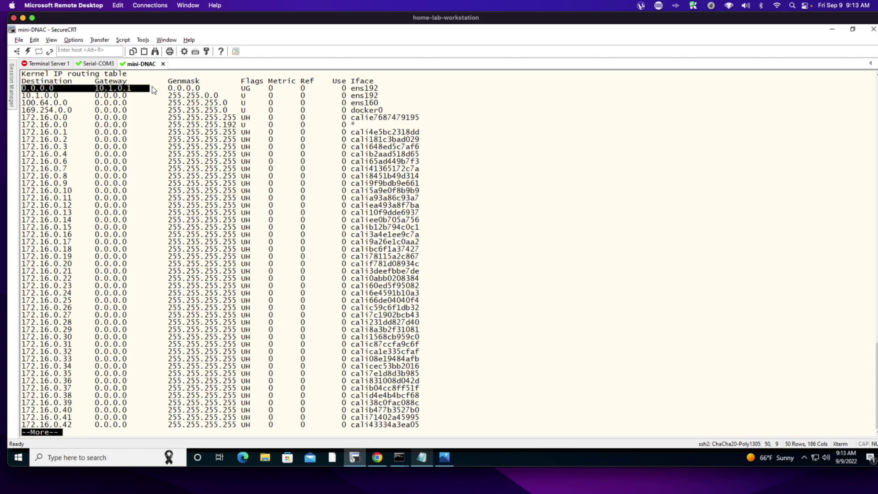
pyautogui.doubleClick(25, 97)
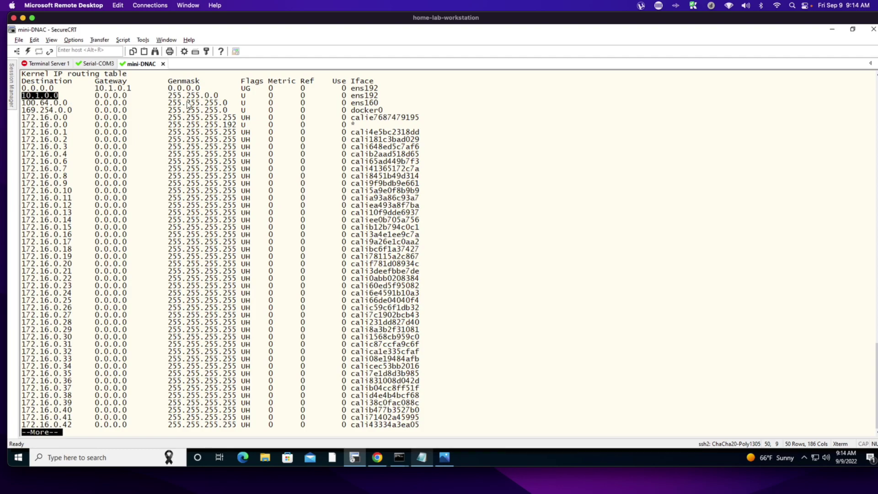
pyautogui.moveTo(23, 103); pyautogui.dragTo(73, 107)
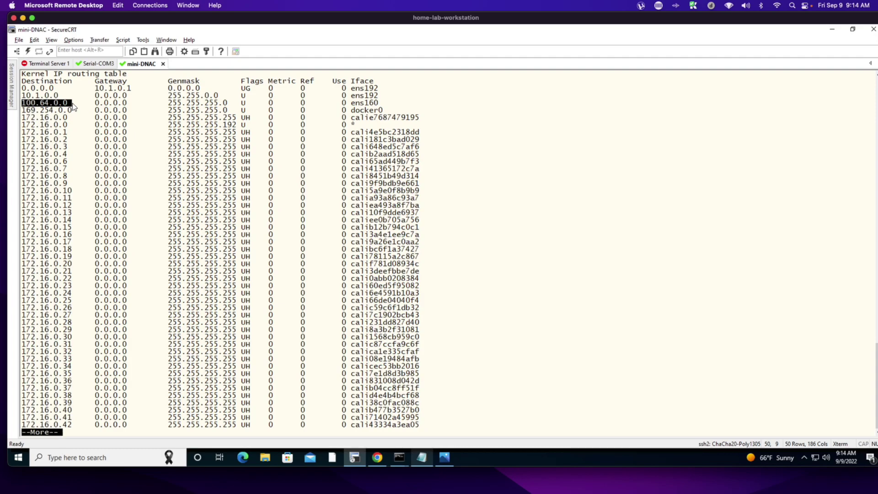
# - Leave the pager and run 'sudo su' to request root access
pyautogui.press('space')
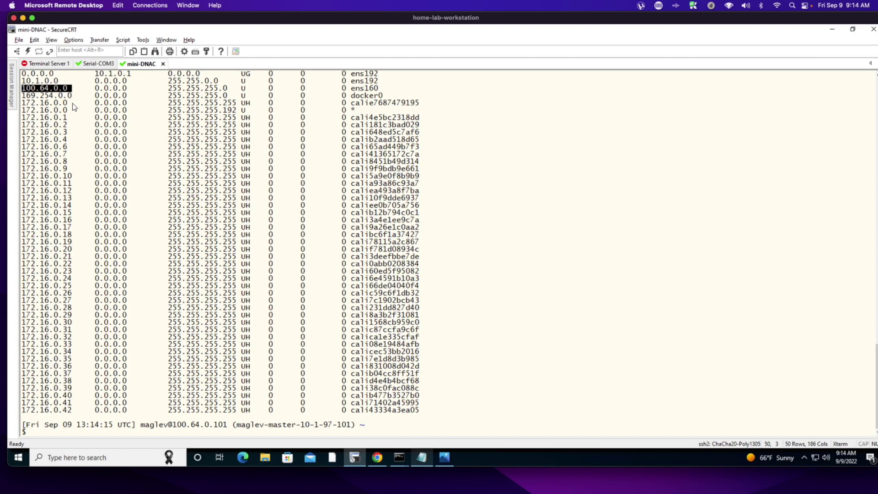
pyautogui.write('sudo su')
pyautogui.press('Return')
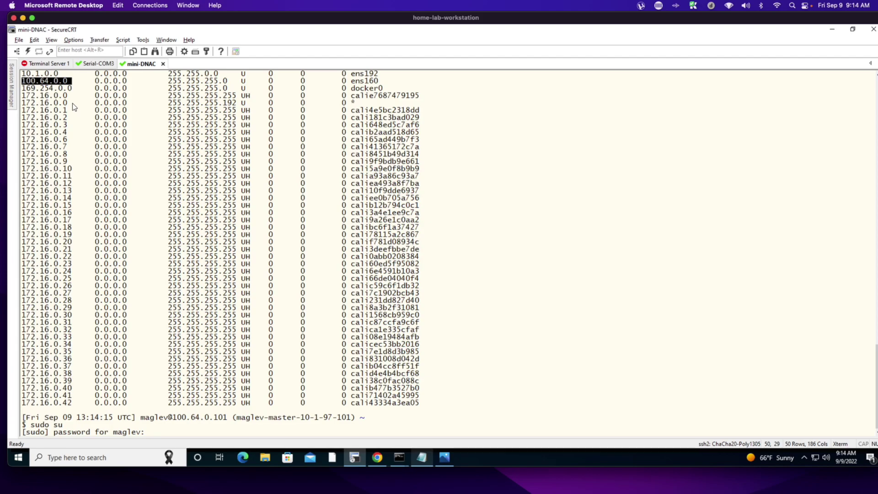
# - Enter the sudo password and run 'maglev-config update' to launch the configuration wizard
pyautogui.press('Return')
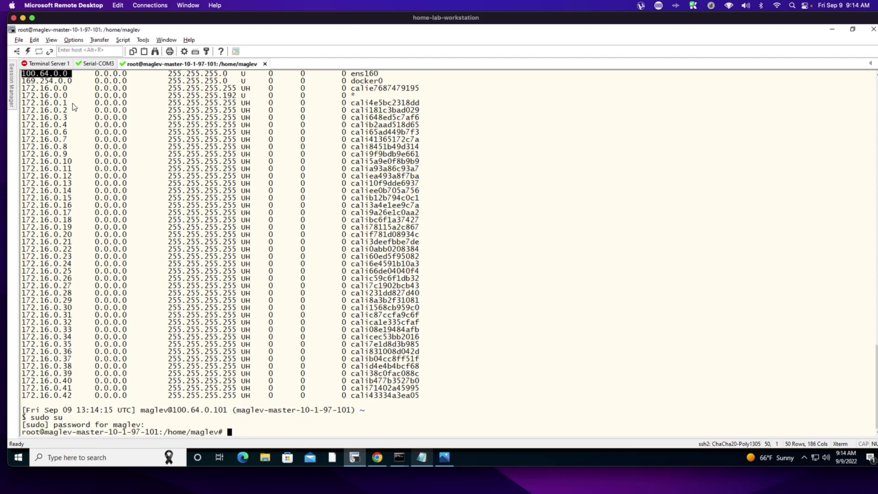
pyautogui.write('maglev-config update')
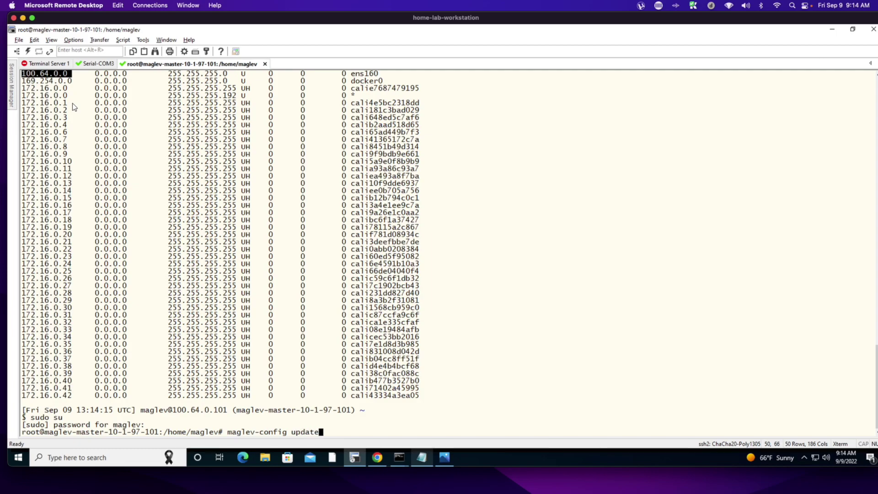
pyautogui.press('Return')
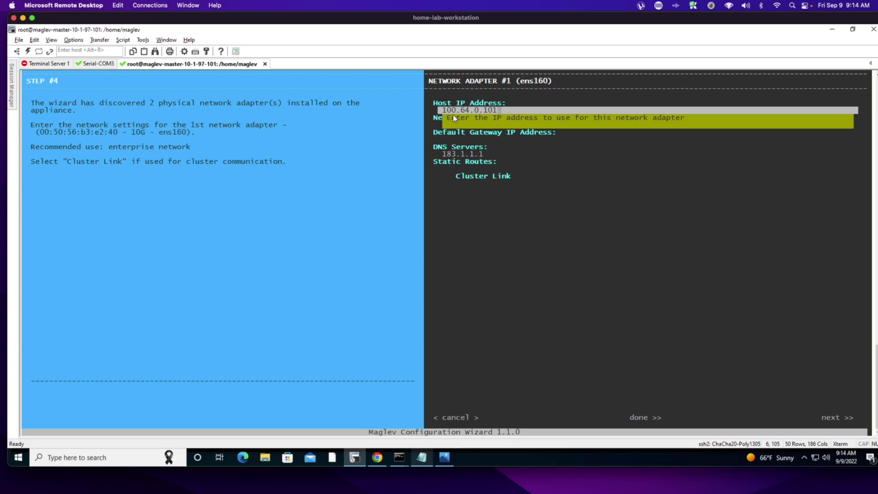
# - Accept the ens160 host IP 100.64.0.101 and netmask 255.255.255.0, and continue to Static Routes
pyautogui.moveTo(109, 146); pyautogui.dragTo(197, 148)
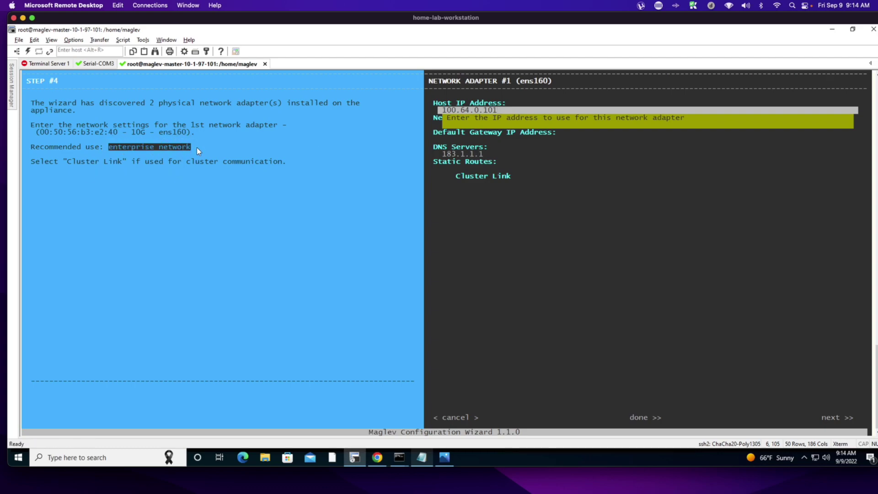
pyautogui.press('Return')
pyautogui.press('Return')
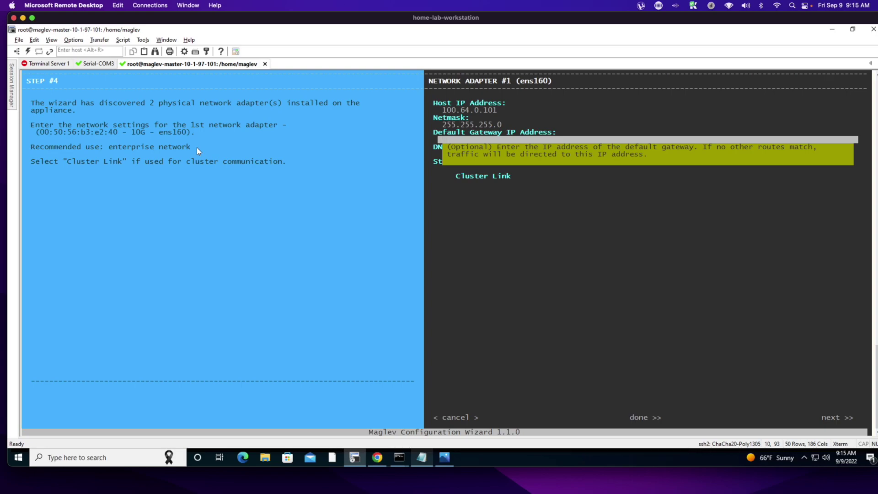
pyautogui.press('Down')
pyautogui.press('Down')
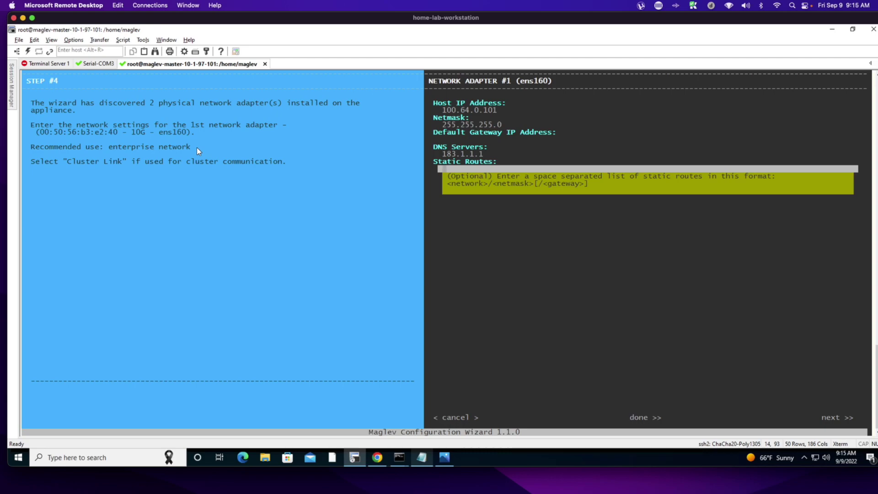
# - Enter static routes 10.11.12.0/255.255.255.0 and 100.124.0.0/255.255.255.0, both via gateway 100.64.0.11
pyautogui.write('10.11.12.0/255.255.255.0/100.')
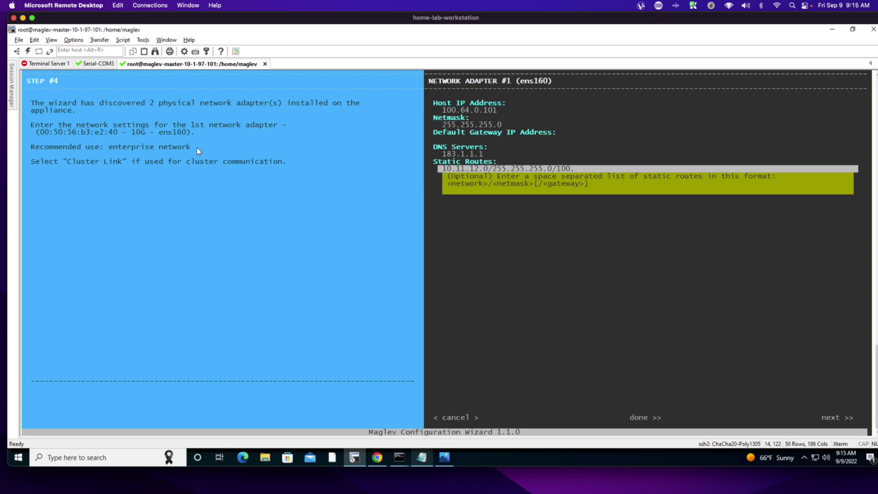
pyautogui.write('64.0.11')
pyautogui.doubleClick(581, 168)
pyautogui.click(587, 169)
pyautogui.write('100.')
pyautogui.write('104.0.0')
pyautogui.write('/')
pyautogui.write('255.2')
pyautogui.write('55.22')
pyautogui.write('5.')
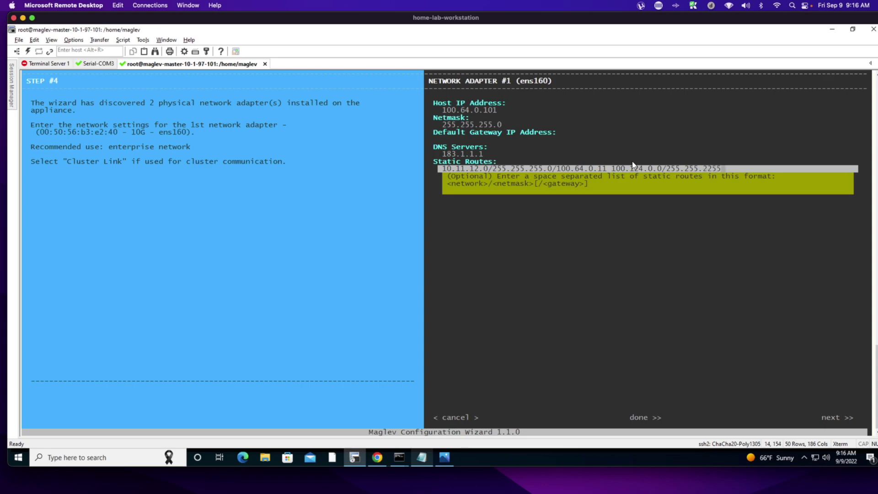
pyautogui.write('0/100.64.0.11')
# - Finish the ens160 adapter page and confirm the shutdown to validate the network settings
pyautogui.click(687, 264)
pyautogui.press('Tab')
pyautogui.press('Tab')
pyautogui.press('Tab')
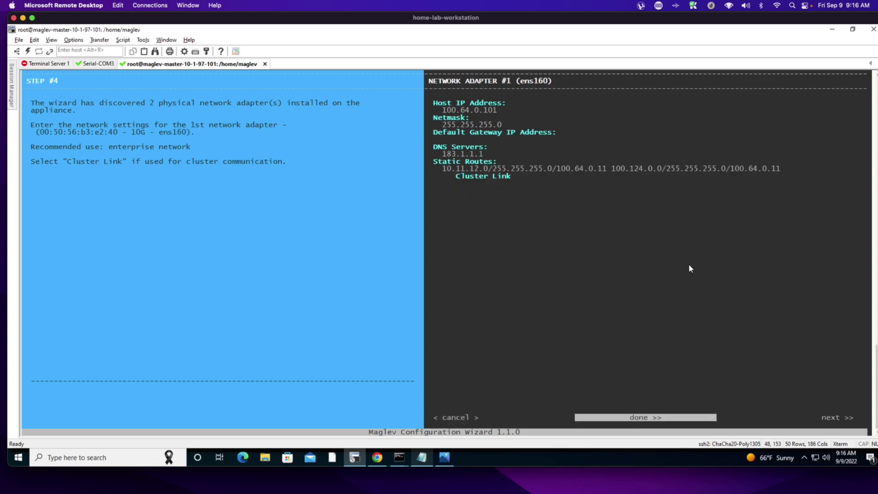
pyautogui.press('Return')
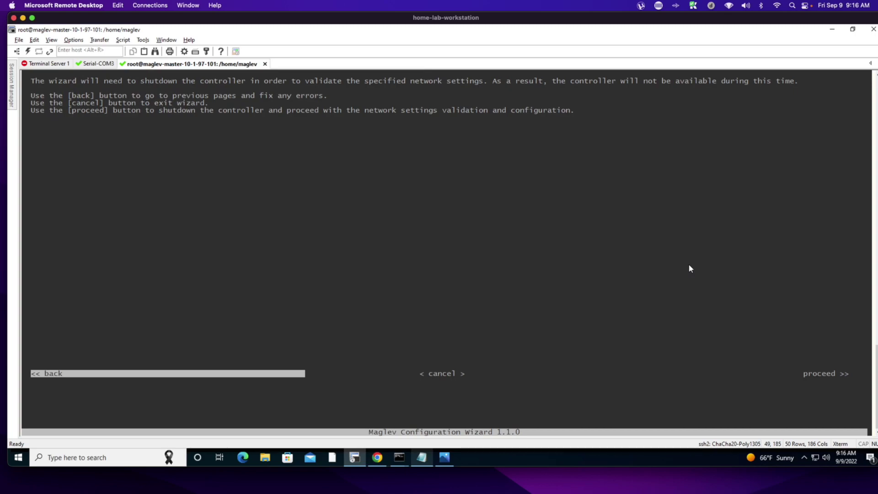
pyautogui.press('Tab')
pyautogui.press('Tab')
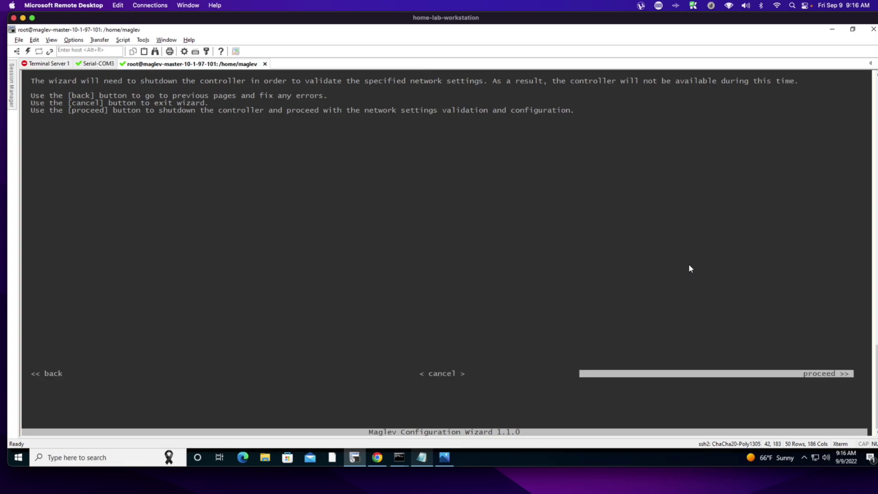
pyautogui.press('Return')
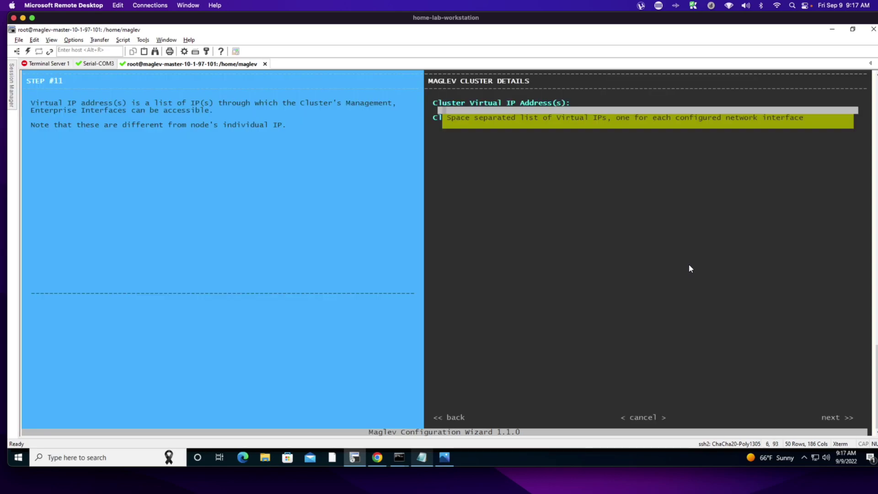
# - Leave the cluster VIP empty, enter and confirm the maglev Linux password, and continue
pyautogui.press('Tab')
pyautogui.press('Tab')
pyautogui.press('Tab')
pyautogui.press('Tab')
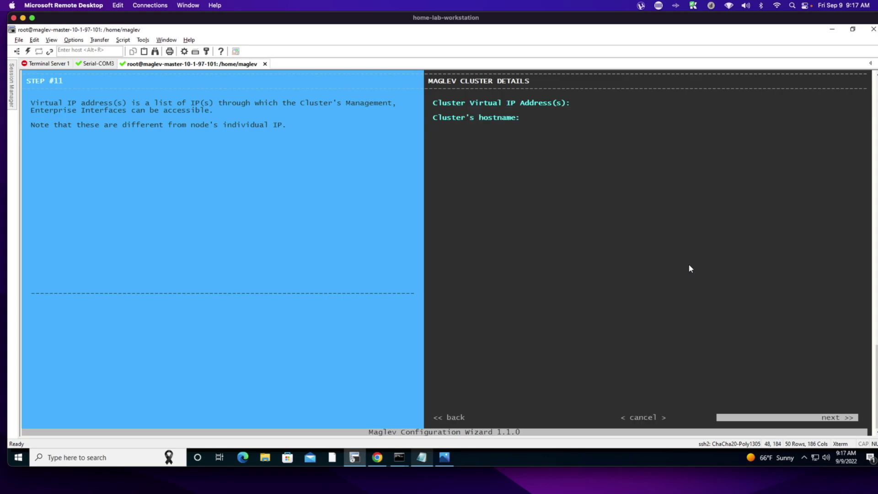
pyautogui.press('Return')
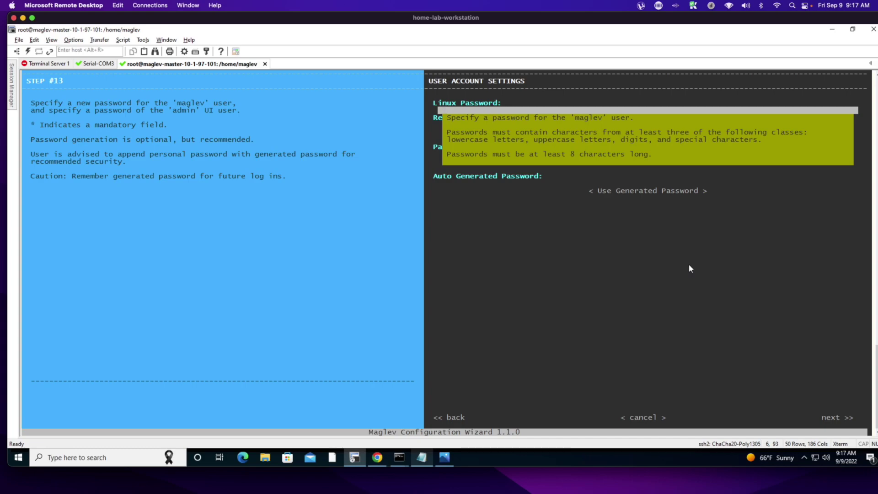
pyautogui.write('*********')
pyautogui.press('Tab')
pyautogui.write('*****')
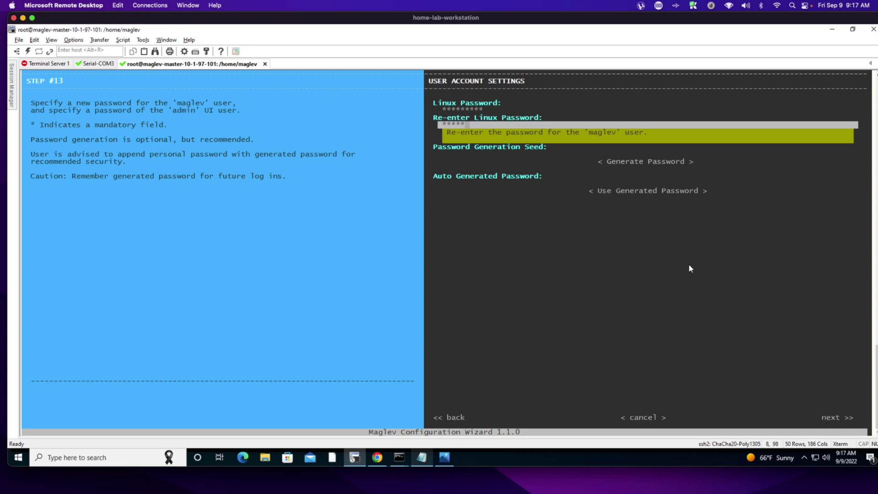
pyautogui.write('****')
pyautogui.press('Tab')
pyautogui.press('Tab')
pyautogui.press('Tab')
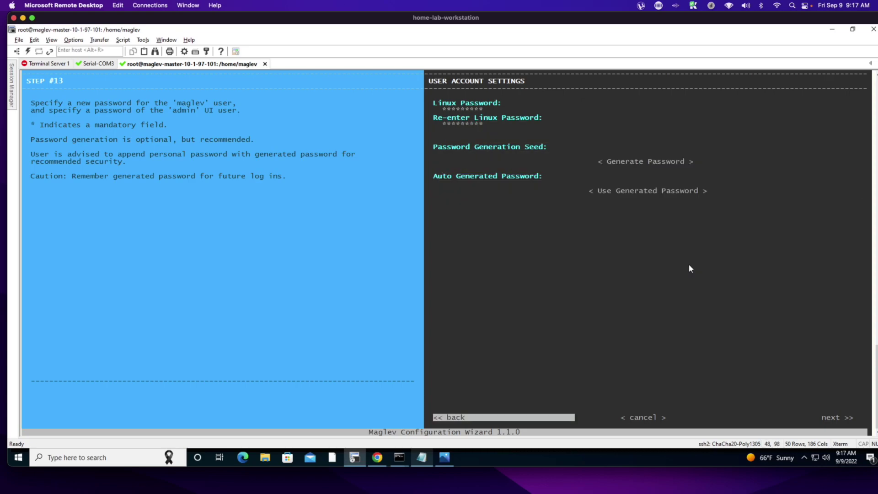
pyautogui.press('Tab')
pyautogui.press('Tab')
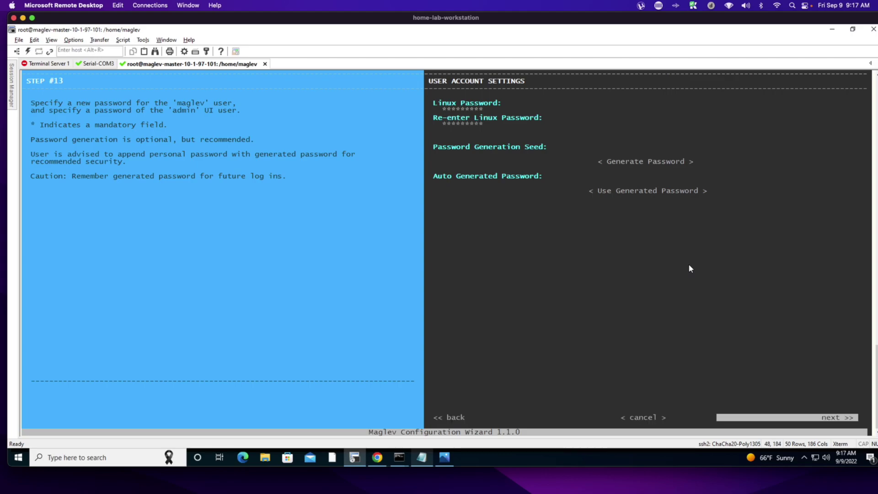
pyautogui.press('Return')
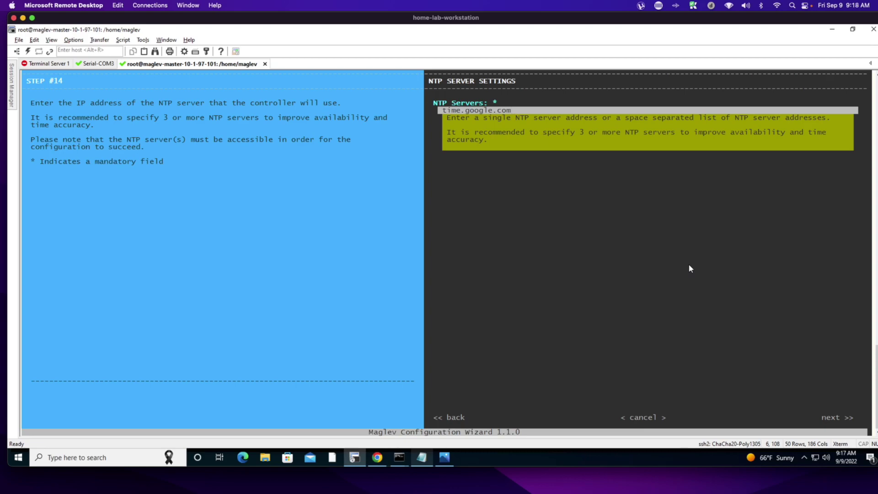
# - Validate time.google.com as the NTP server and apply the Maglev configuration
pyautogui.press('Tab')
pyautogui.press('Tab')
pyautogui.press('Tab')
pyautogui.press('Return')
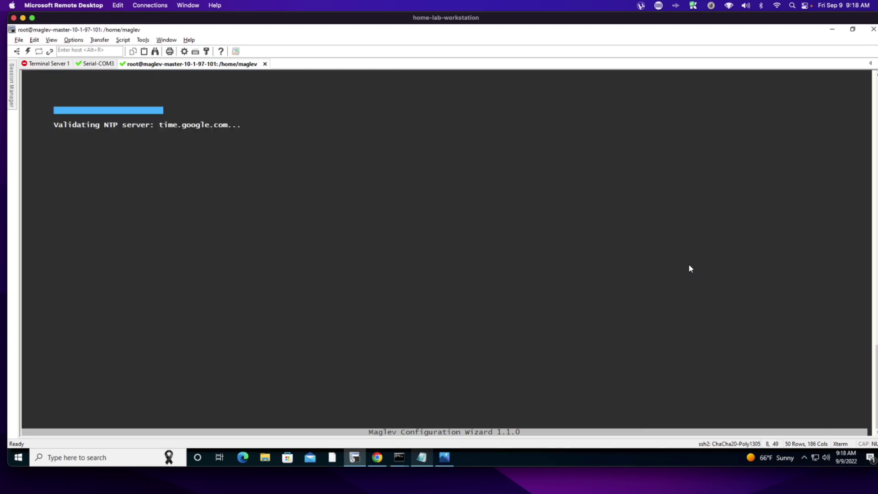
pyautogui.press('Tab')
pyautogui.press('Tab')
pyautogui.press('Return')
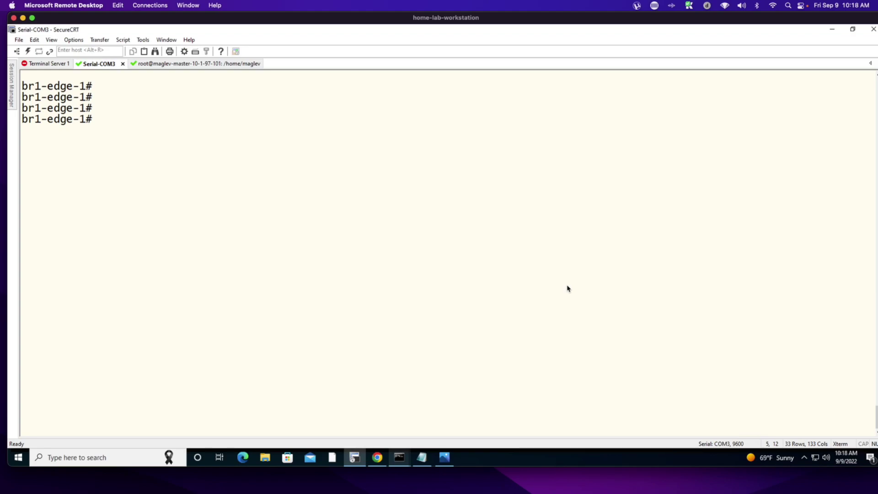
# - Ping 100.64.0.101 from br1-edge-1 with source Loopback 0
pyautogui.write('ping 100.64.0.2')
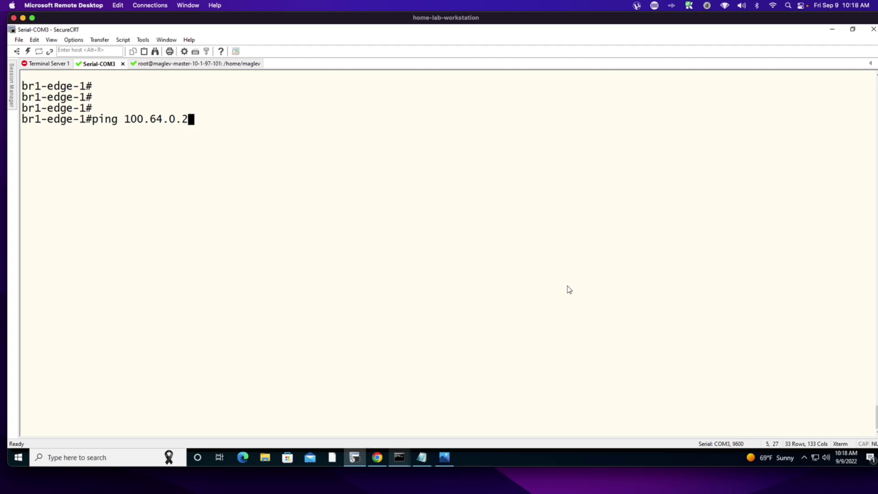
pyautogui.press('BackSpace')
pyautogui.write('101 sou')
pyautogui.press('Tab')
pyautogui.write('lo 0')
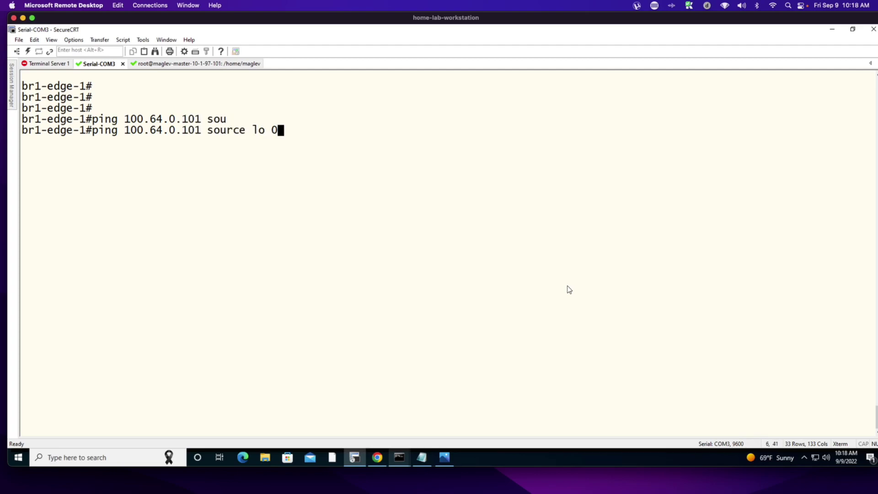
pyautogui.press('Return')
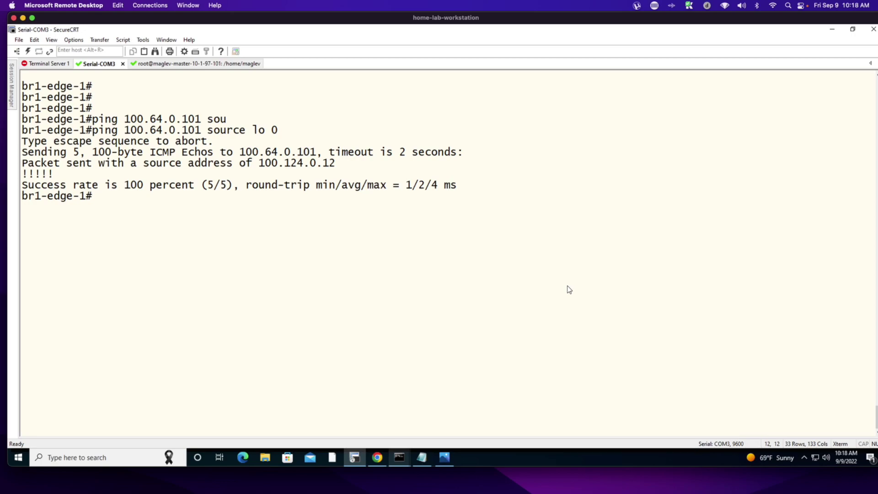
# - Repeat the loopback-sourced ping against 100.64.0.201
pyautogui.press('Up')
pyautogui.press('Left')
pyautogui.press('Left')
pyautogui.press('Left')
pyautogui.press('Left')
pyautogui.press('Left')
pyautogui.press('Left')
pyautogui.press('Left')
pyautogui.press('Left')
pyautogui.press('Left')
pyautogui.press('Left')
pyautogui.press('Left')
pyautogui.press('Left')
pyautogui.press('Left')
pyautogui.press('Left')
pyautogui.press('Left')
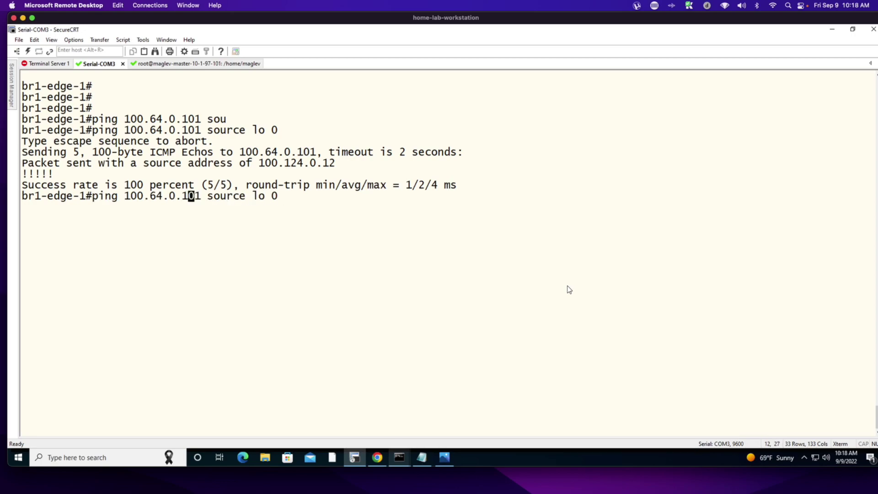
pyautogui.press('BackSpace')
pyautogui.write('2')
pyautogui.press('Return')
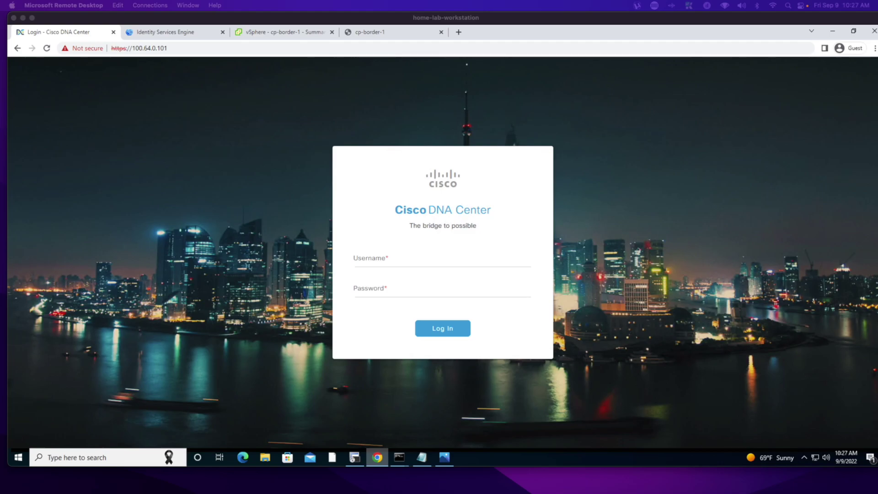
# - Log in to Cisco DNA Center with the admin account and open the Design network hierarchy
pyautogui.click(386, 259)
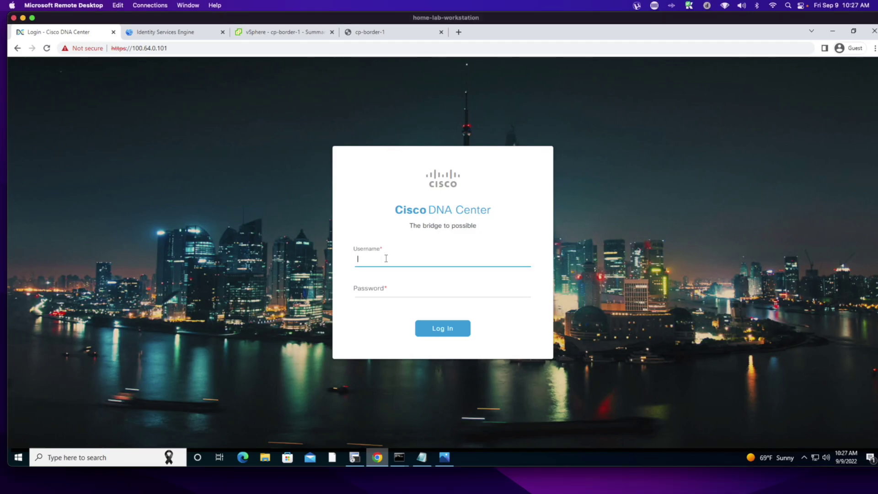
pyautogui.write('admin')
pyautogui.press('Tab')
pyautogui.write('Ci')
pyautogui.press('Return')
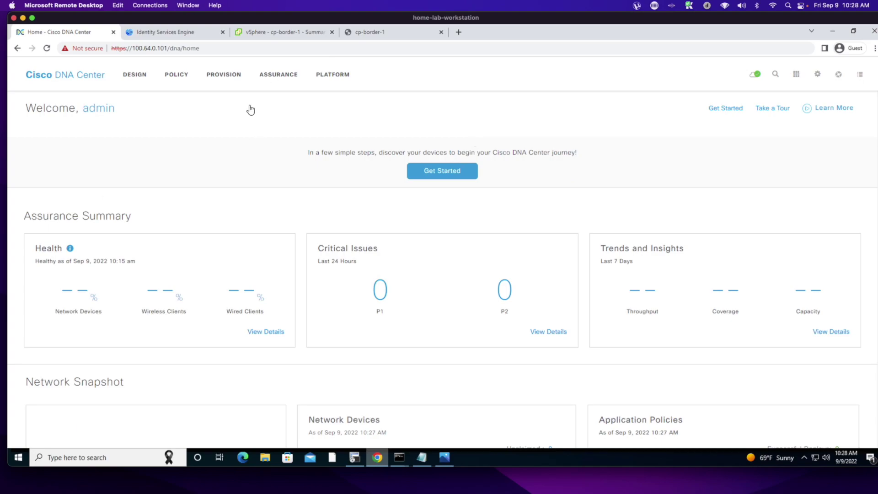
pyautogui.click(134, 75)
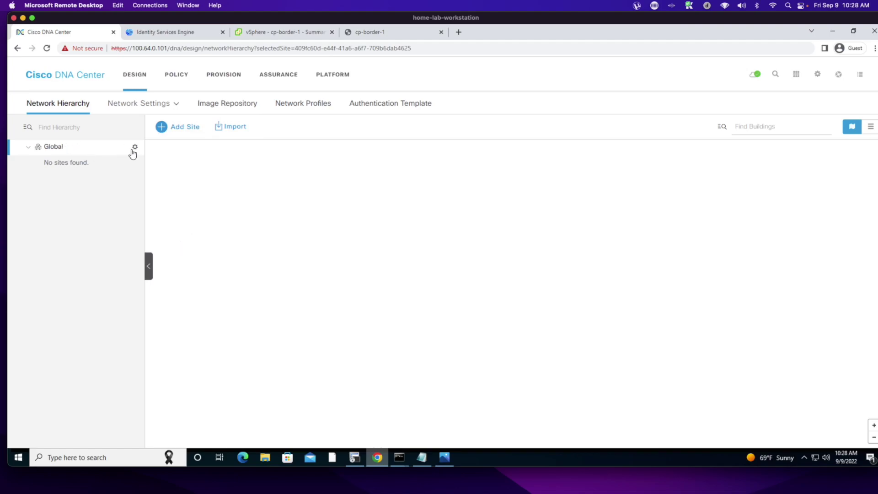
# - Add an area named Super-University with parent Global
pyautogui.click(161, 128)
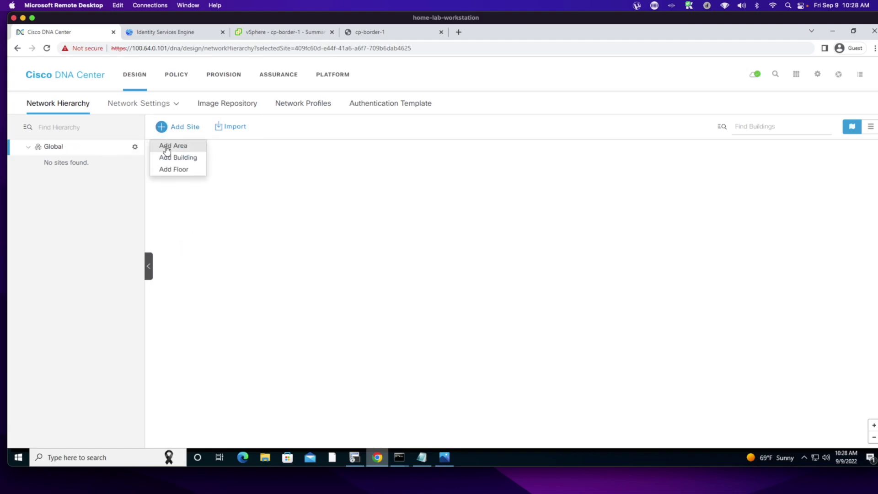
pyautogui.click(167, 149)
pyautogui.click(199, 209)
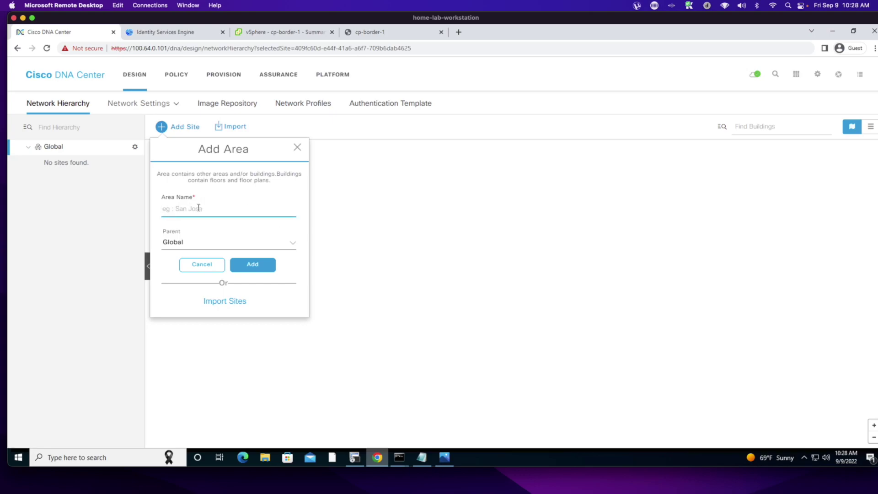
pyautogui.write('Super-University')
pyautogui.click(252, 264)
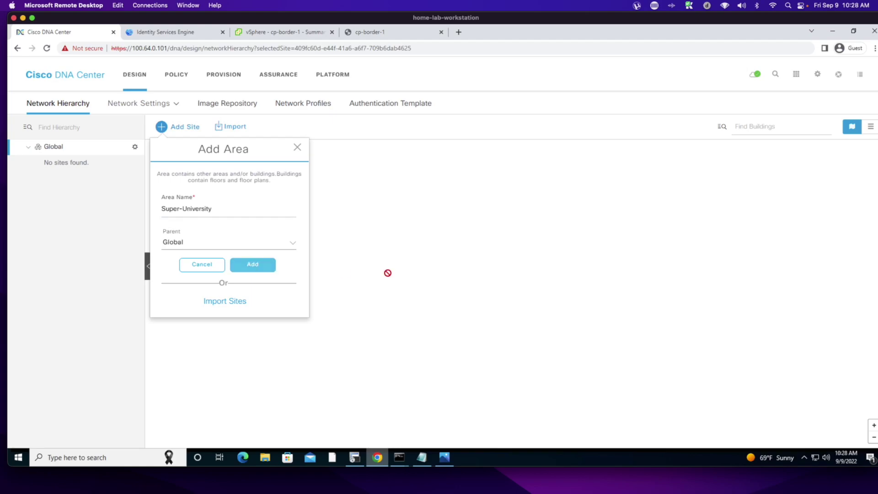
# - Start a new building BLD#1 under Super-University and mark its location on the map
pyautogui.click(135, 164)
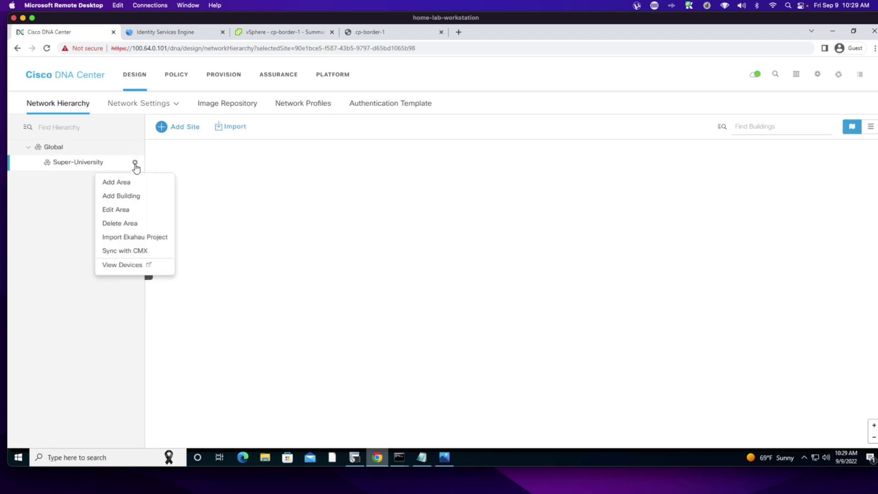
pyautogui.click(119, 197)
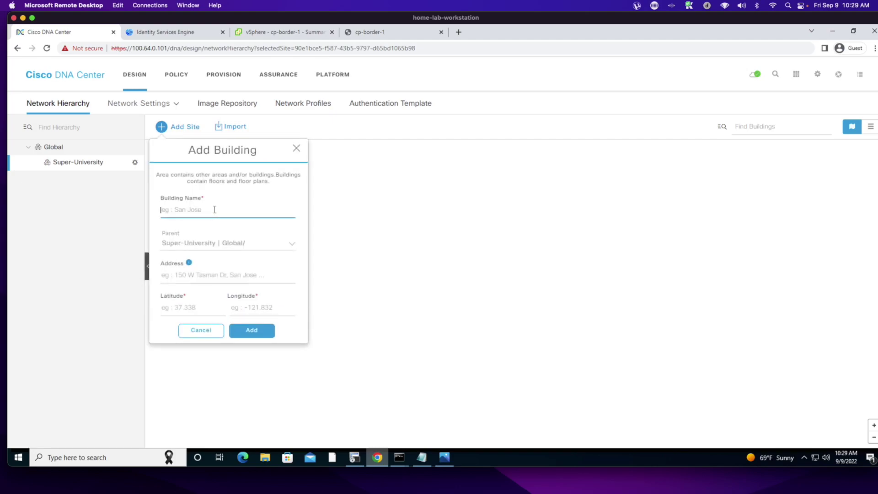
pyautogui.write('BLD#1')
pyautogui.click(368, 255)
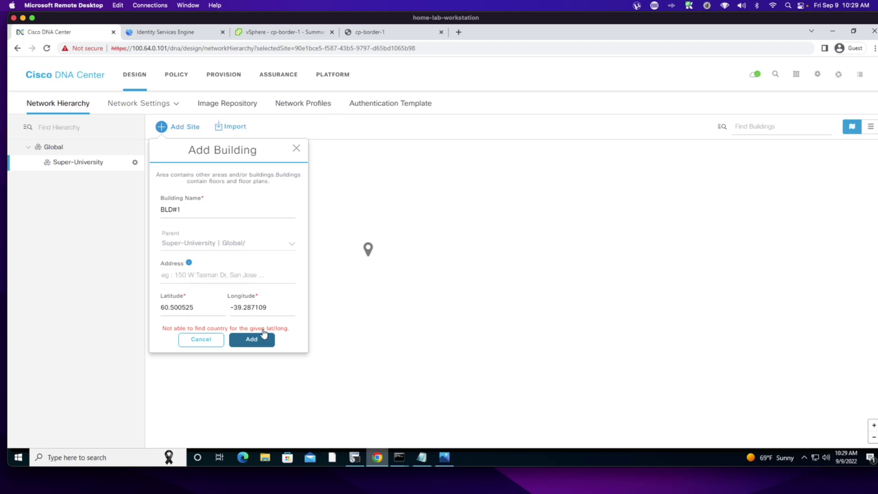
# - Set BLD#1's address to Kit Creek Road, Morrisville, adjust its pin, save, and expand Super-University
pyautogui.click(202, 277)
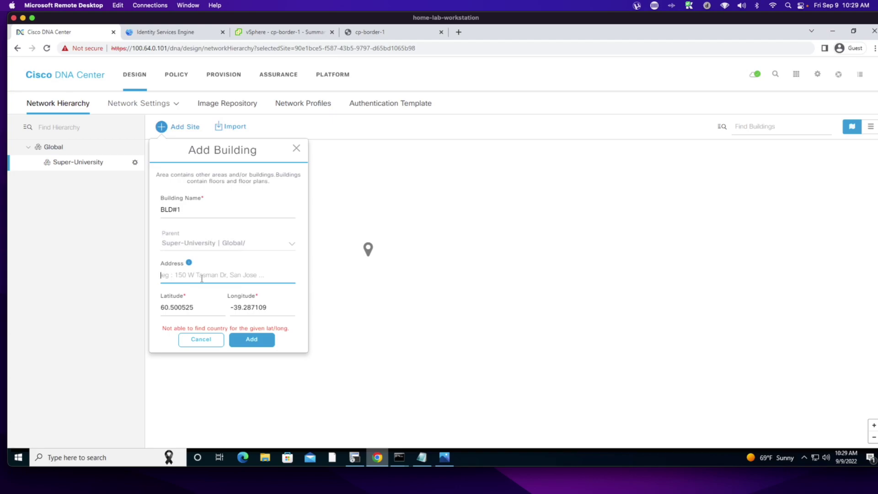
pyautogui.write('H')
pyautogui.press('BackSpace')
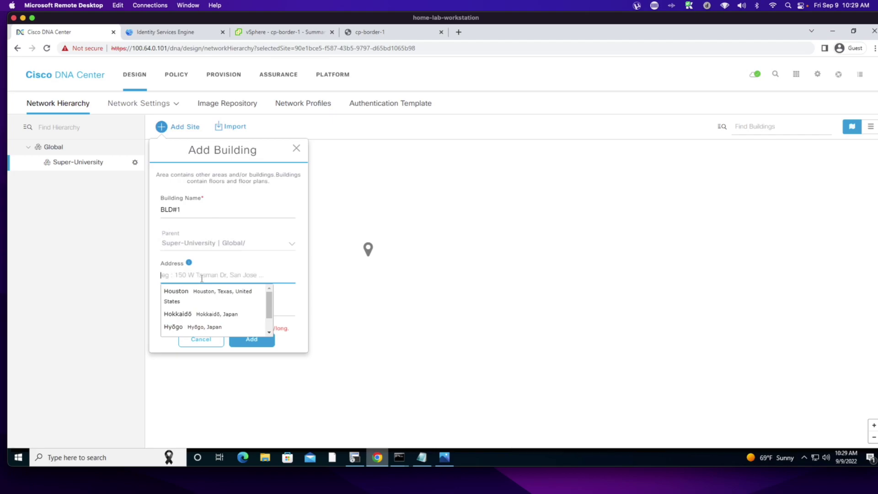
pyautogui.write('D')
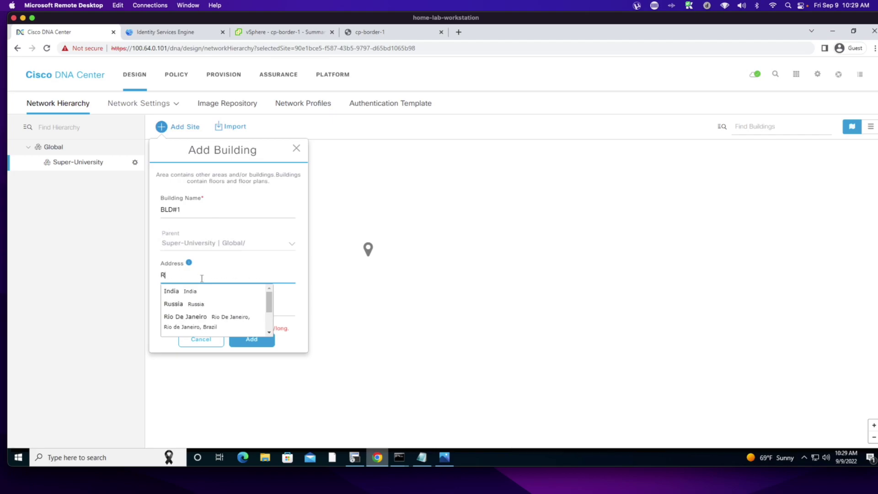
pyautogui.press('BackSpace')
pyautogui.write('Kit')
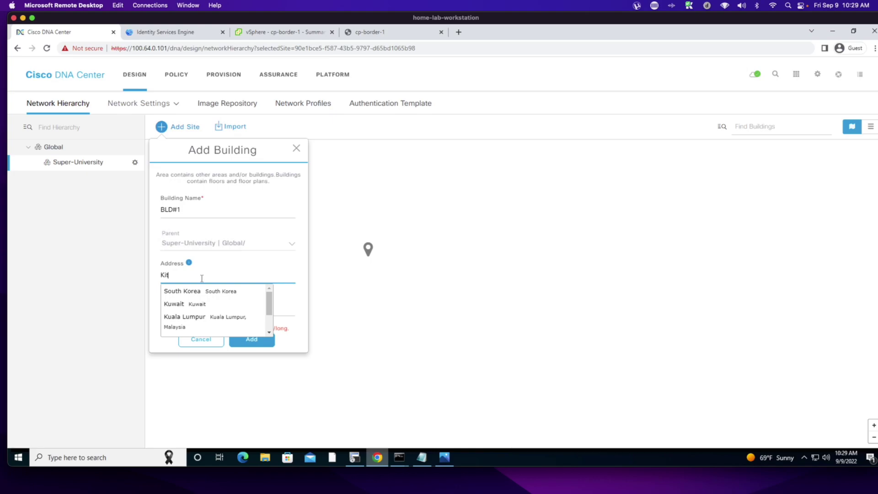
pyautogui.write(' Creek R')
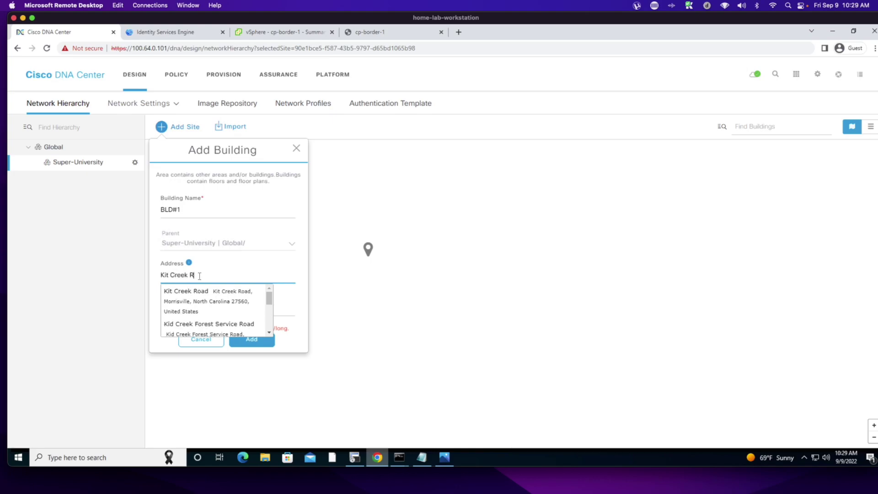
pyautogui.click(198, 306)
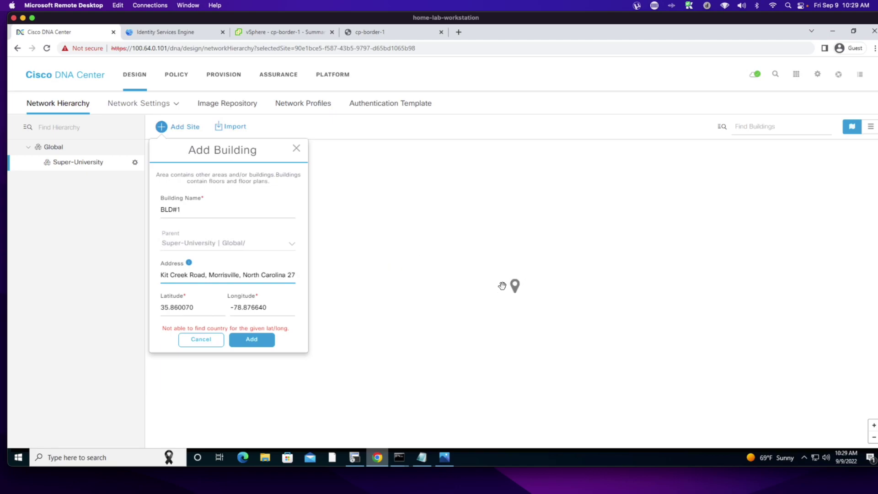
pyautogui.moveTo(515, 287); pyautogui.dragTo(518, 282)
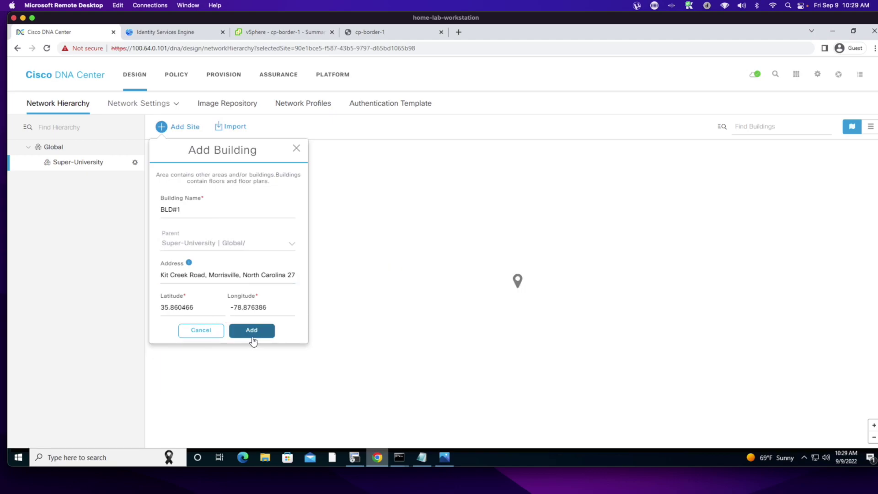
pyautogui.click(250, 337)
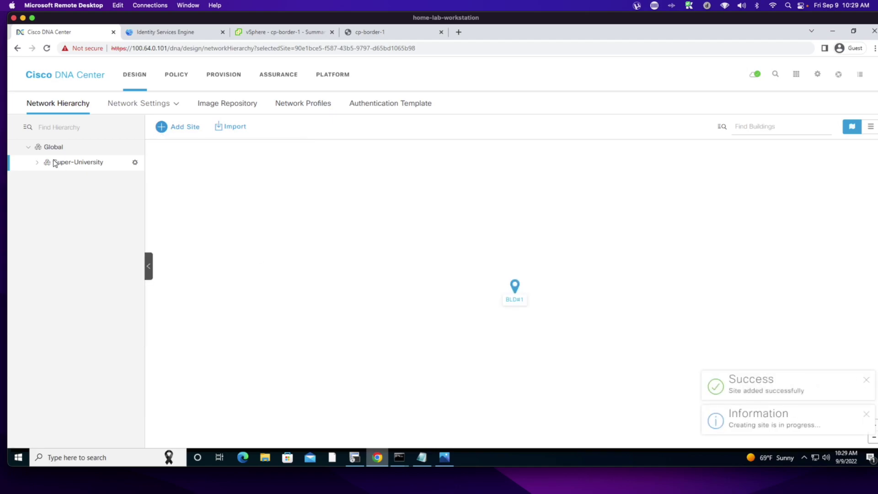
pyautogui.click(36, 162)
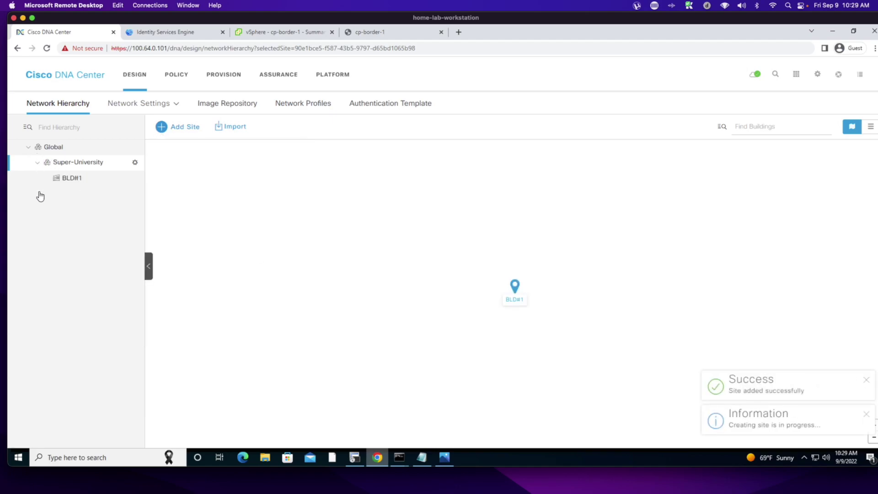
pyautogui.click(135, 163)
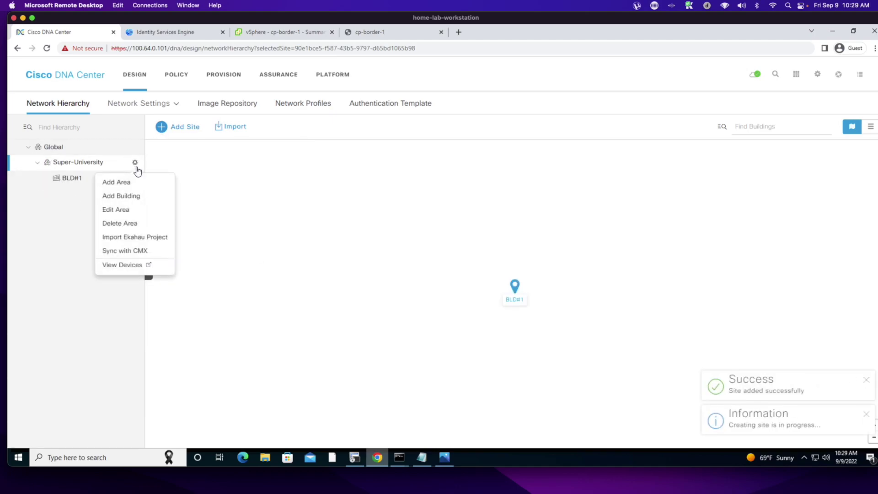
# - Add building BLD#2 at Kit Creek Road, Morrisville, fine-tuning its map pin before saving
pyautogui.click(117, 196)
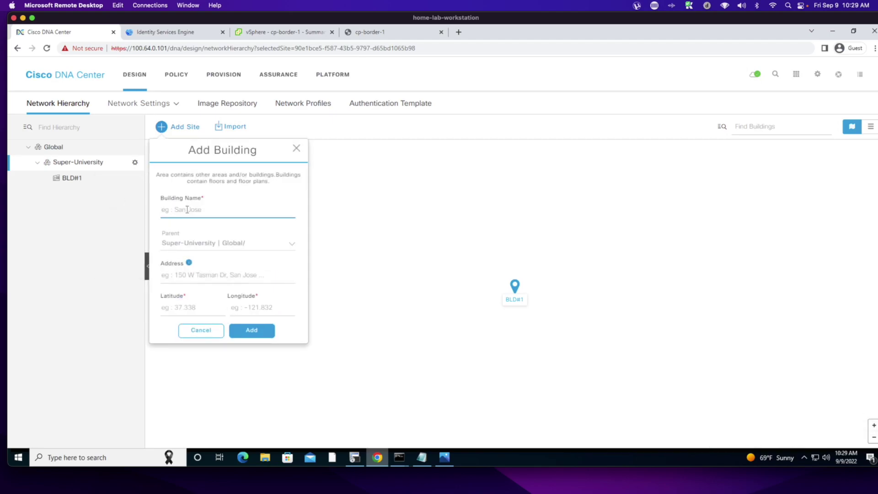
pyautogui.write('BLD#2')
pyautogui.click(363, 223)
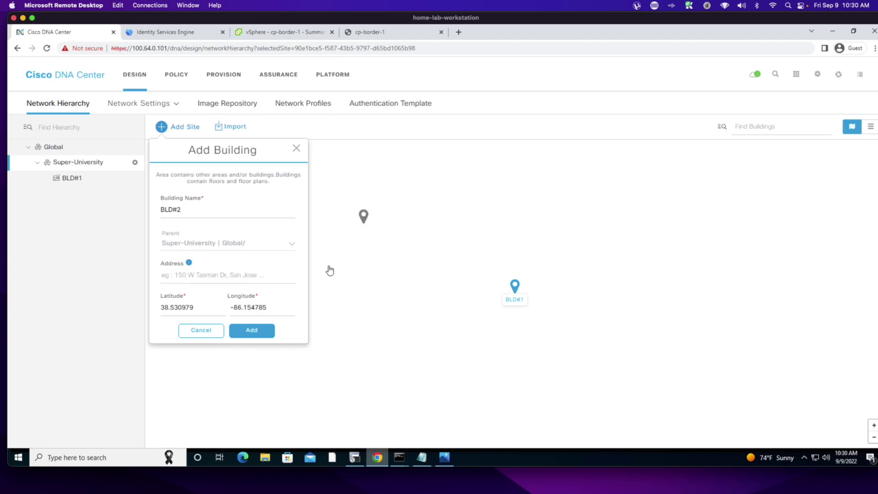
pyautogui.click(629, 257)
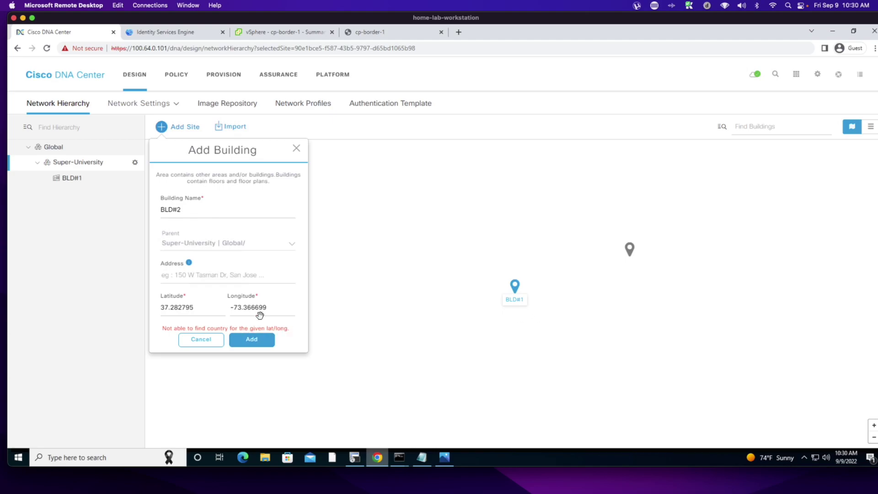
pyautogui.click(191, 277)
pyautogui.write('Kit C')
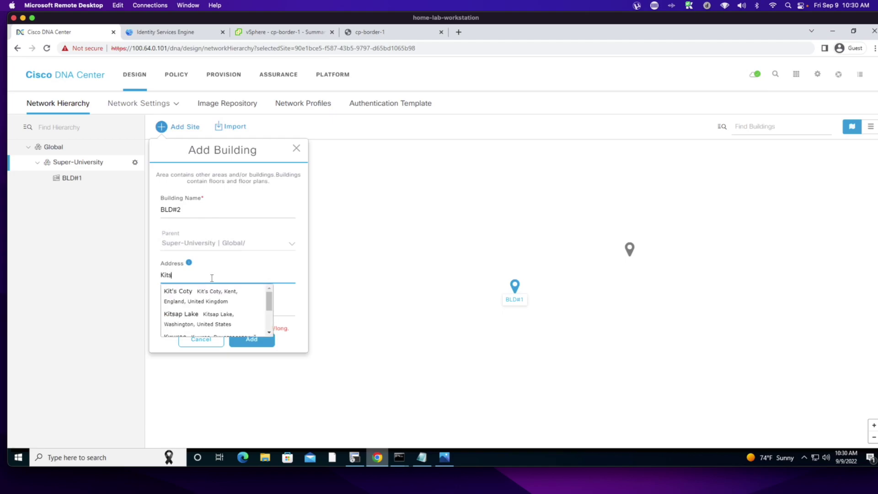
pyautogui.write('reek')
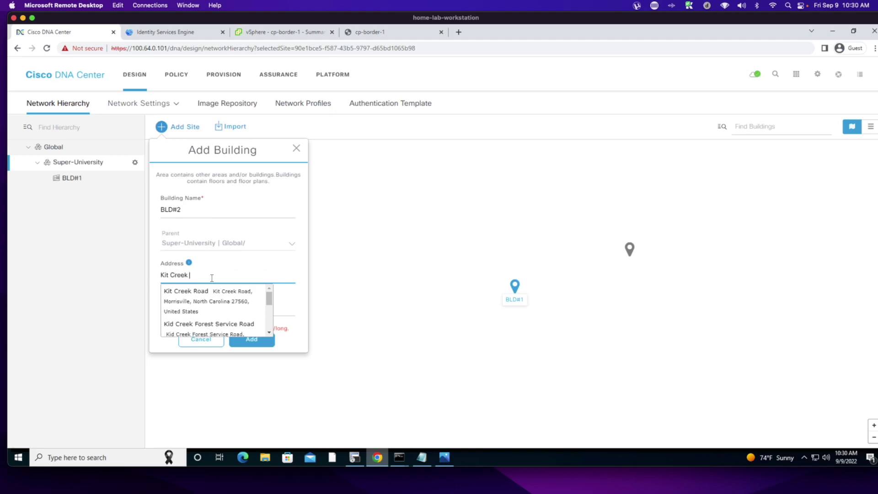
pyautogui.click(188, 300)
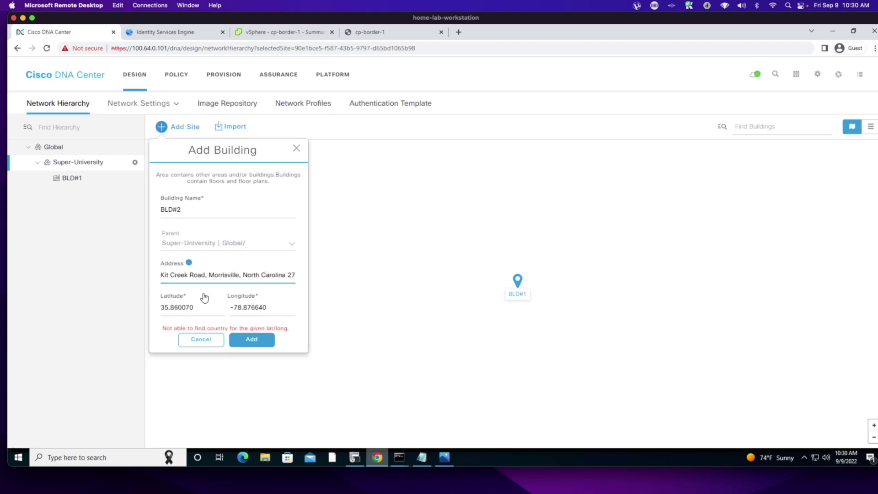
pyautogui.click(591, 263)
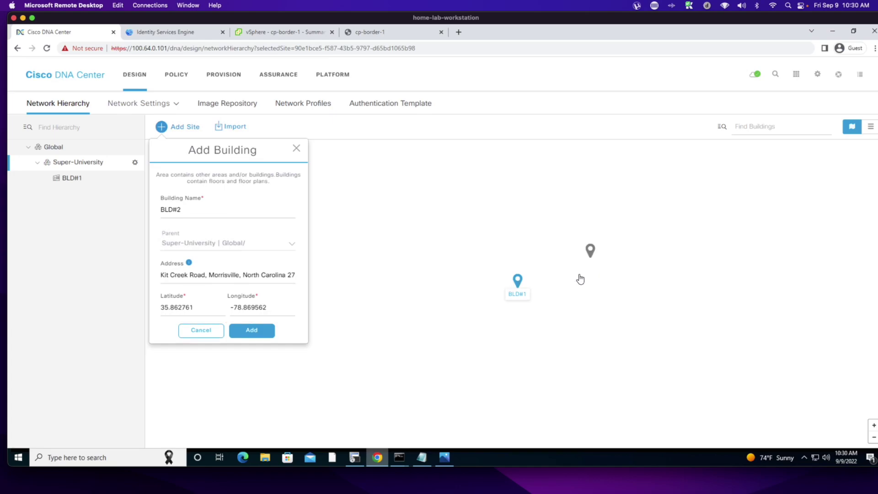
pyautogui.click(251, 331)
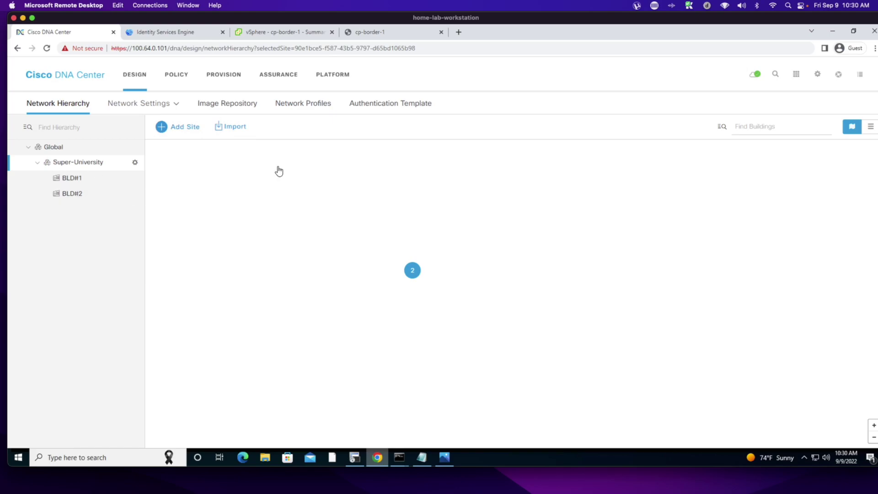
# - In the Global site's Network settings, add AAA and NTP server sections
pyautogui.click(51, 146)
pyautogui.moveTo(151, 110)
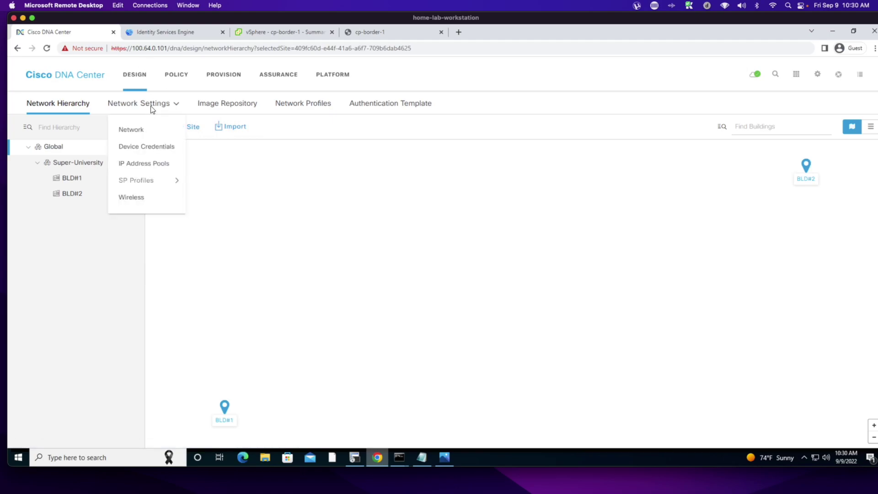
pyautogui.click(133, 131)
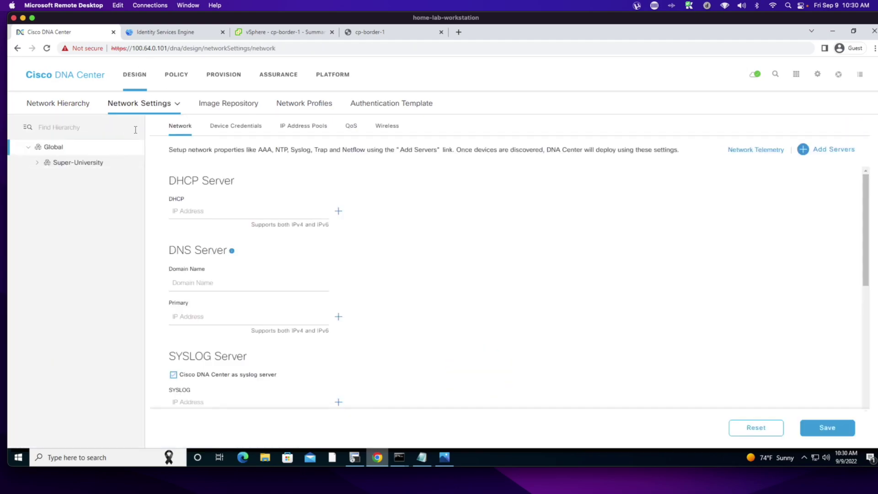
pyautogui.click(803, 149)
pyautogui.click(387, 225)
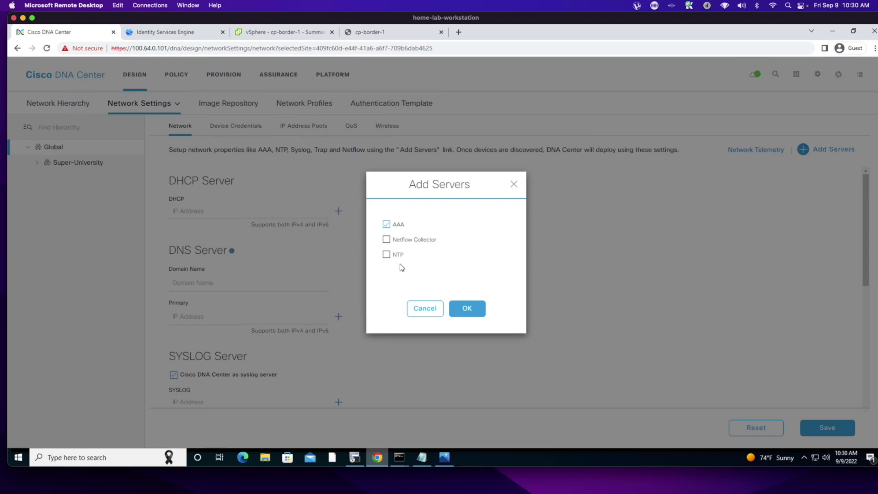
pyautogui.click(387, 255)
pyautogui.click(465, 312)
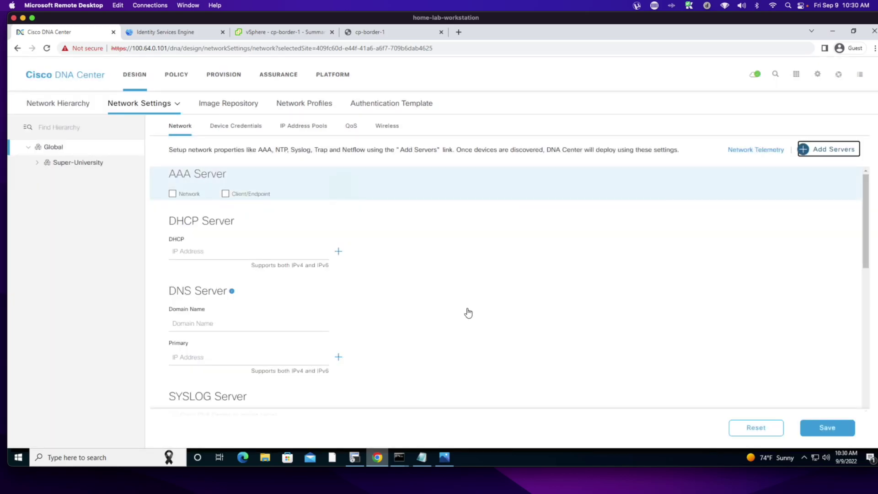
# - Enable Network and Client/Endpoint AAA, both using ISE server 100.64.0.201
pyautogui.click(172, 195)
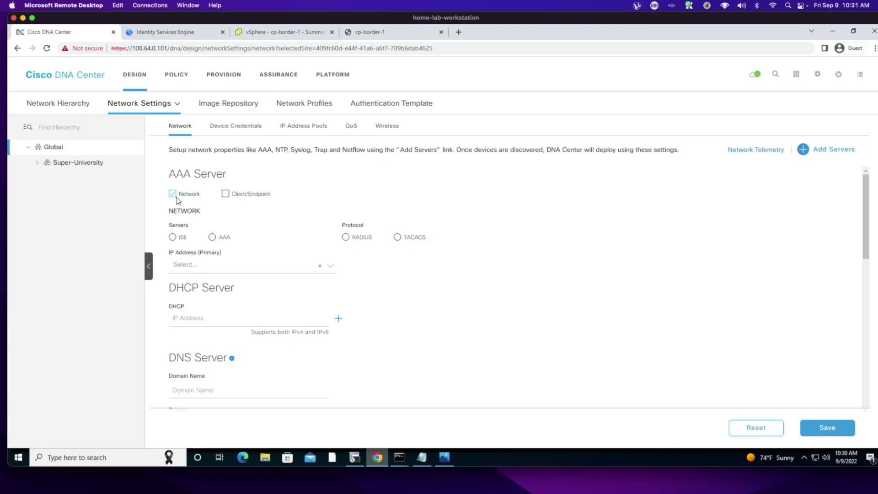
pyautogui.click(225, 193)
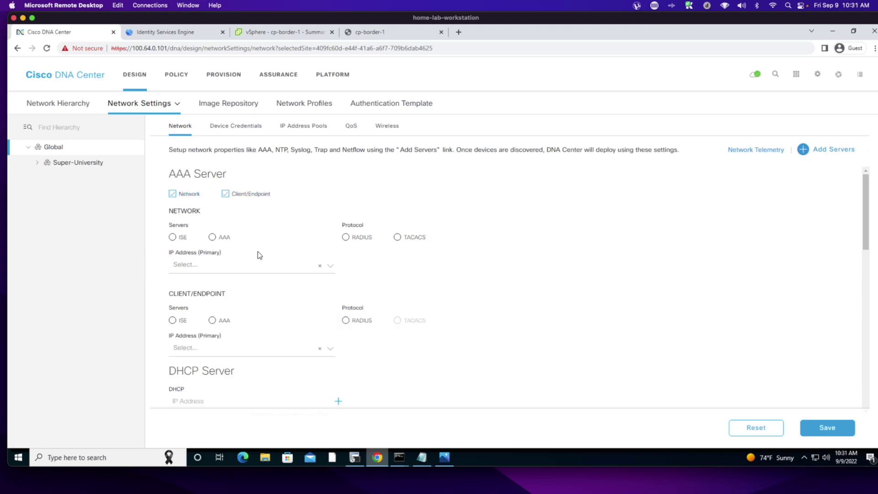
pyautogui.click(172, 237)
pyautogui.click(173, 339)
pyautogui.click(328, 265)
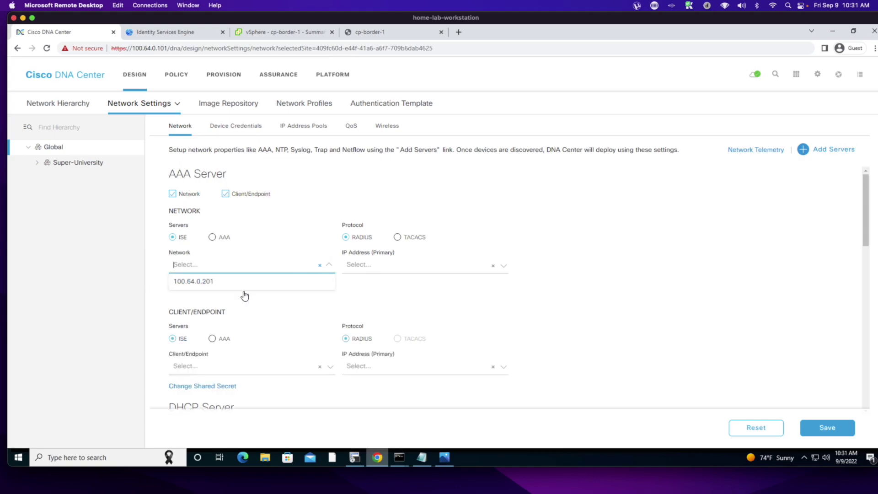
pyautogui.click(204, 280)
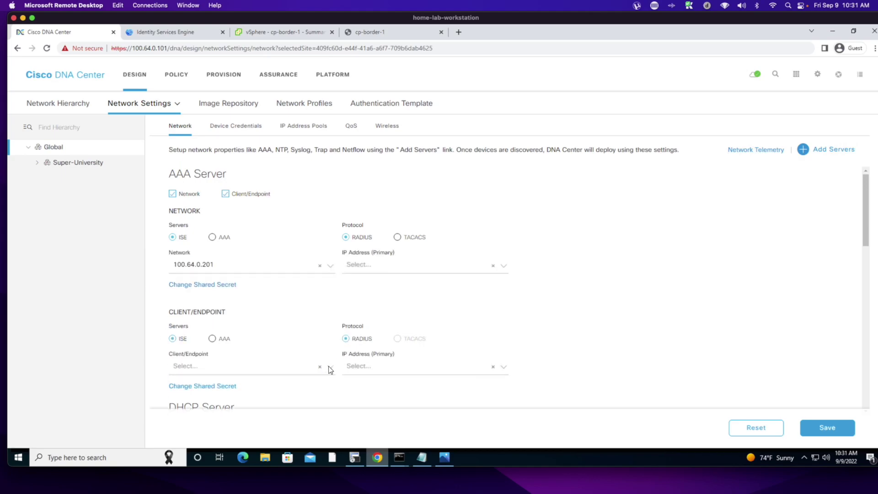
pyautogui.click(328, 365)
pyautogui.click(207, 383)
# - Switch network AAA to TACACS and set both primary addresses to 100.64.0.201
pyautogui.click(397, 238)
pyautogui.click(502, 265)
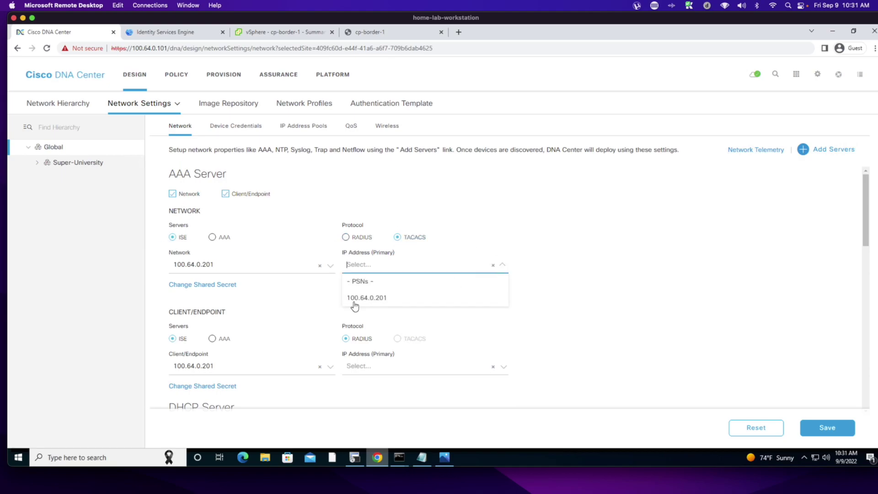
pyautogui.click(360, 299)
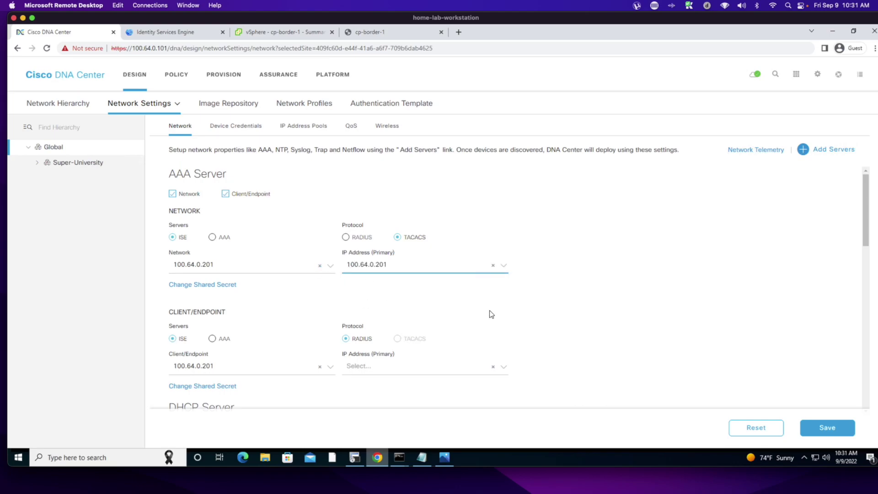
pyautogui.scroll(-1, 269, 326)
pyautogui.scroll(-1, 269, 325)
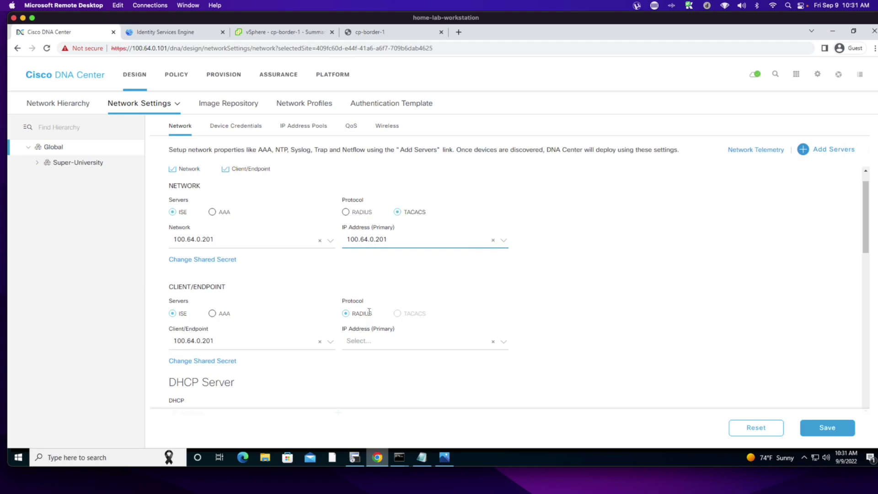
pyautogui.click(503, 341)
pyautogui.click(382, 375)
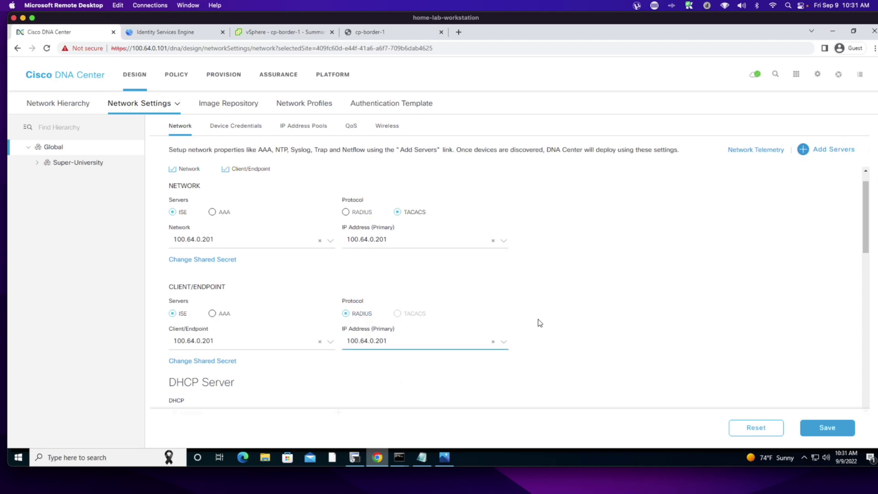
pyautogui.scroll(-3, 567, 324)
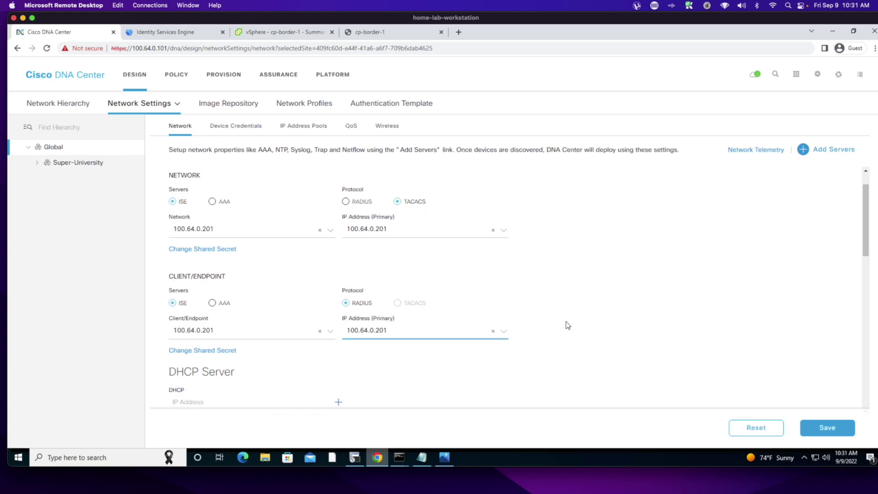
# - Enter 99.99.99.99 as the DHCP server
pyautogui.click(192, 346)
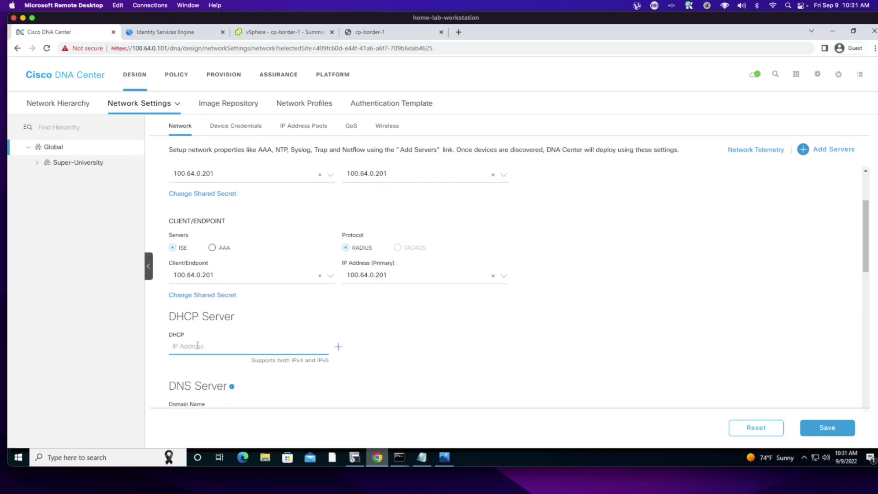
pyautogui.write('99')
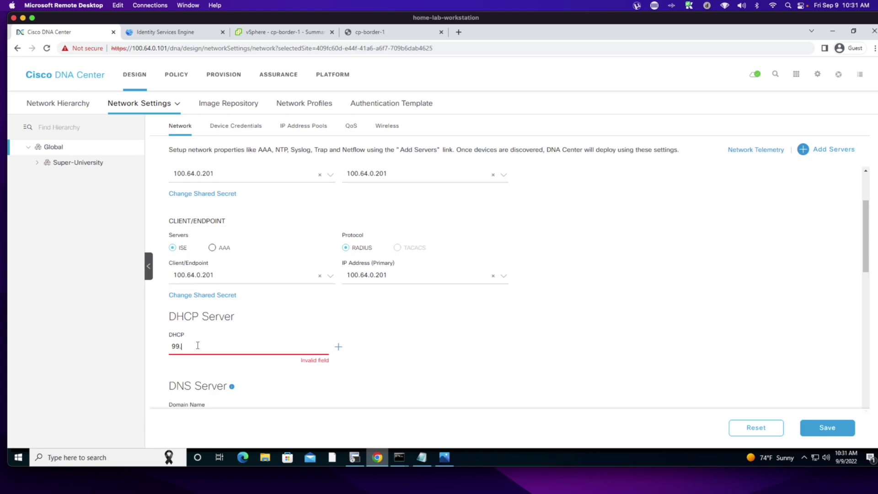
pyautogui.write('.99.99.99')
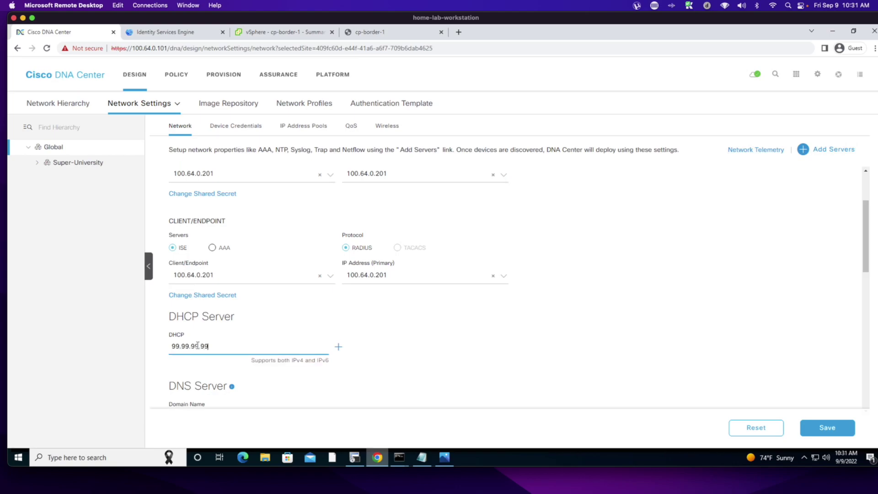
pyautogui.scroll(-2, 426, 354)
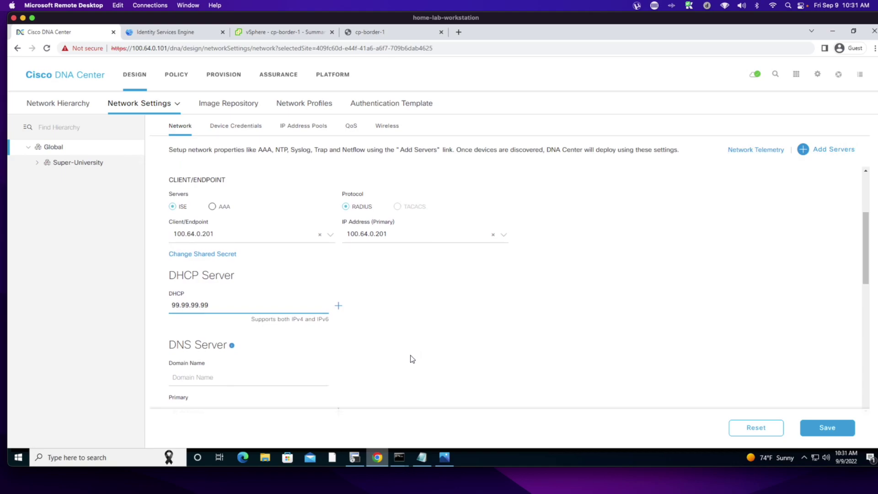
pyautogui.scroll(-1, 220, 377)
# - Set DNS domain name micronicslab.com and primary DNS server 99.99.99.99
pyautogui.click(191, 367)
pyautogui.write('99.99.99.')
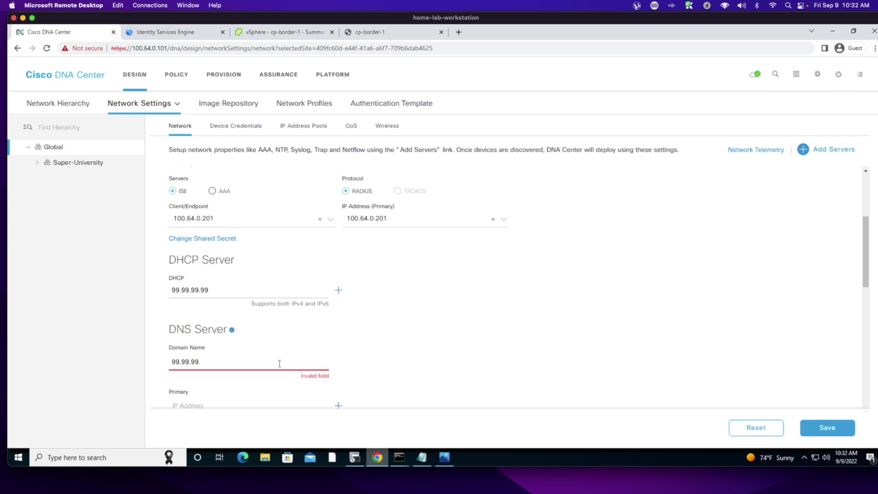
pyautogui.press('BackSpace')
pyautogui.press('BackSpace')
pyautogui.write('micronicslab.com')
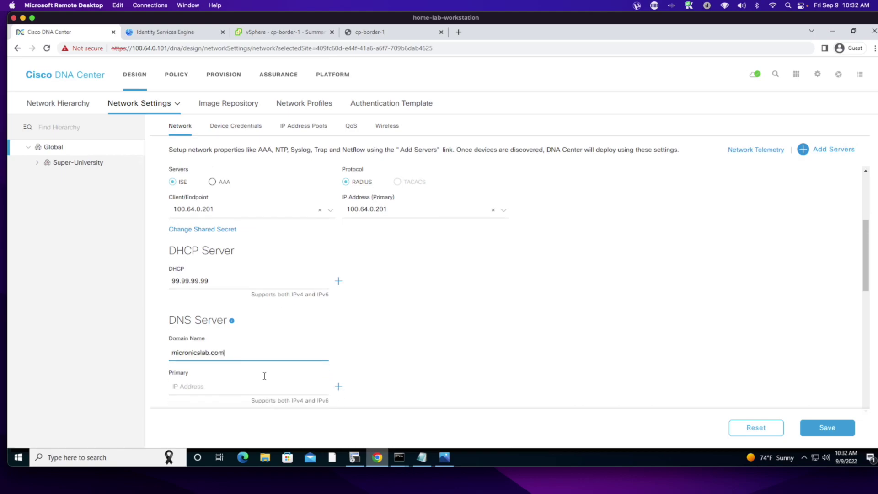
pyautogui.click(191, 386)
pyautogui.write('99')
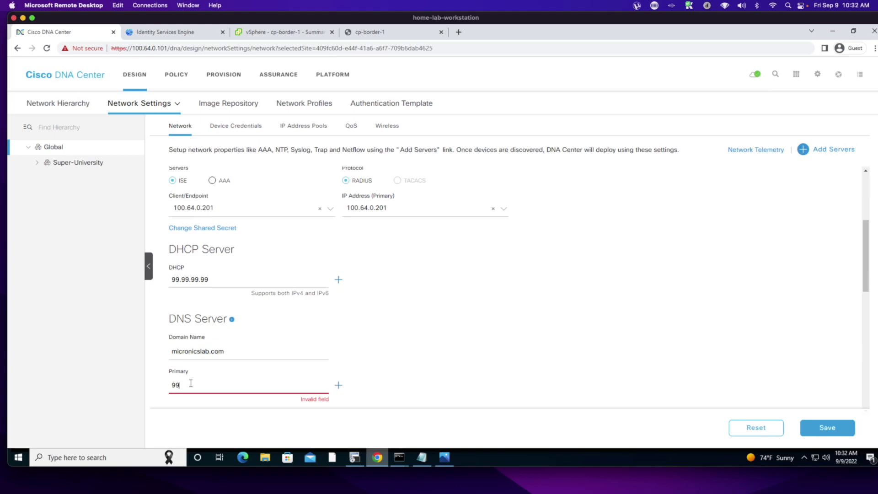
pyautogui.write('.99.99.99')
pyautogui.scroll(-1, 398, 347)
pyautogui.scroll(-3, 398, 346)
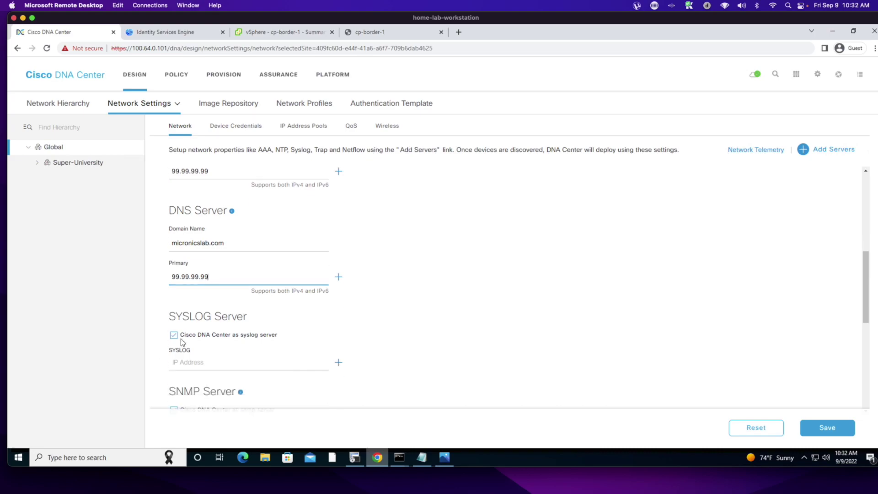
pyautogui.scroll(-3, 377, 360)
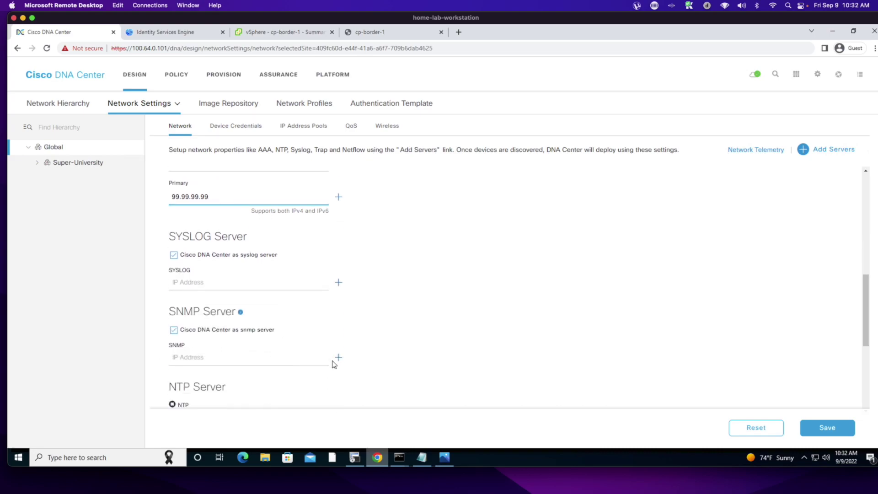
pyautogui.scroll(-2, 432, 344)
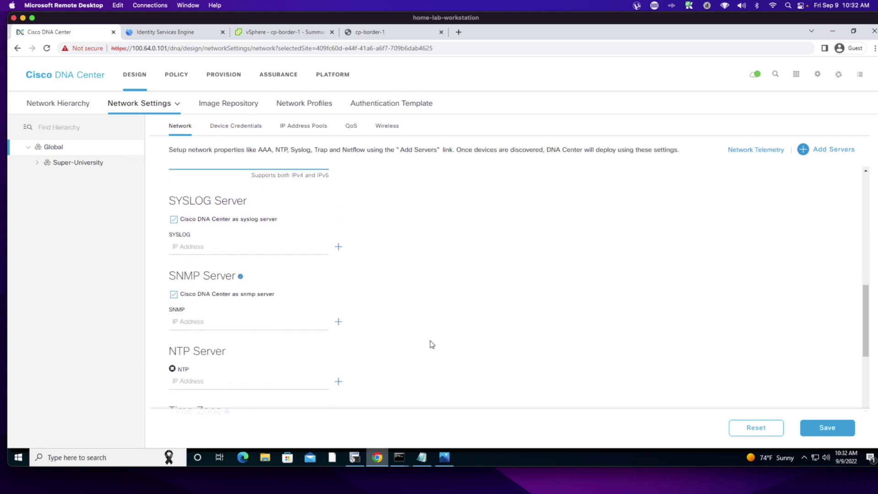
# - Enter 99.99.99.99 as the NTP server
pyautogui.click(194, 372)
pyautogui.write('9')
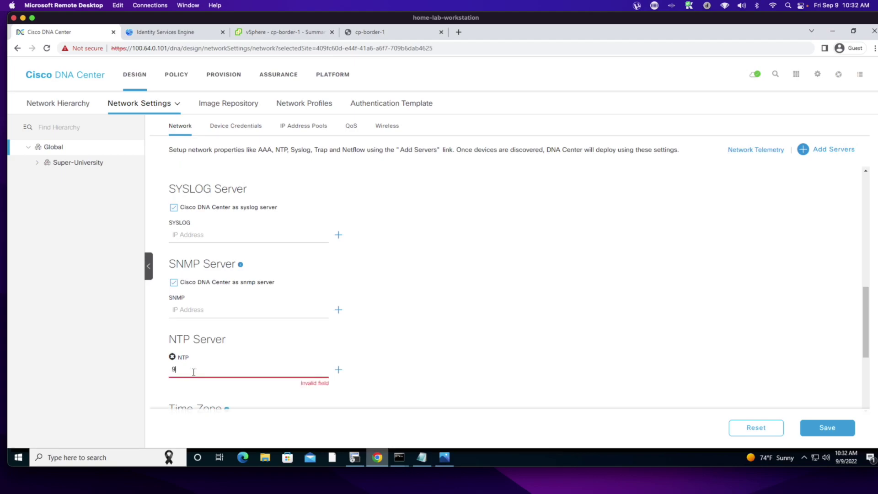
pyautogui.write('9.99.99.99')
pyautogui.scroll(-1, 516, 307)
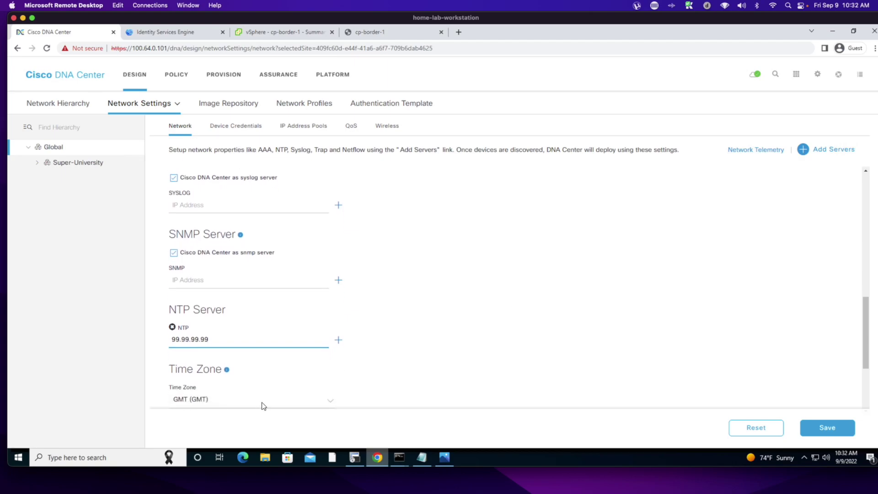
pyautogui.scroll(-2, 206, 392)
# - Choose time zone EST5EDT (EDT) and save the global network settings
pyautogui.click(192, 355)
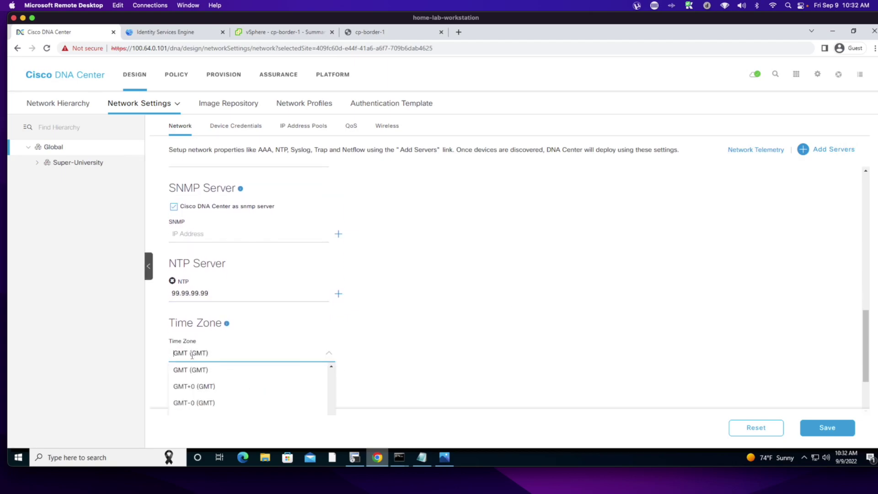
pyautogui.write('EDT')
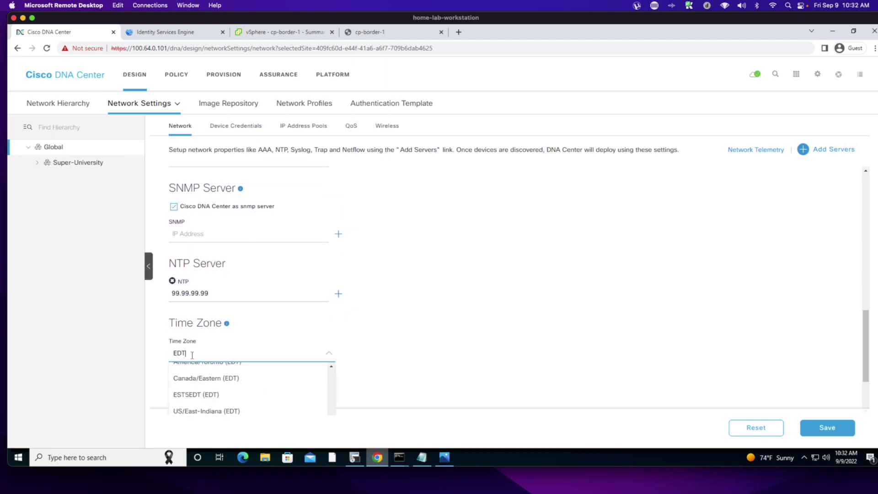
pyautogui.write(' (ED')
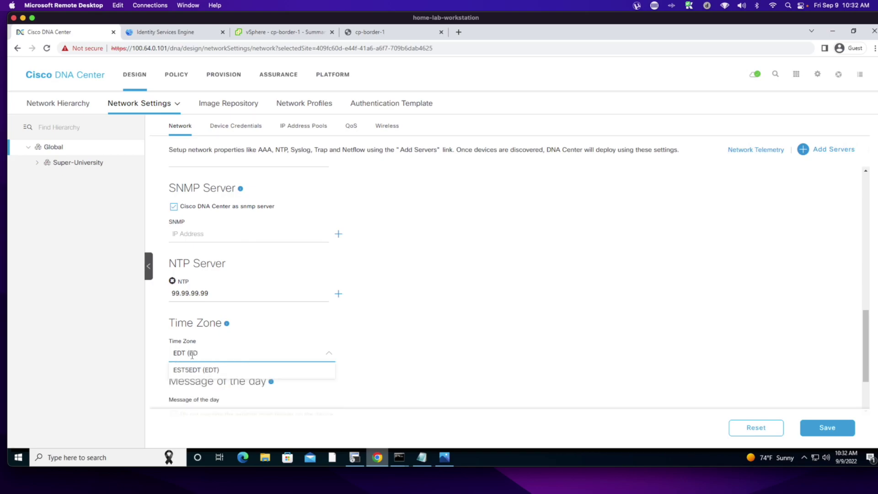
pyautogui.click(195, 369)
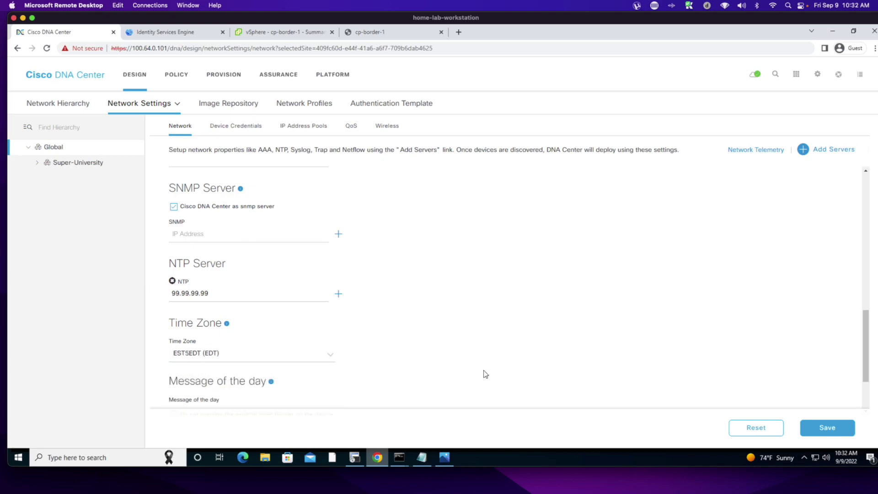
pyautogui.scroll(-1, 486, 374)
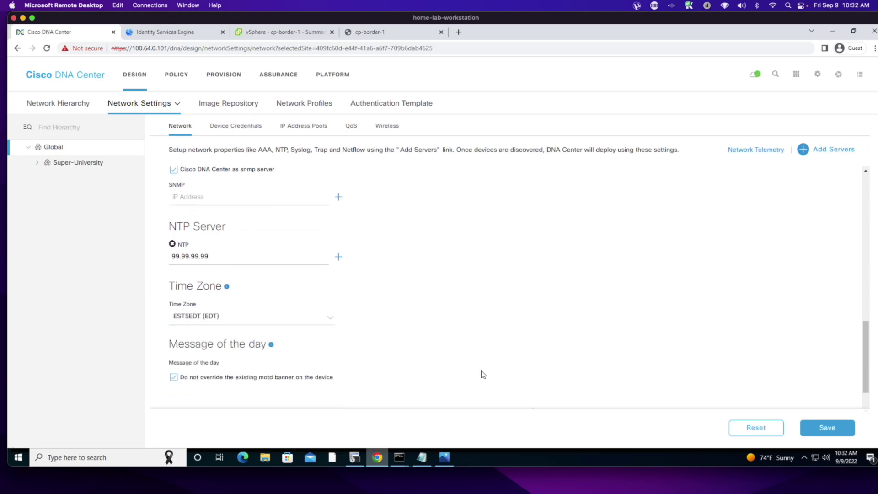
pyautogui.click(811, 435)
# - Save the inherited network settings for Super-University
pyautogui.click(38, 162)
pyautogui.click(76, 164)
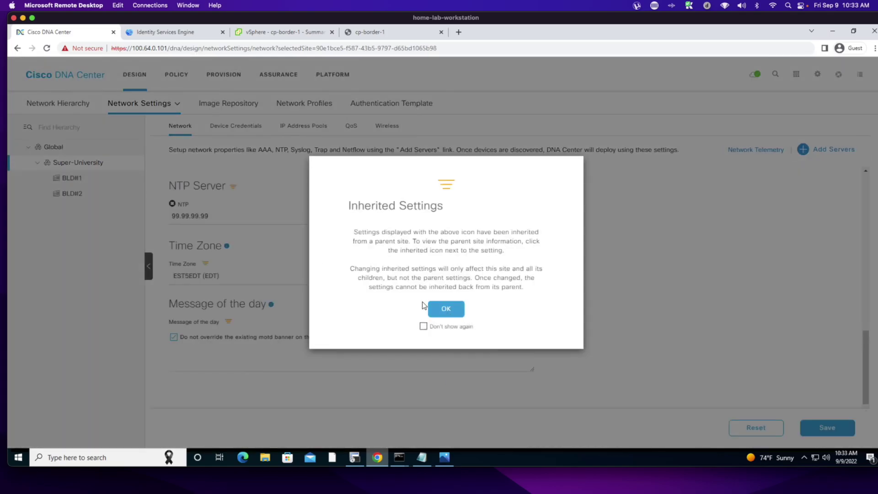
pyautogui.click(442, 308)
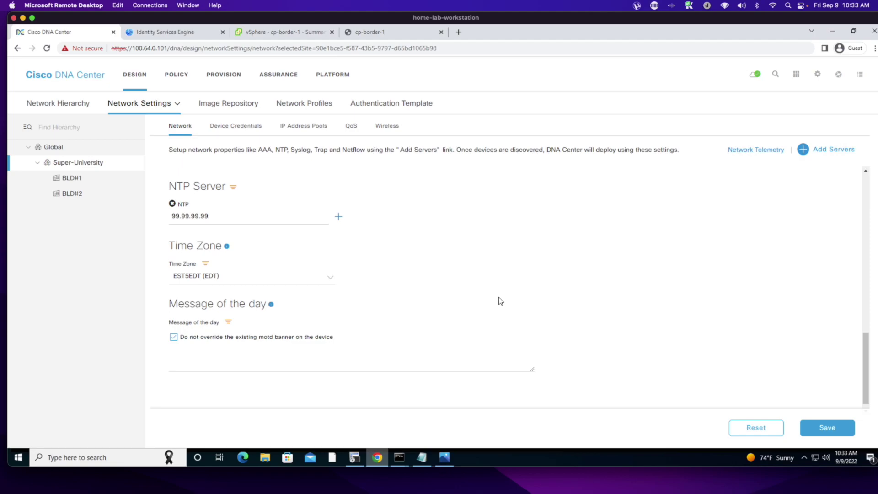
pyautogui.click(827, 427)
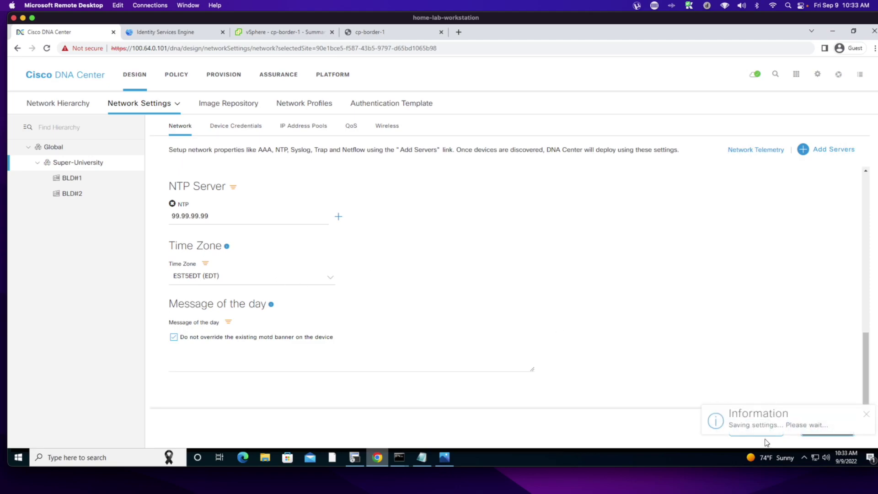
# - Save BLD#1's inherited network settings, suppressing the inherited-settings notice
pyautogui.click(66, 180)
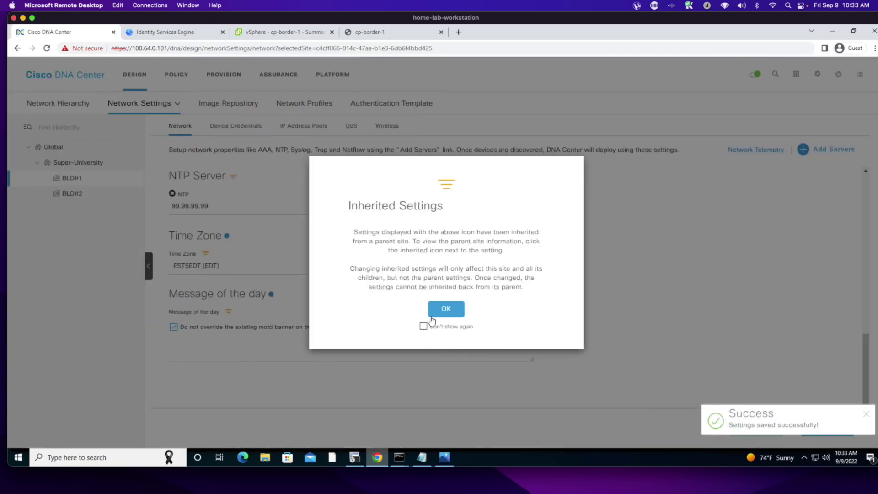
pyautogui.click(423, 327)
pyautogui.click(445, 308)
pyautogui.click(809, 421)
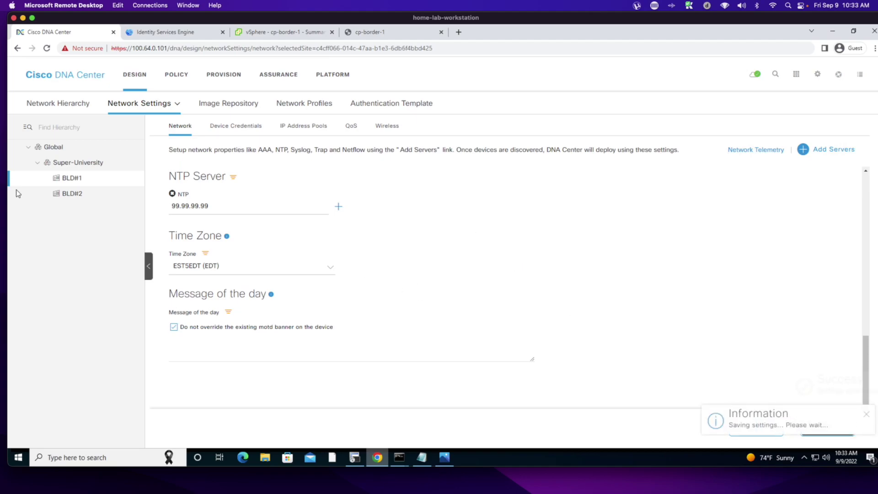
# - Save BLD#2's network settings and return to the Global site
pyautogui.click(77, 196)
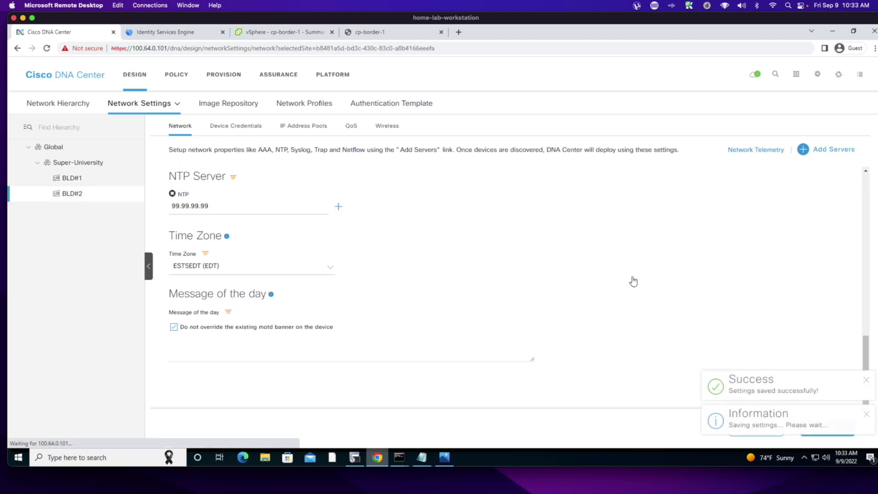
pyautogui.click(866, 414)
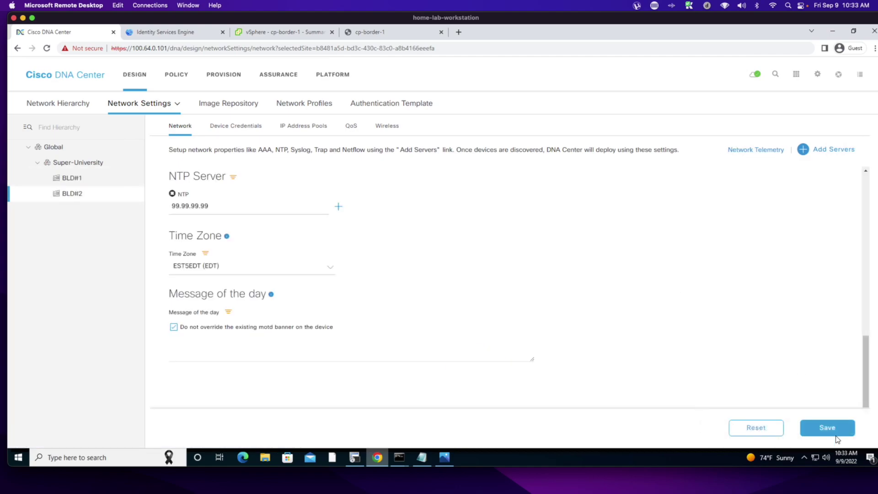
pyautogui.click(828, 430)
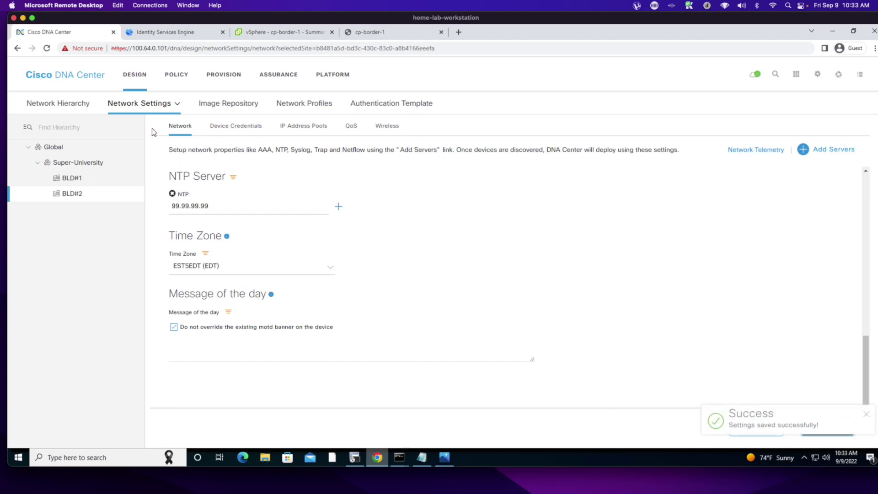
pyautogui.click(54, 148)
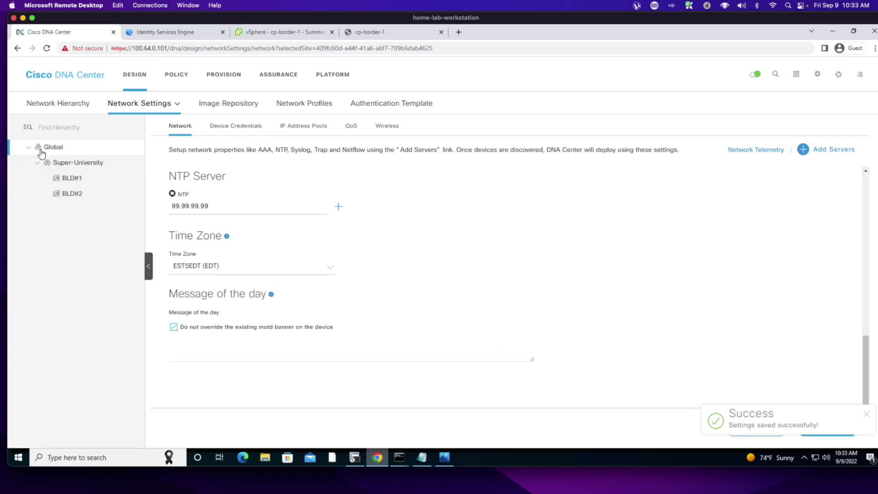
# - Create CLI credential IOSXE-DEVICES with username, password and enable password, verified and saved
pyautogui.click(243, 131)
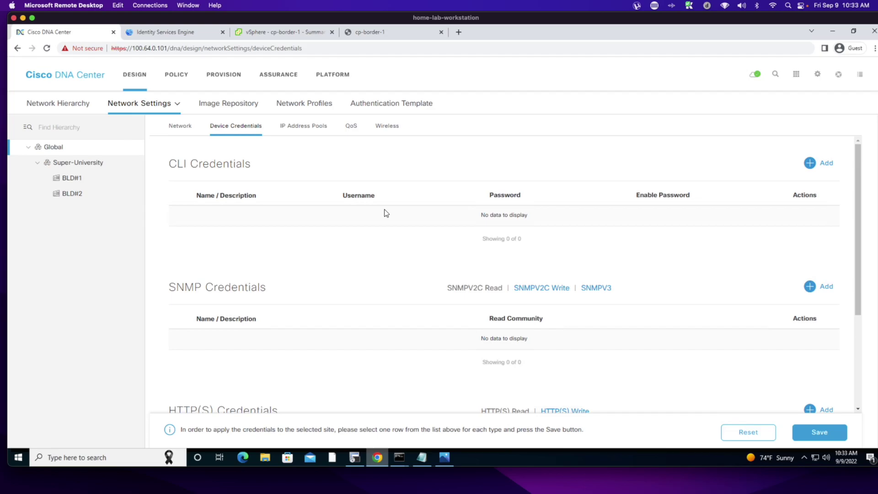
pyautogui.click(809, 162)
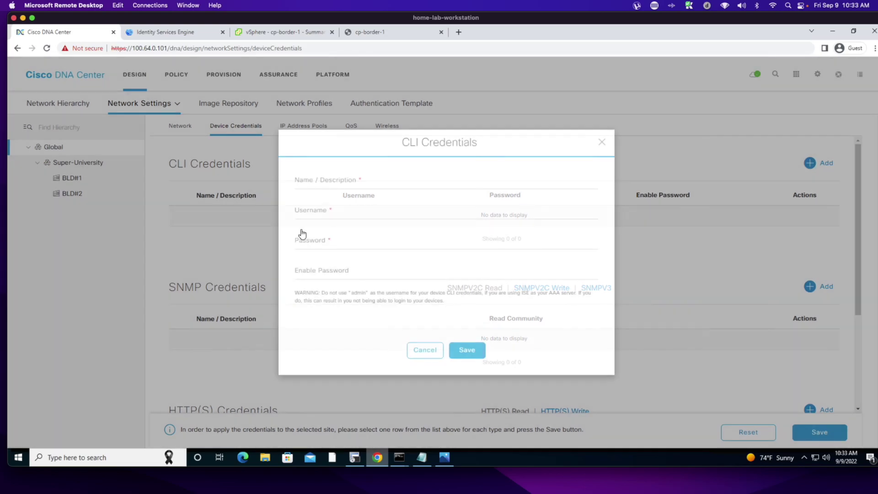
pyautogui.click(345, 182)
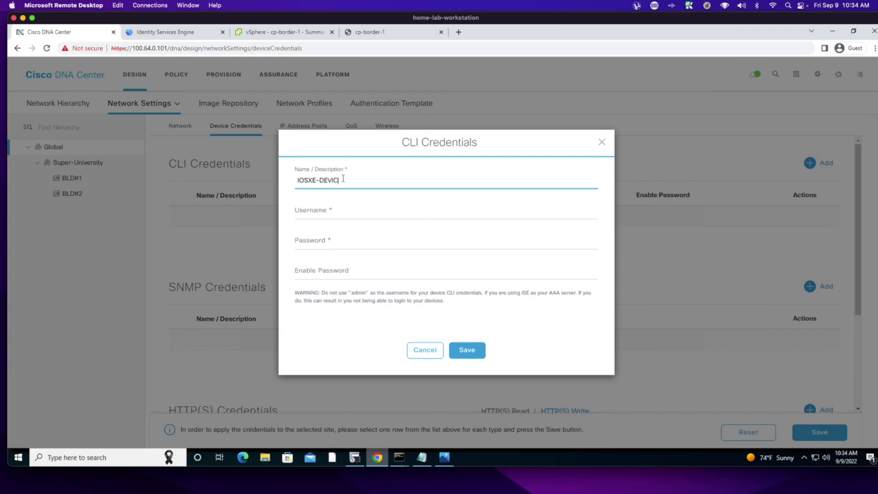
pyautogui.click(326, 212)
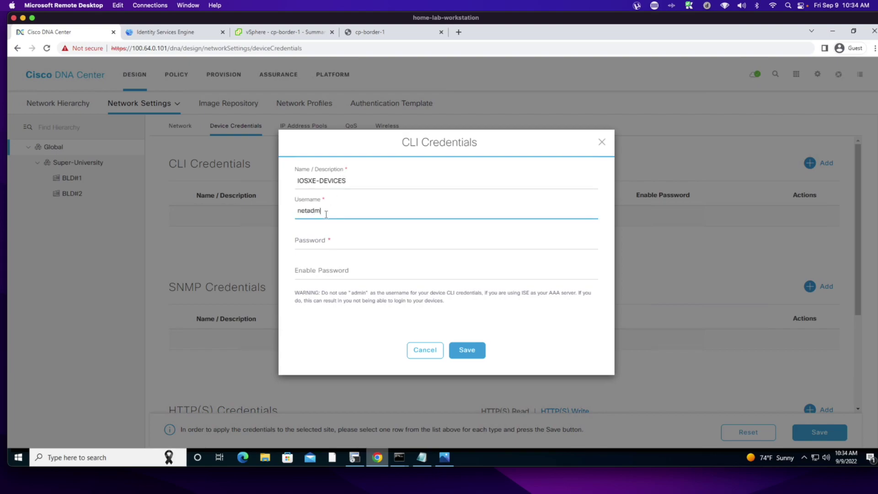
pyautogui.click(316, 242)
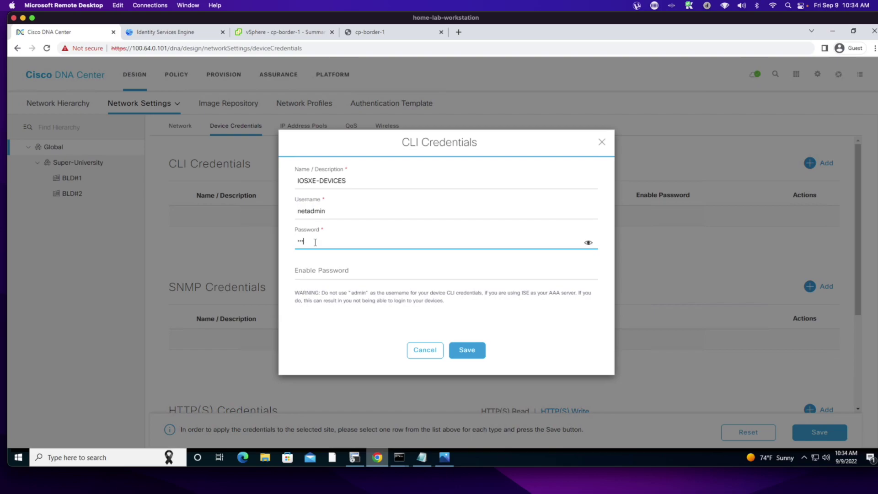
pyautogui.press('Tab')
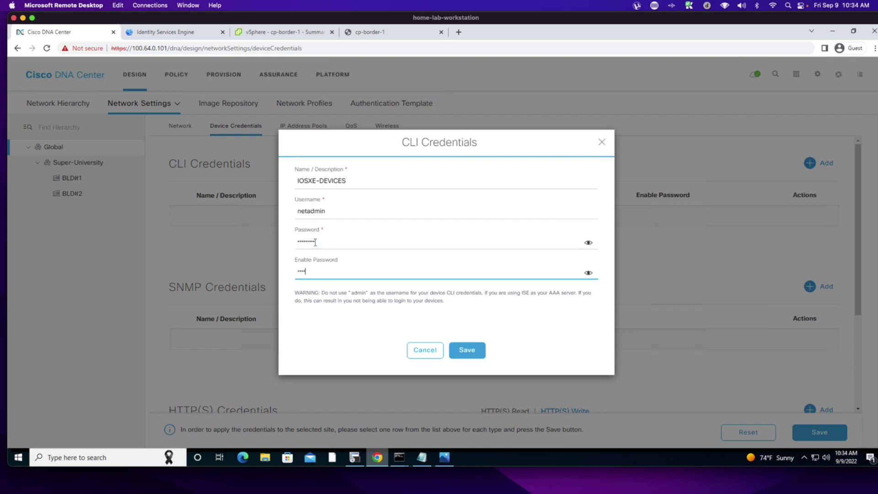
pyautogui.click(589, 243)
pyautogui.click(588, 273)
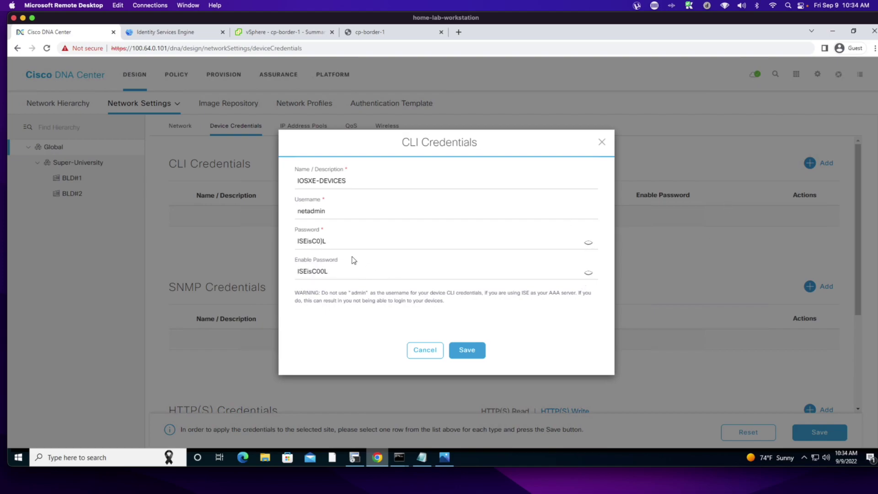
pyautogui.doubleClick(325, 242)
pyautogui.press('Right')
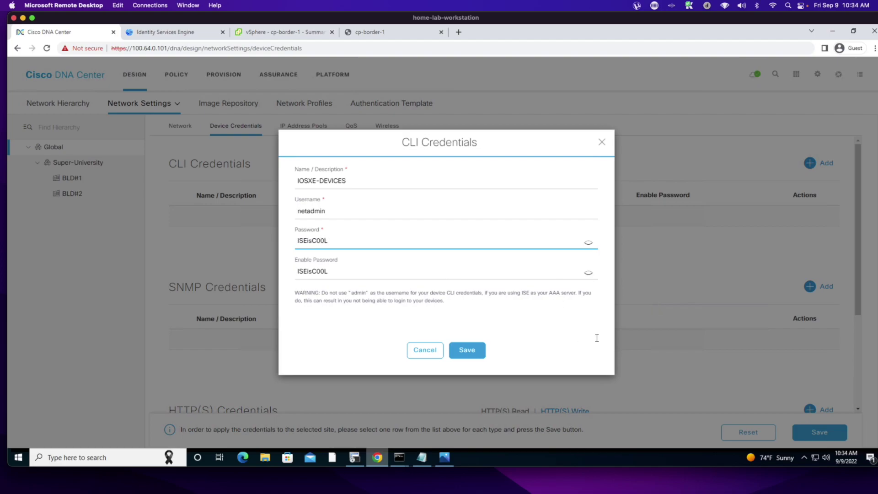
pyautogui.click(475, 354)
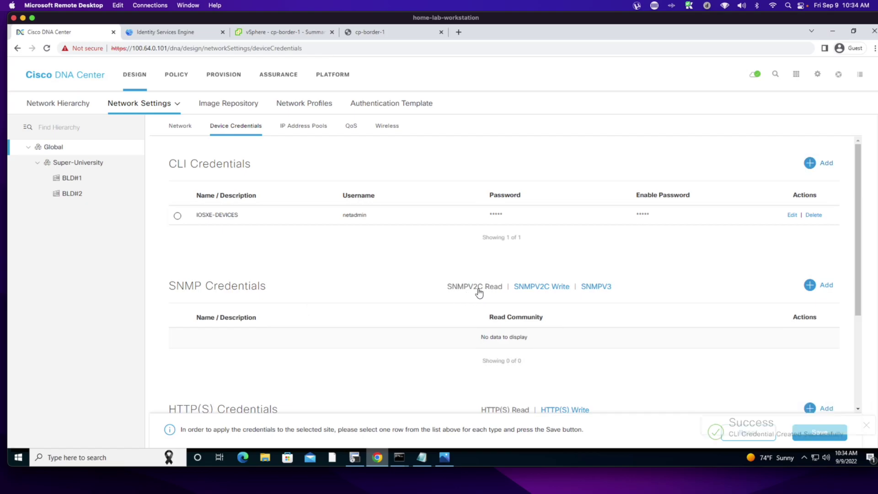
# - Add an SNMPv2c read community credential named ro
pyautogui.click(810, 285)
pyautogui.click(488, 209)
pyautogui.write('eo')
pyautogui.press('BackSpace')
pyautogui.press('BackSpace')
pyautogui.write('r')
pyautogui.click(477, 237)
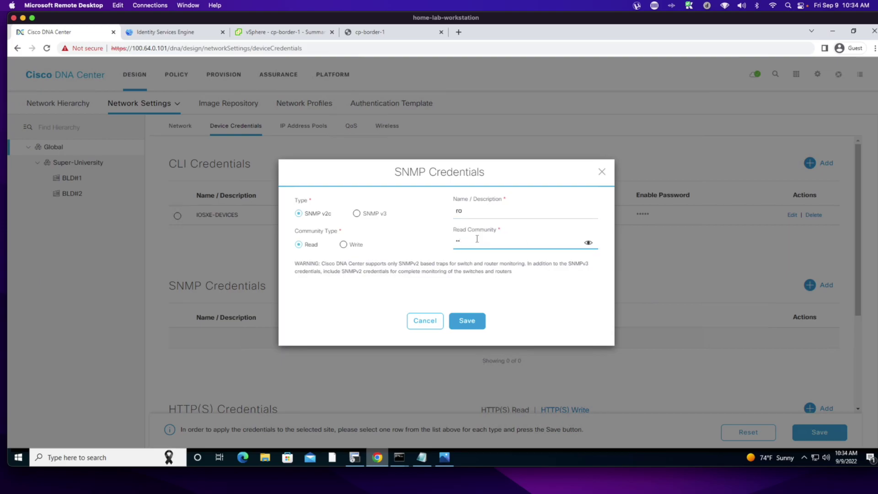
pyautogui.click(468, 326)
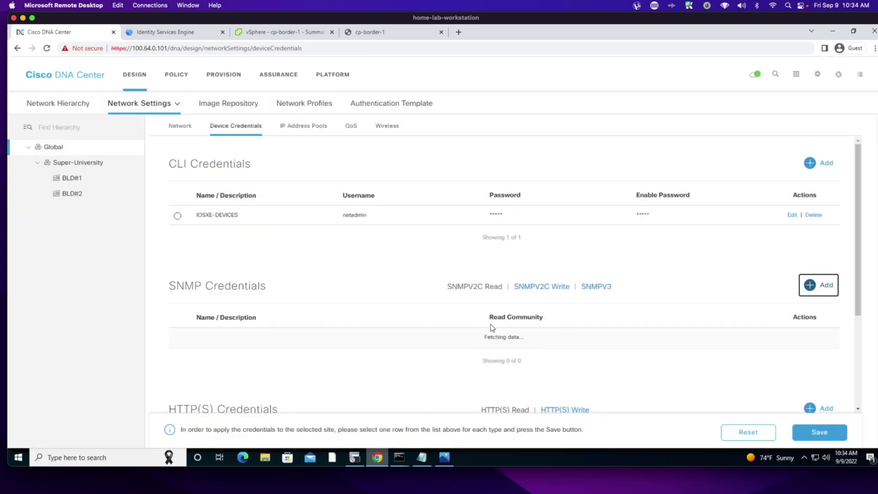
# - Add an SNMPv2c write community credential named rw
pyautogui.click(540, 287)
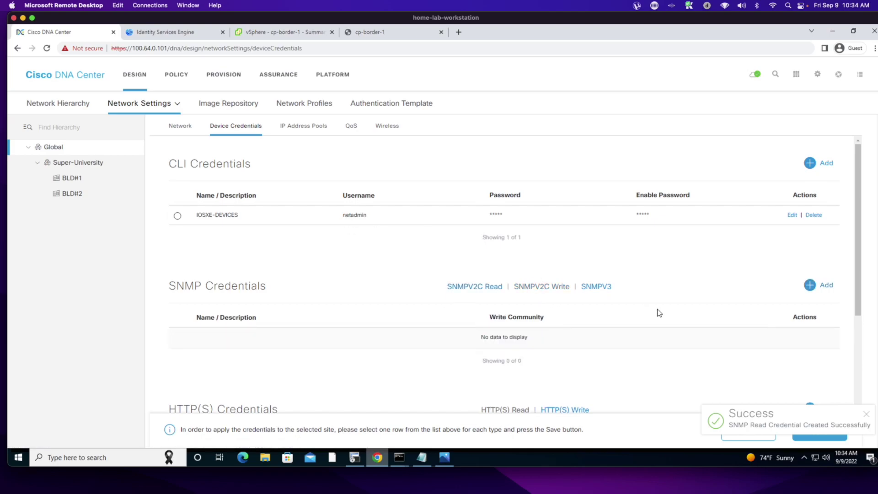
pyautogui.click(799, 289)
pyautogui.click(465, 210)
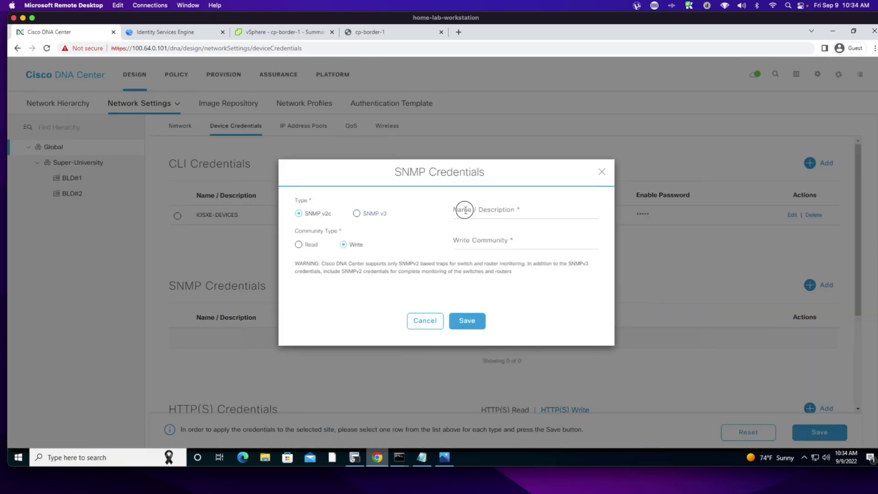
pyautogui.press('Tab')
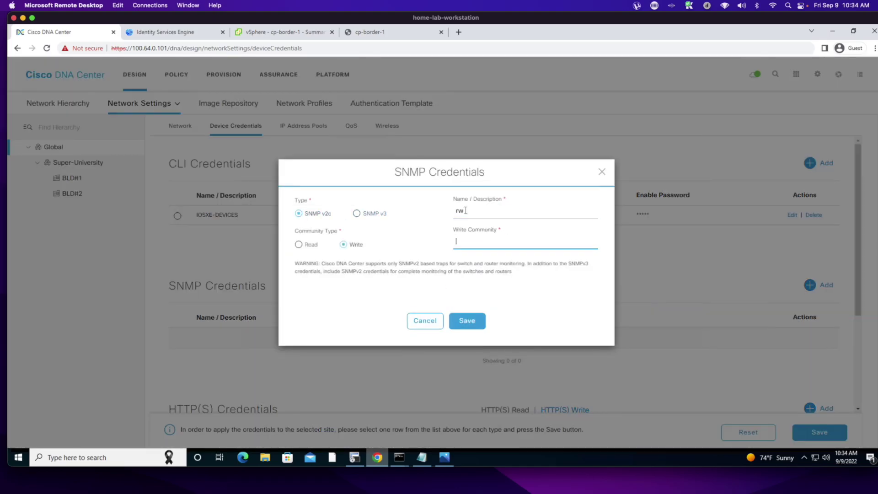
pyautogui.click(587, 243)
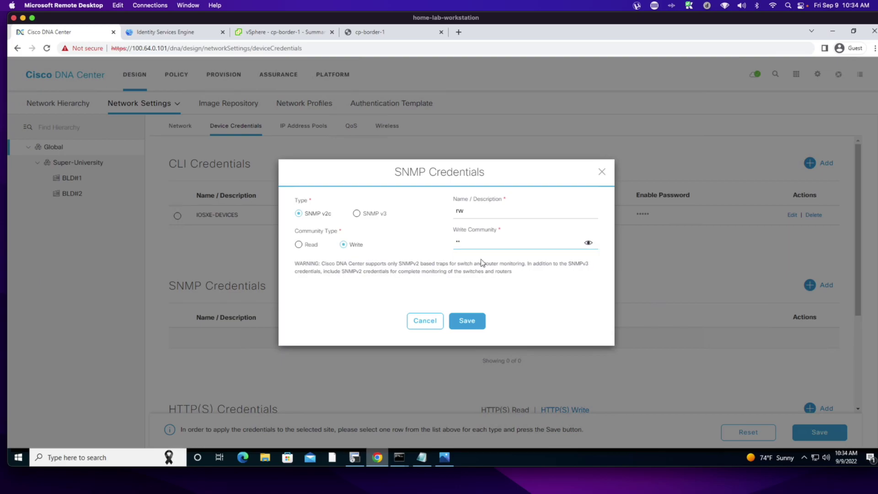
pyautogui.click(465, 322)
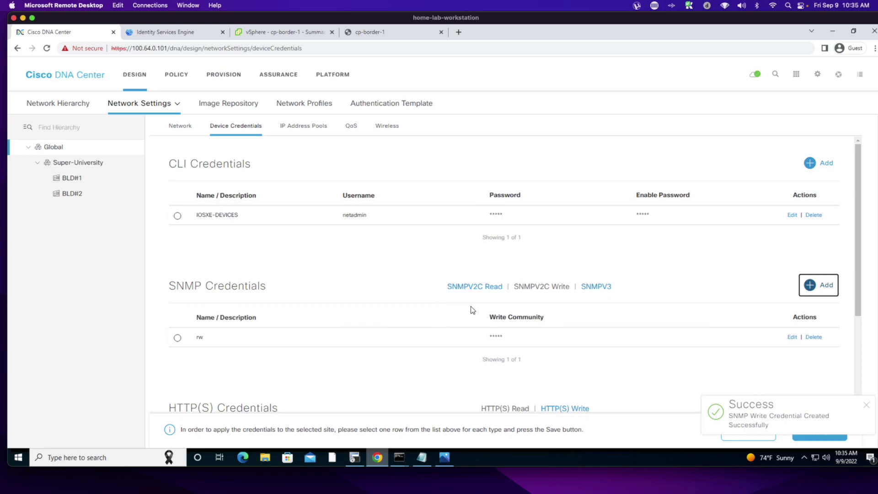
pyautogui.click(615, 266)
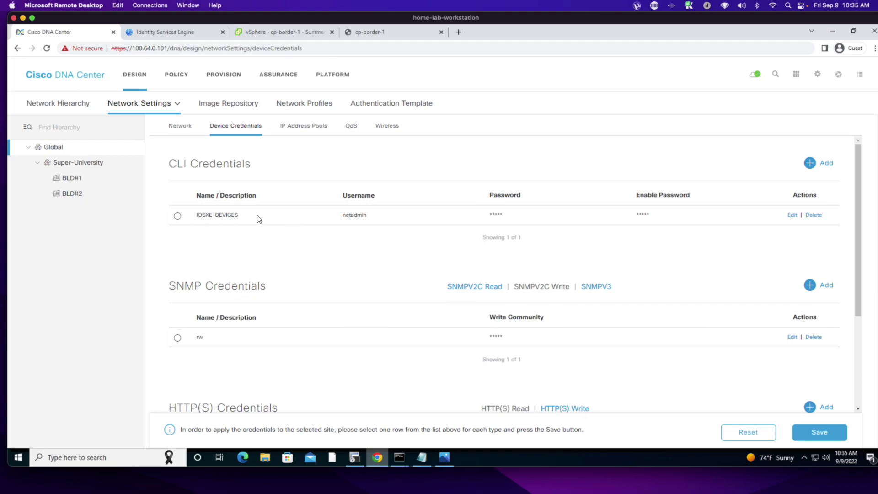
# - Select IOSXE-DEVICES, ro and rw credentials and save them at Global level
pyautogui.click(177, 215)
pyautogui.click(468, 287)
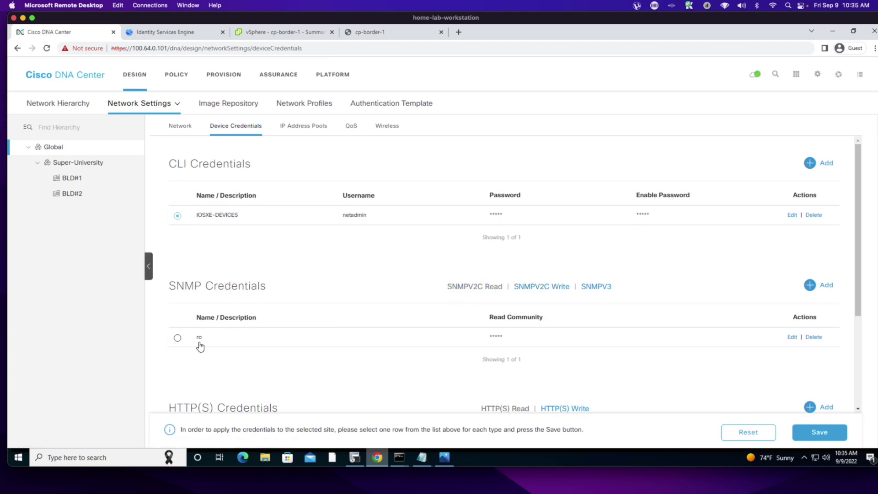
pyautogui.click(178, 338)
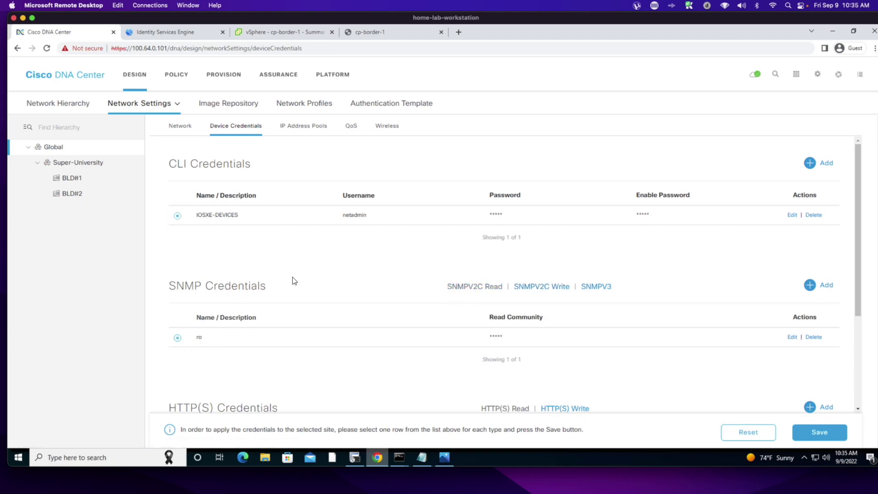
pyautogui.click(539, 288)
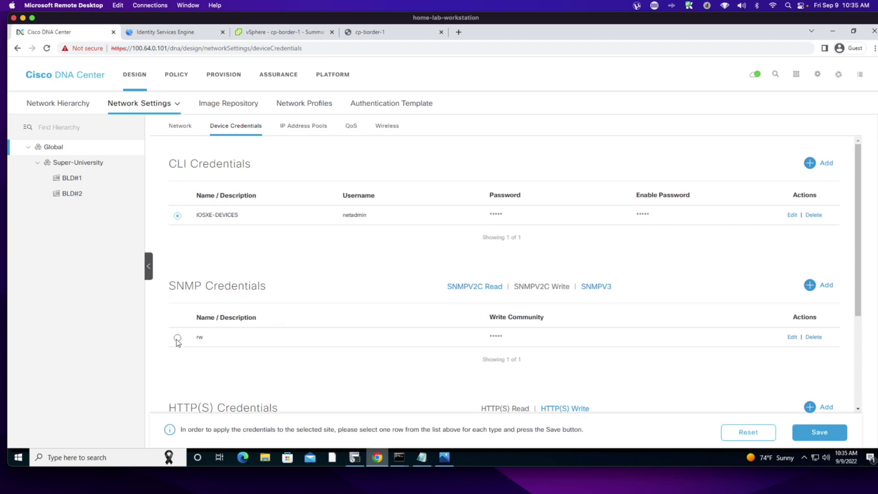
pyautogui.click(807, 434)
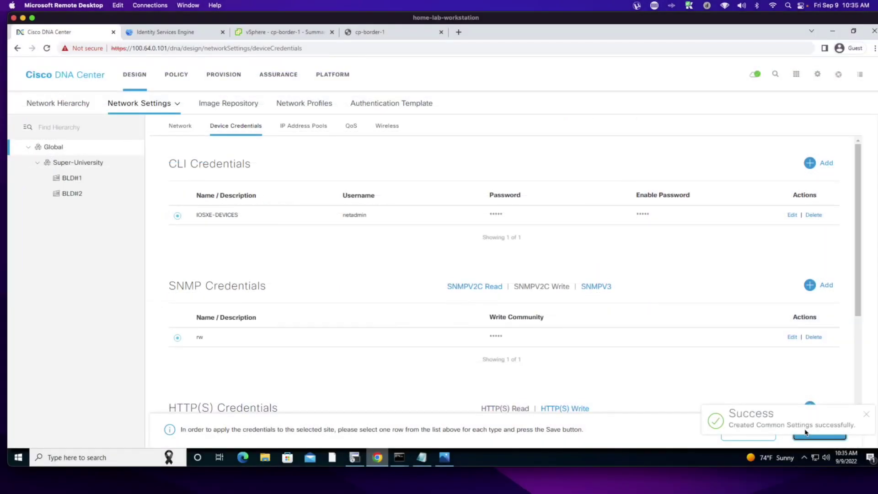
# - Save the selected credentials for Super-University, BLD#1 and BLD#2
pyautogui.click(57, 166)
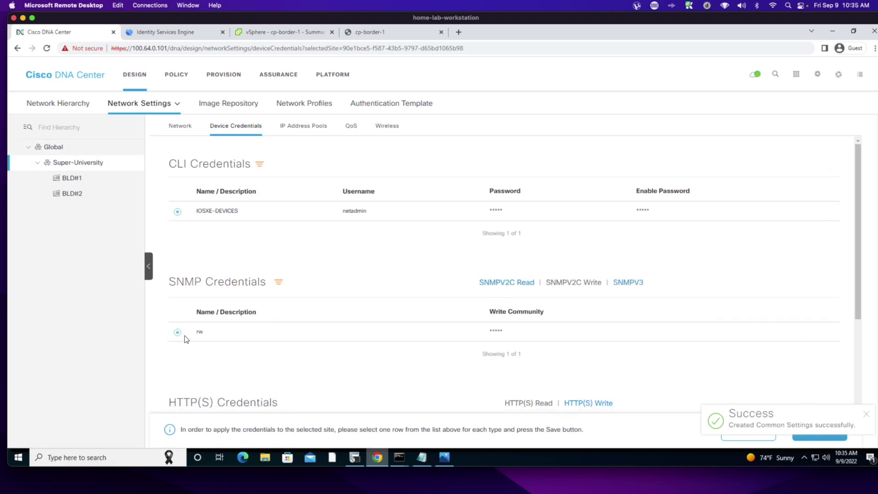
pyautogui.click(507, 283)
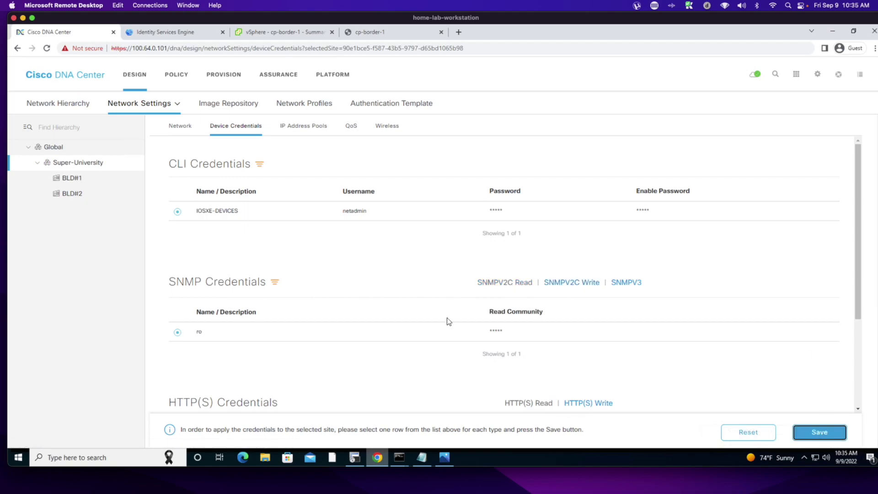
pyautogui.click(812, 437)
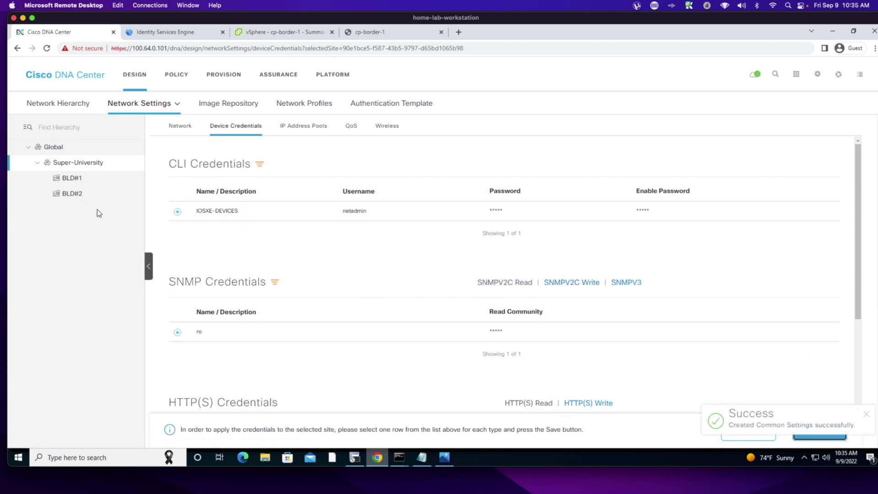
pyautogui.click(74, 179)
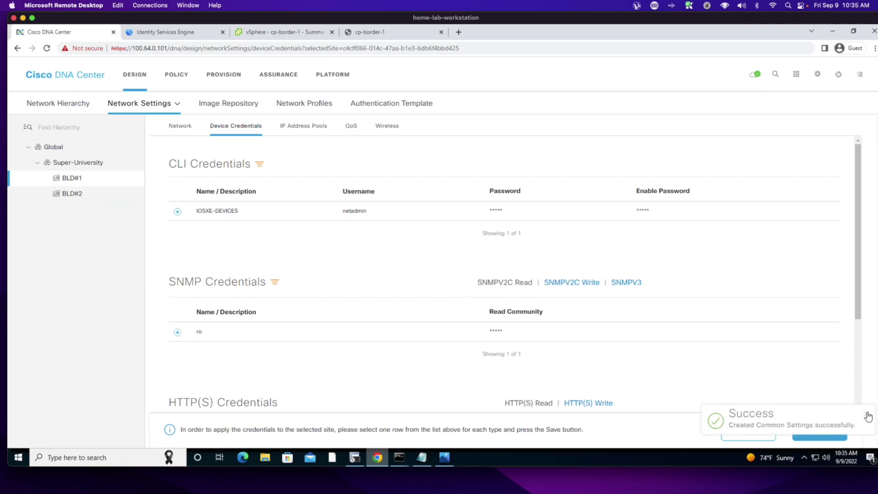
pyautogui.click(820, 434)
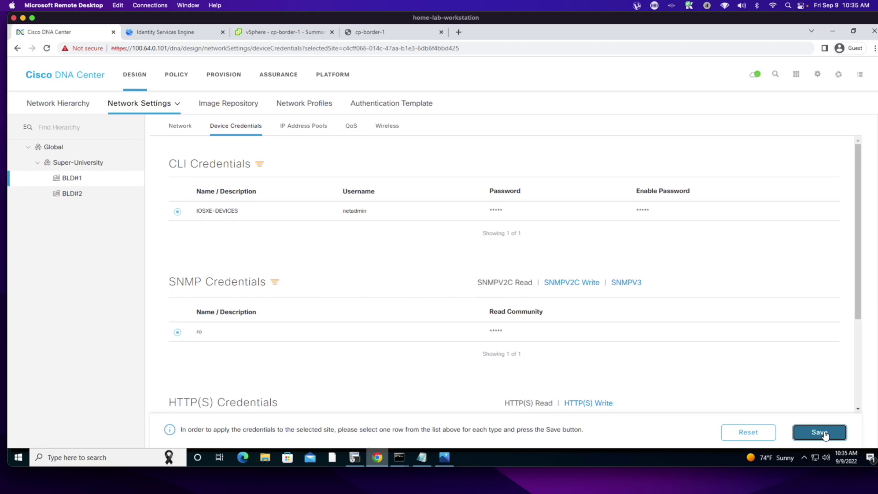
pyautogui.click(64, 195)
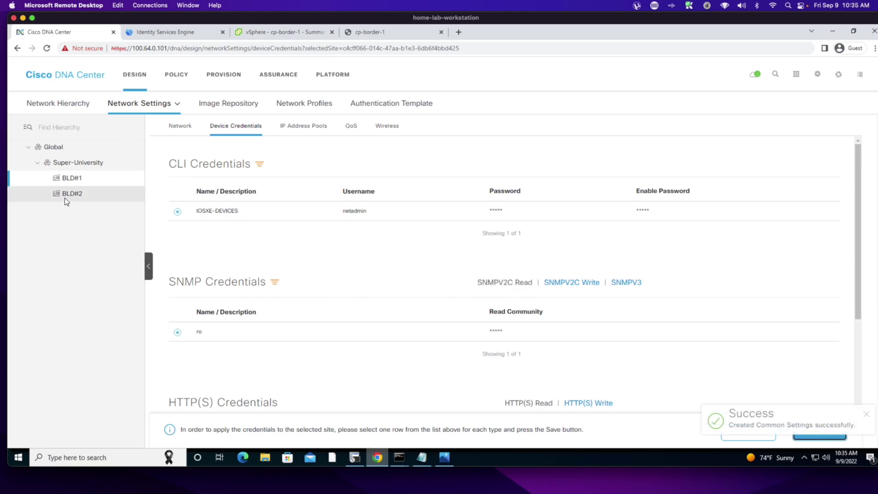
pyautogui.click(866, 417)
pyautogui.click(821, 436)
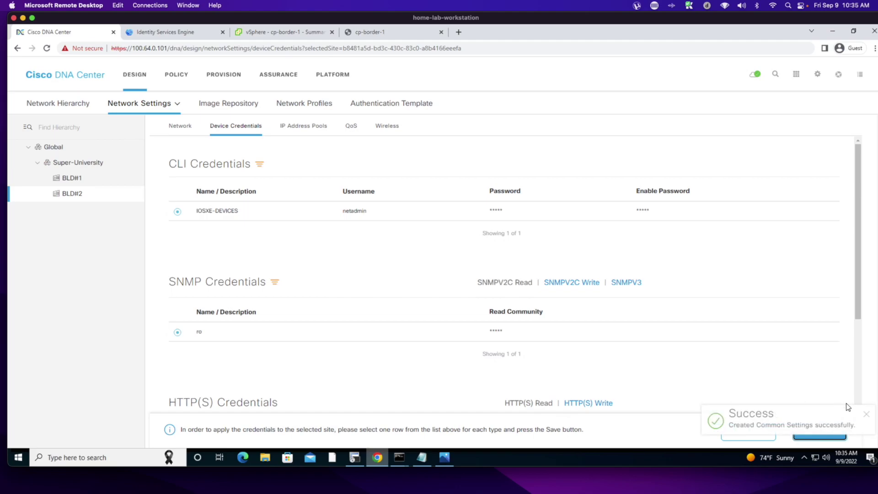
pyautogui.click(866, 414)
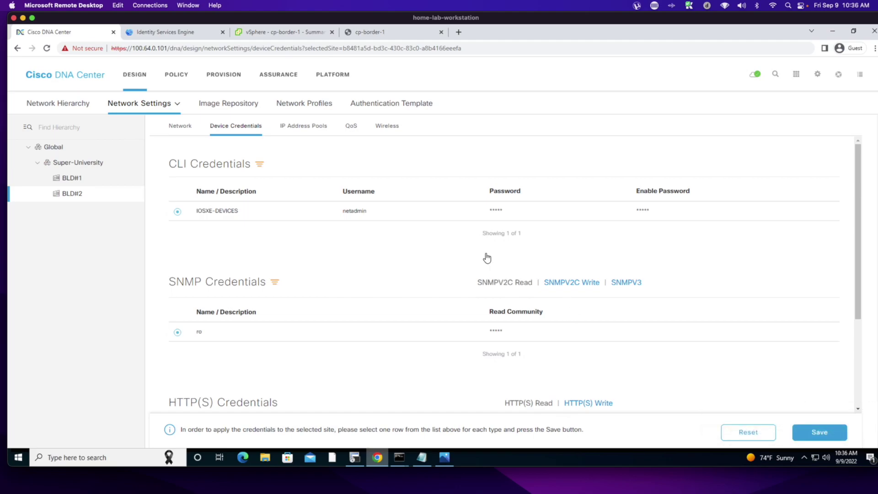
# - Add Global pool GLOBAL-IP-POOL with subnet 100.0.0.0, prefix /8, gateway 100.0.0.1
pyautogui.click(297, 129)
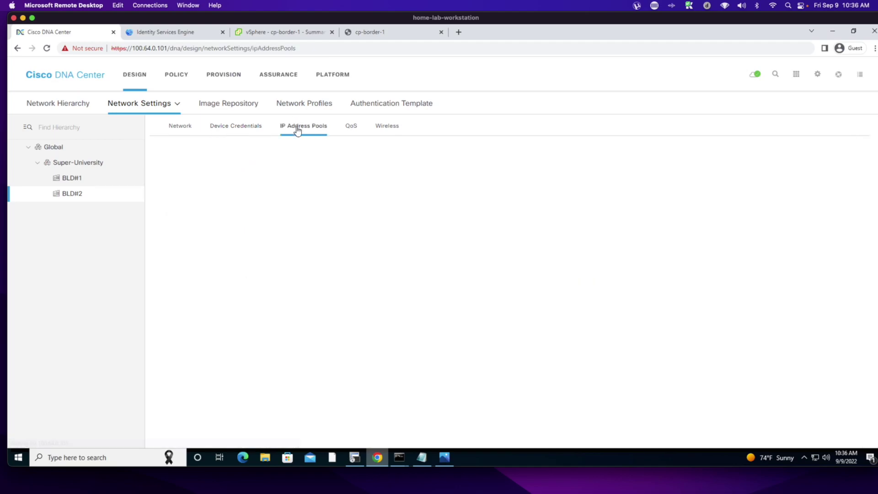
pyautogui.click(50, 149)
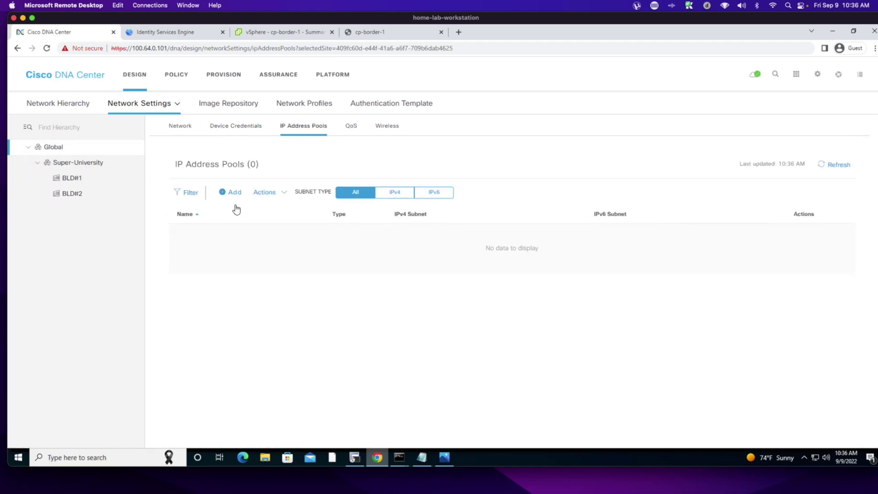
pyautogui.click(232, 193)
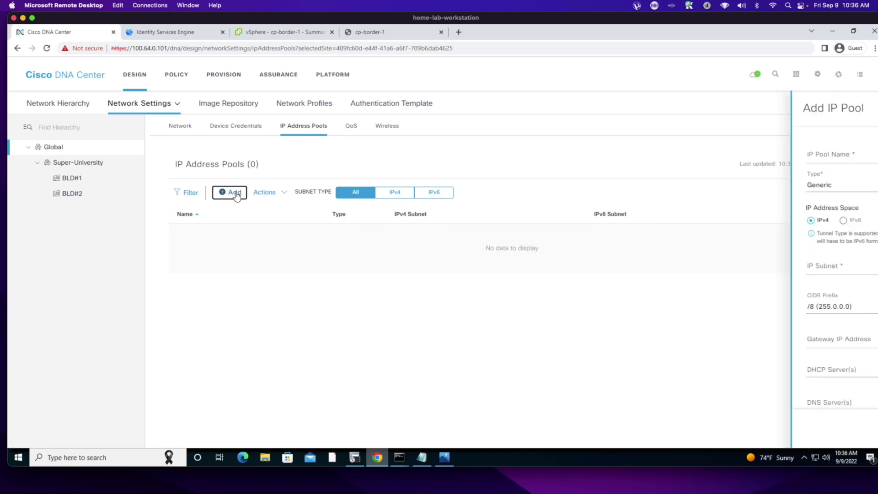
pyautogui.click(677, 159)
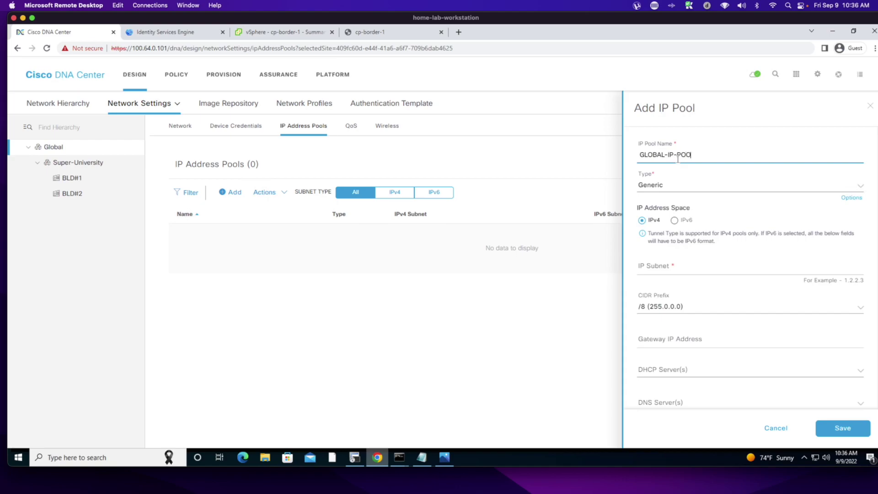
pyautogui.click(656, 262)
pyautogui.write('100.0.0.0')
pyautogui.click(702, 333)
pyautogui.click(695, 337)
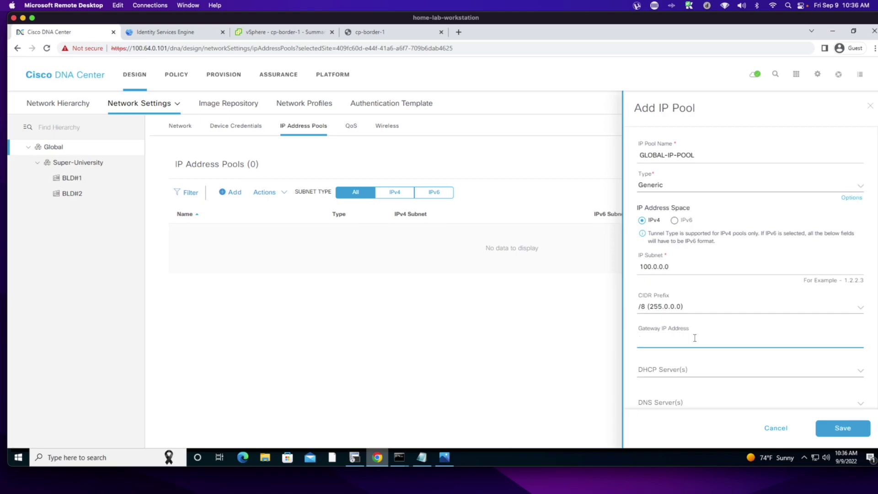
pyautogui.write('100.0.0.1')
pyautogui.scroll(-1, 723, 340)
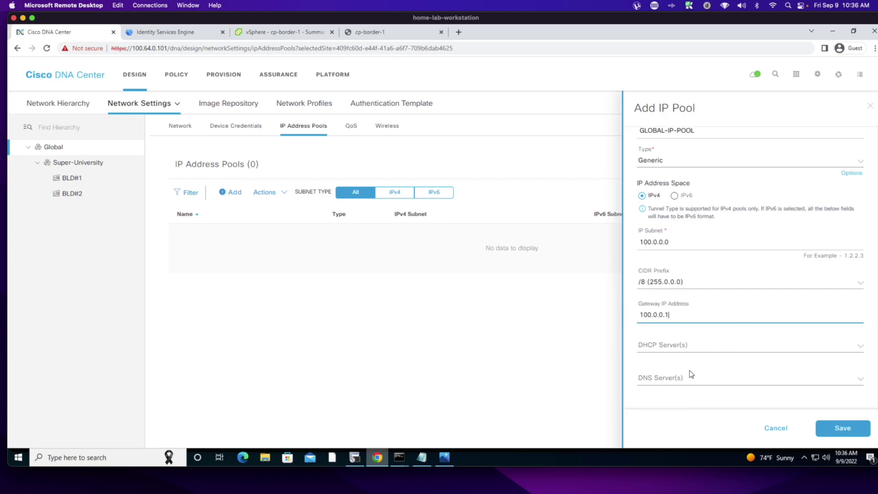
pyautogui.click(830, 428)
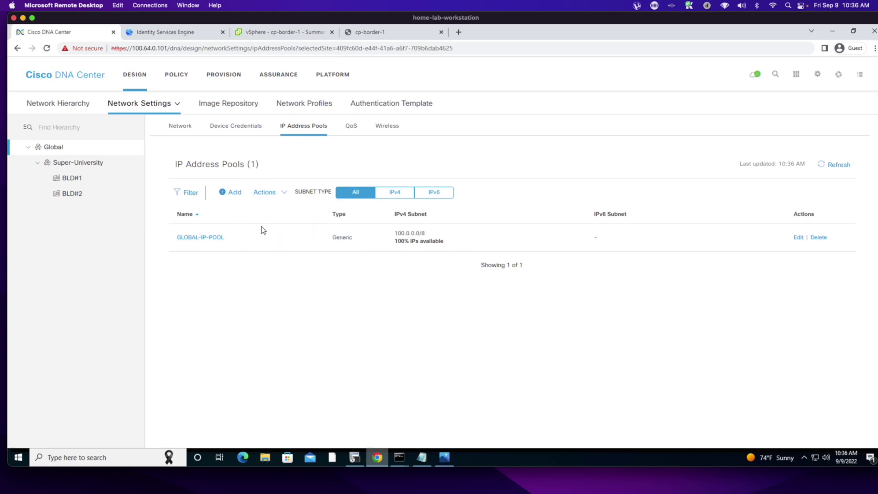
# - Start a BLD#1 reservation named CAMPUS from GLOBAL-IP-POOL with a /24 prefix
pyautogui.click(65, 182)
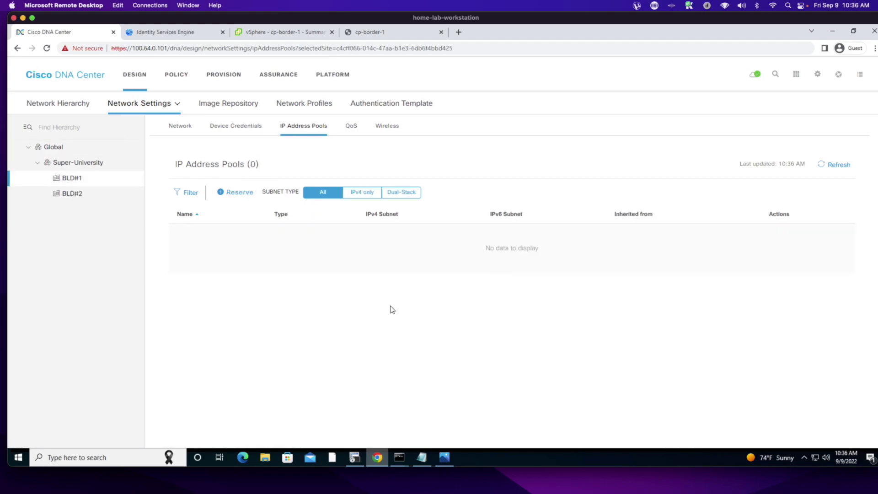
pyautogui.click(231, 192)
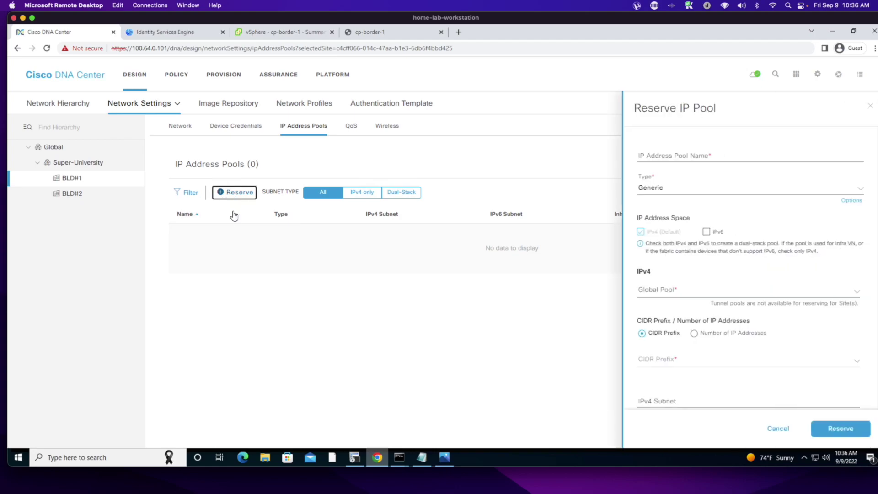
pyautogui.click(666, 160)
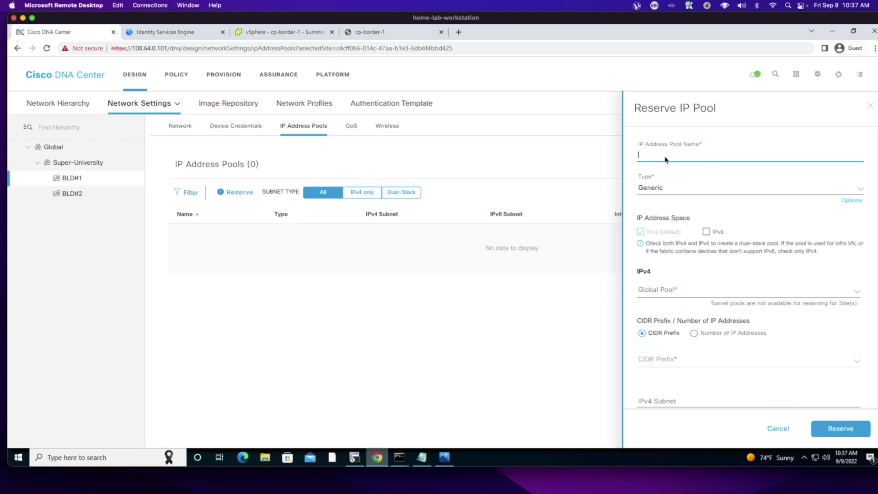
pyautogui.write('CAMPUS')
pyautogui.click(672, 290)
pyautogui.click(673, 338)
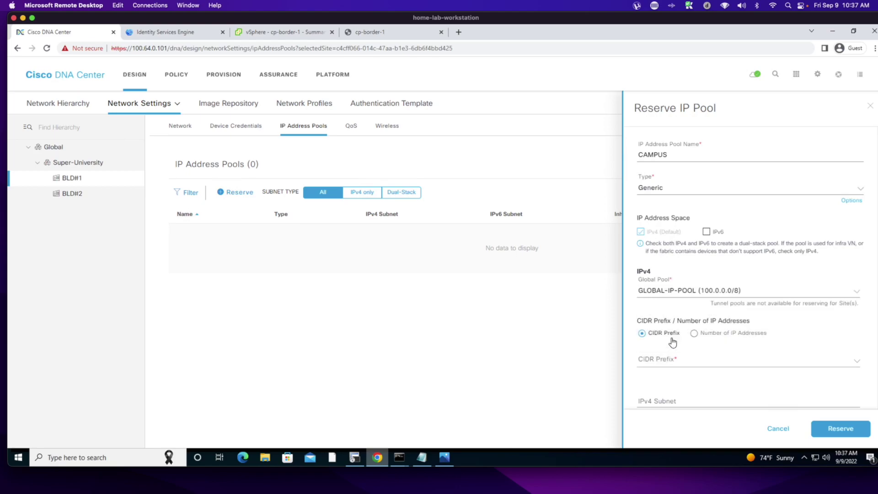
pyautogui.click(677, 362)
pyautogui.write('24')
pyautogui.click(681, 405)
# - Set the CAMPUS subnet to 100.1.101.0 and gateway to 100.1.101.1
pyautogui.scroll(-2, 765, 325)
pyautogui.click(669, 354)
pyautogui.write('100.1.10')
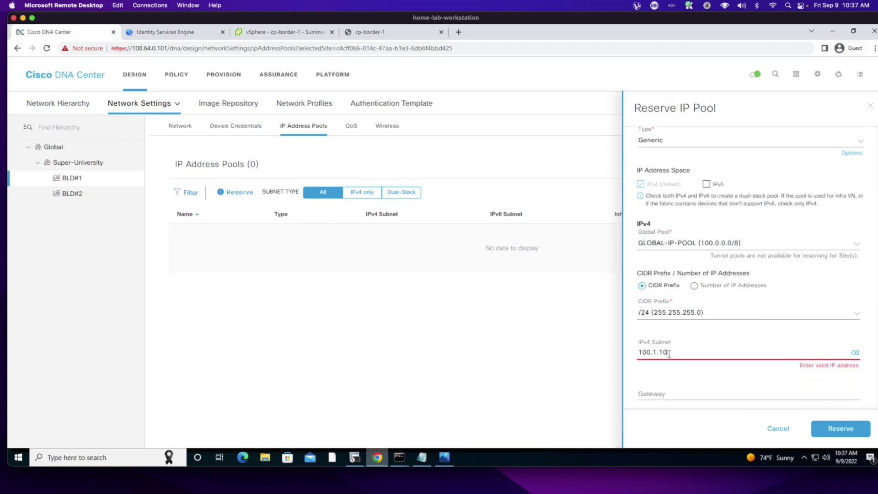
pyautogui.write('1.0')
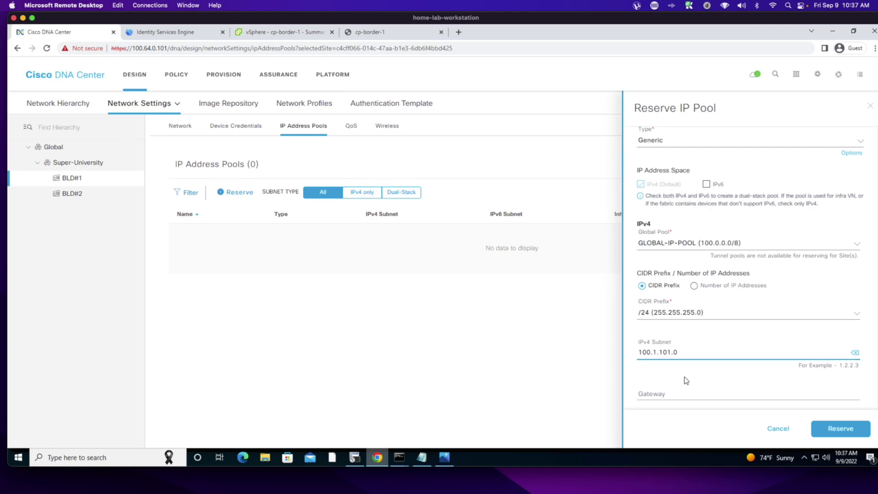
pyautogui.scroll(-1, 686, 381)
pyautogui.click(671, 367)
pyautogui.write('100')
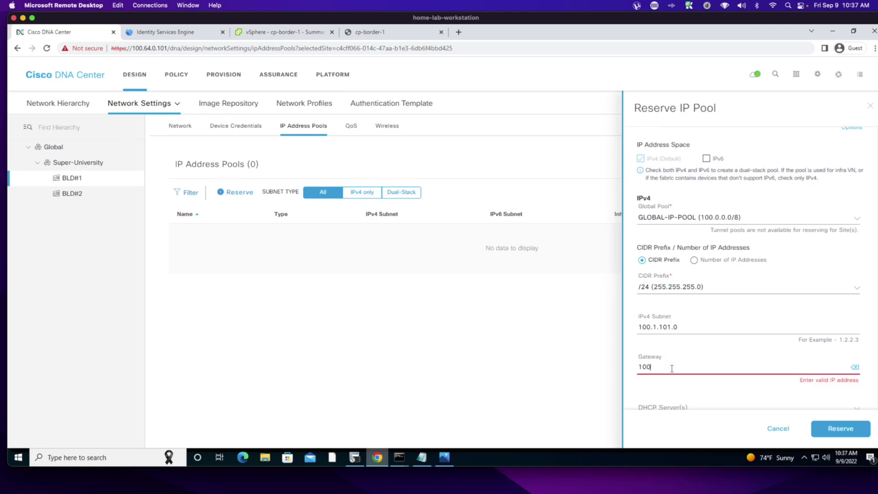
pyautogui.write('.1.101.1')
pyautogui.scroll(-2, 662, 316)
# - Use 99.99.99.99 as DHCP and DNS server and reserve the CAMPUS pool
pyautogui.click(668, 292)
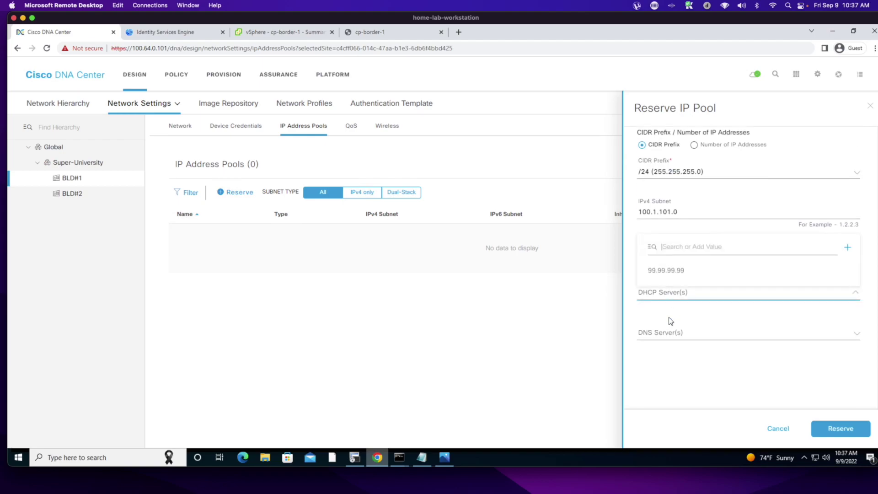
pyautogui.click(669, 272)
pyautogui.click(676, 333)
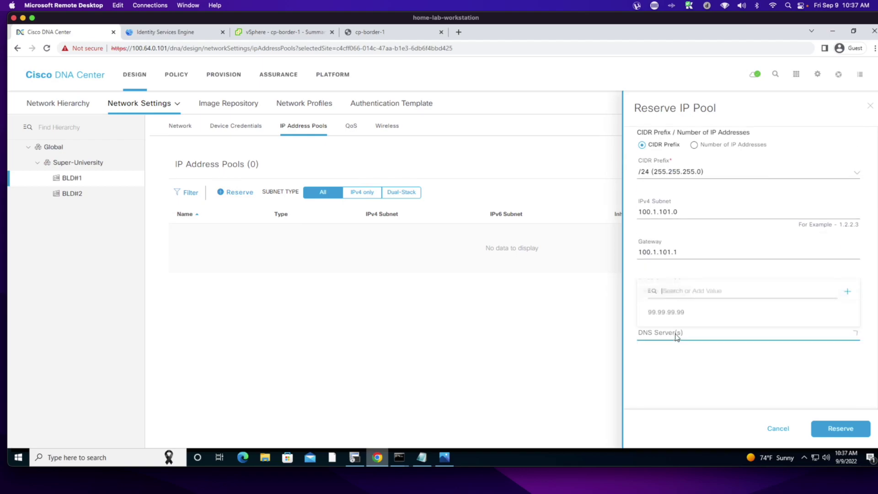
pyautogui.click(673, 311)
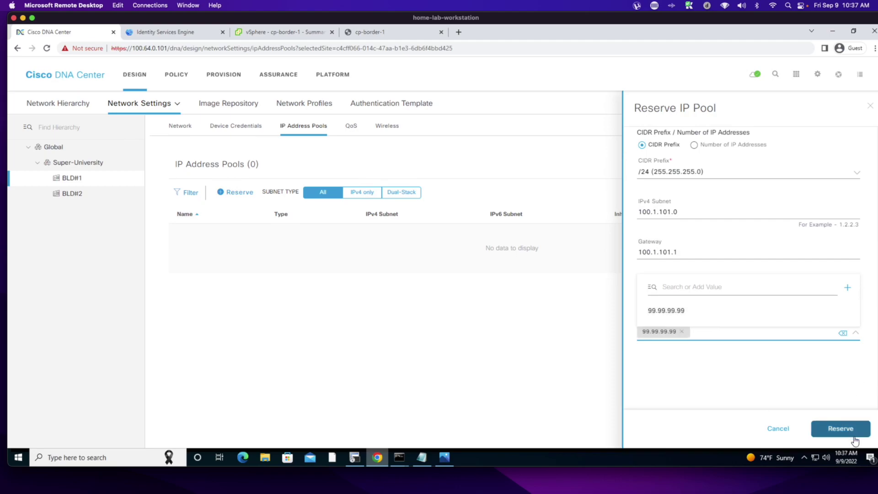
pyautogui.click(839, 428)
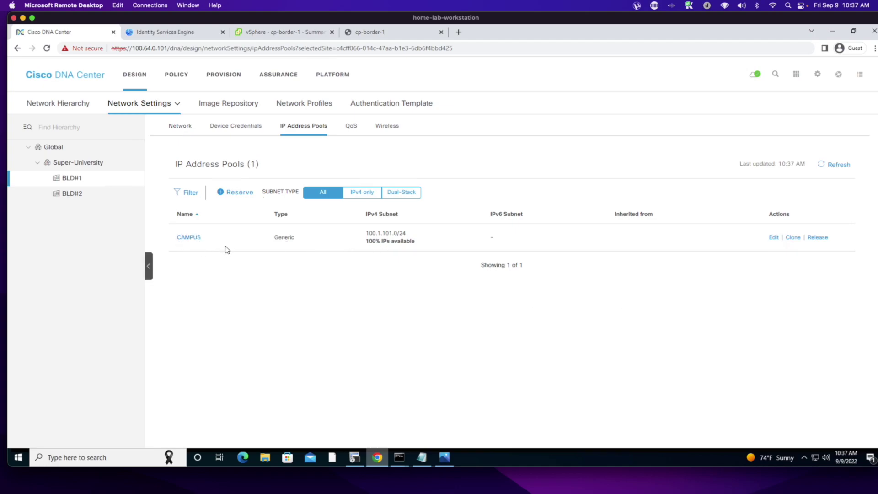
# - Start a new reservation named GUEST from GLOBAL-IP-POOL with a /24 prefix
pyautogui.click(229, 192)
pyautogui.click(670, 154)
pyautogui.write('GUEST')
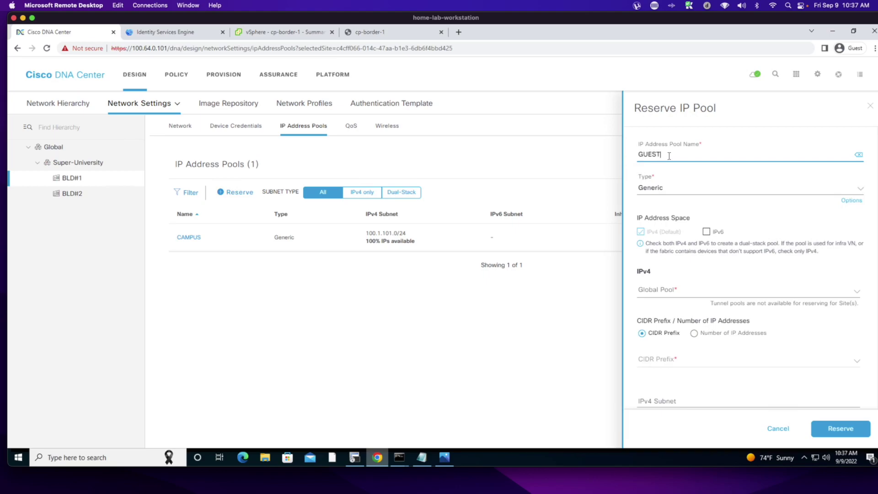
pyautogui.click(674, 289)
pyautogui.click(671, 335)
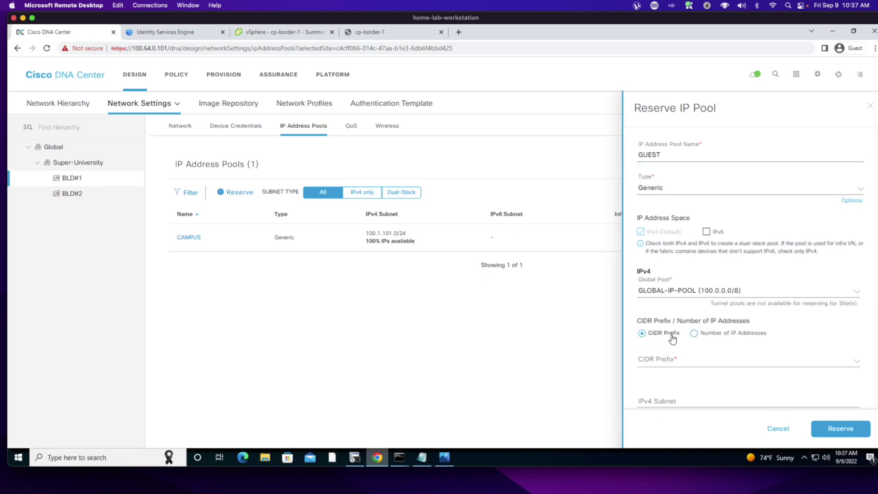
pyautogui.click(660, 359)
pyautogui.write('24')
pyautogui.click(661, 407)
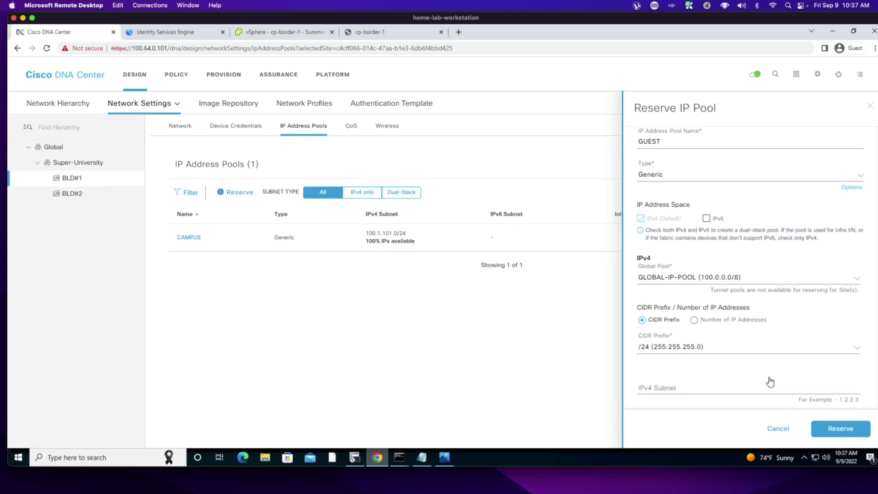
# - Enter subnet 100.1.102.0, gateway 100.1.102.1, DHCP server 99.99.99.99, and reserve the pool
pyautogui.click(690, 368)
pyautogui.write('100')
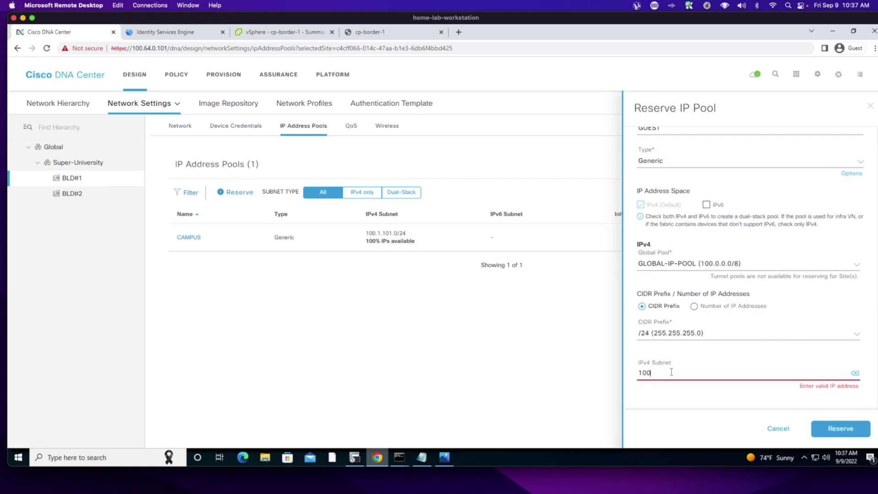
pyautogui.write('.1.102.0')
pyautogui.press('Tab')
pyautogui.write('100.1.102.1')
pyautogui.scroll(-3, 697, 357)
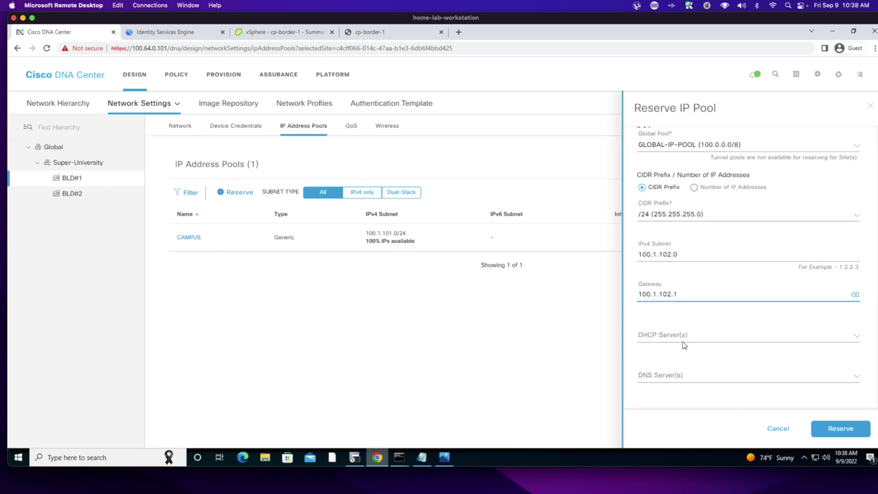
pyautogui.click(671, 330)
pyautogui.click(663, 311)
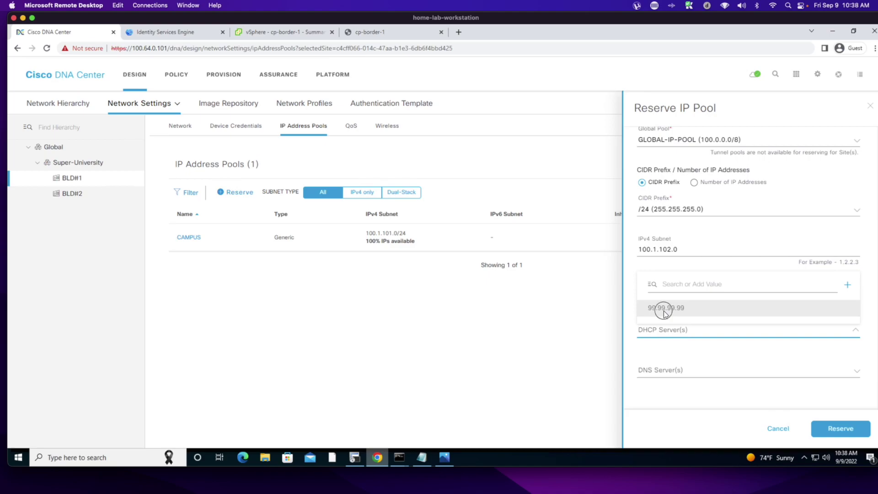
pyautogui.scroll(1, 666, 336)
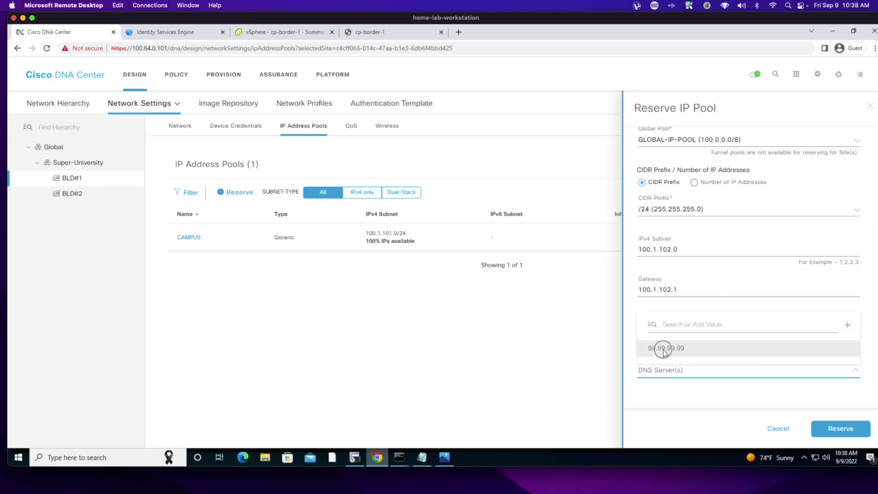
pyautogui.click(829, 426)
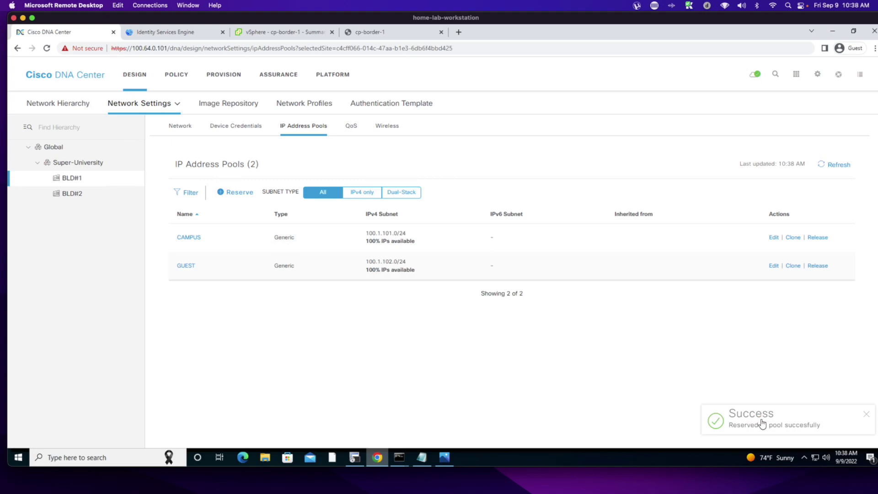
# - Start a new reservation named L3handoff from GLOBAL-IP-POOL with a /24 prefix
pyautogui.click(226, 192)
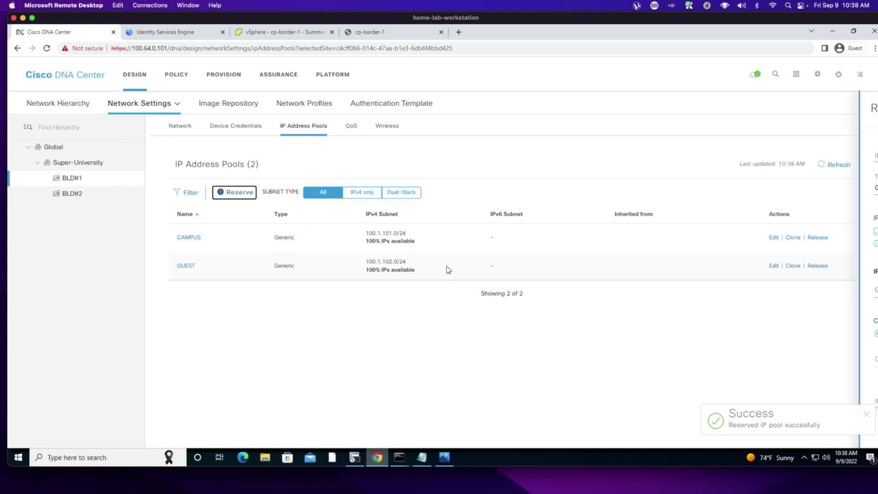
pyautogui.click(645, 157)
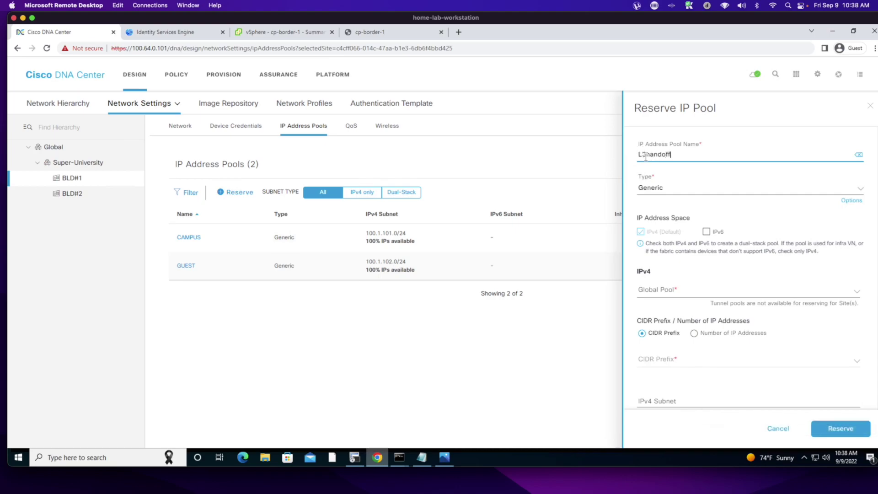
pyautogui.click(658, 291)
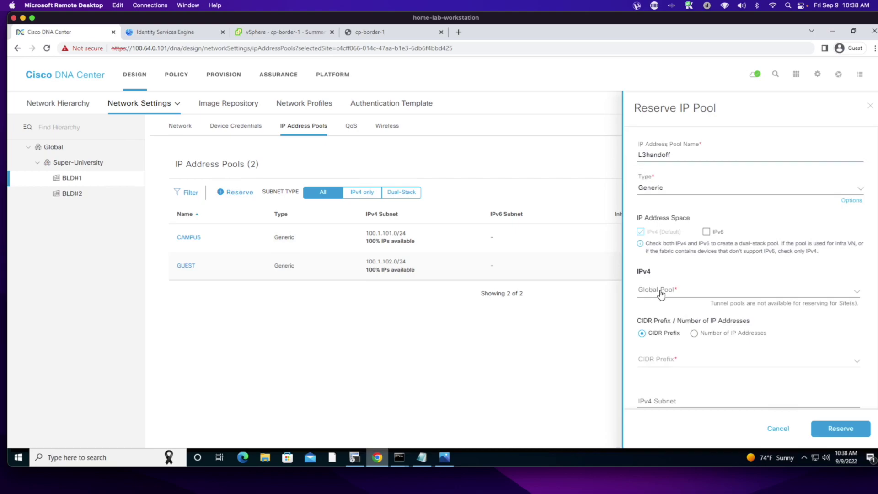
pyautogui.click(670, 338)
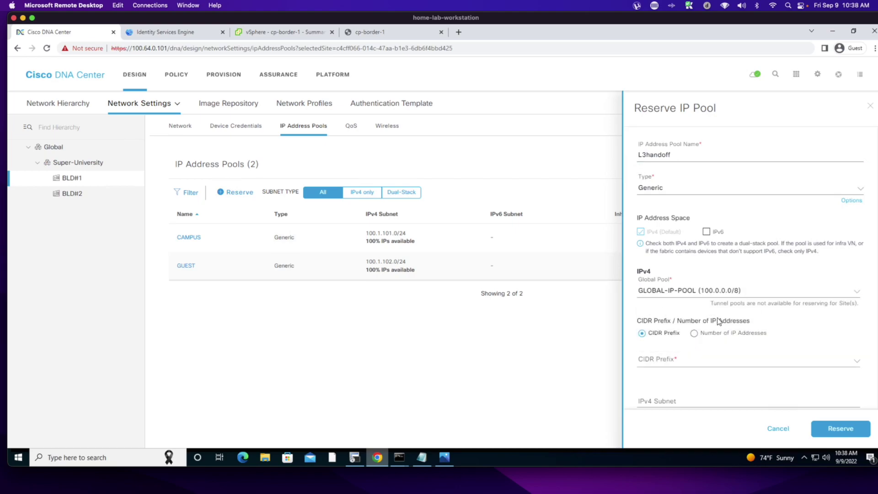
pyautogui.scroll(-3, 739, 323)
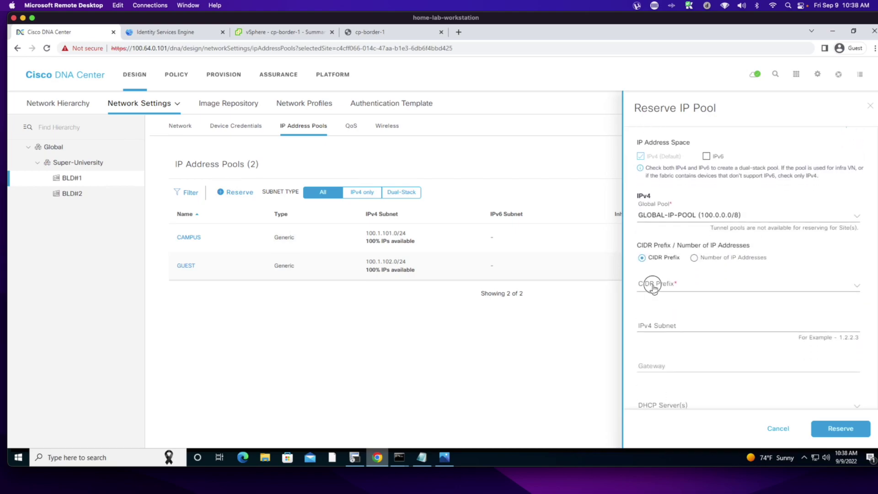
pyautogui.click(653, 284)
pyautogui.write('/24')
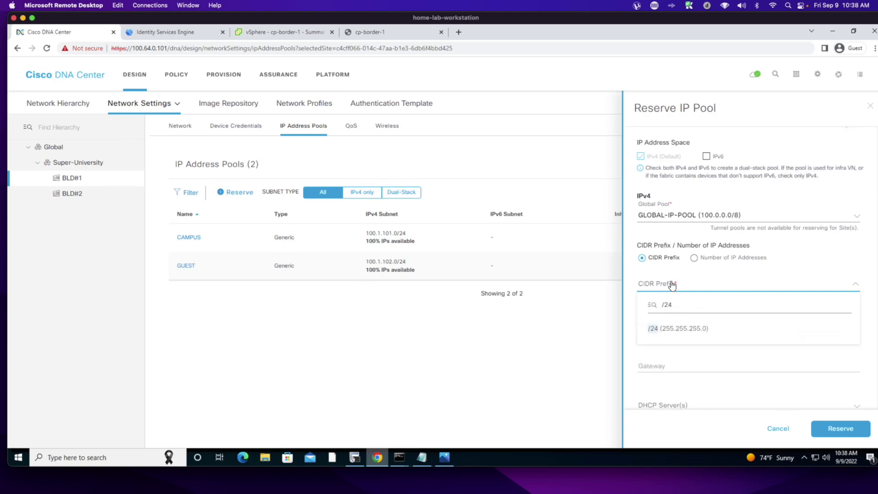
pyautogui.click(674, 338)
# - Enter subnet 100.1.103.0 and gateway 100.1.103.1, then reserve the pool
pyautogui.click(666, 326)
pyautogui.write('100.1.')
pyautogui.write('103.0')
pyautogui.press('Tab')
pyautogui.write('10')
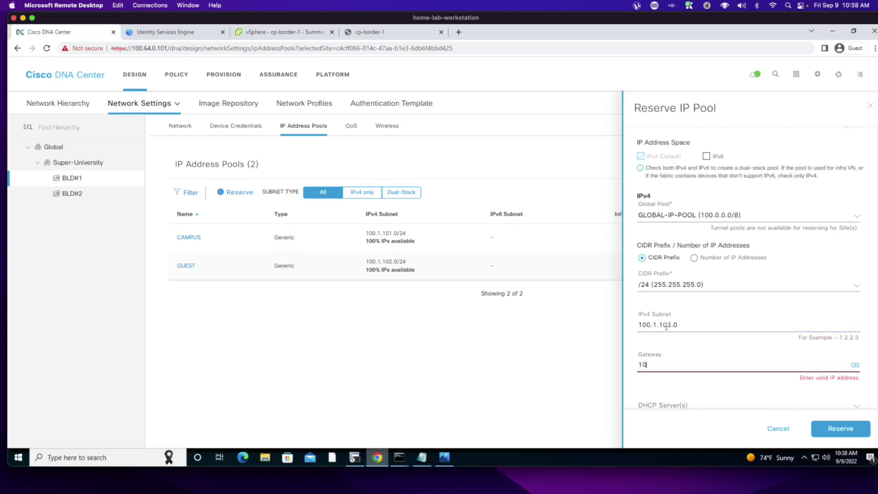
pyautogui.write('0.1.103.1')
pyautogui.scroll(-4, 722, 357)
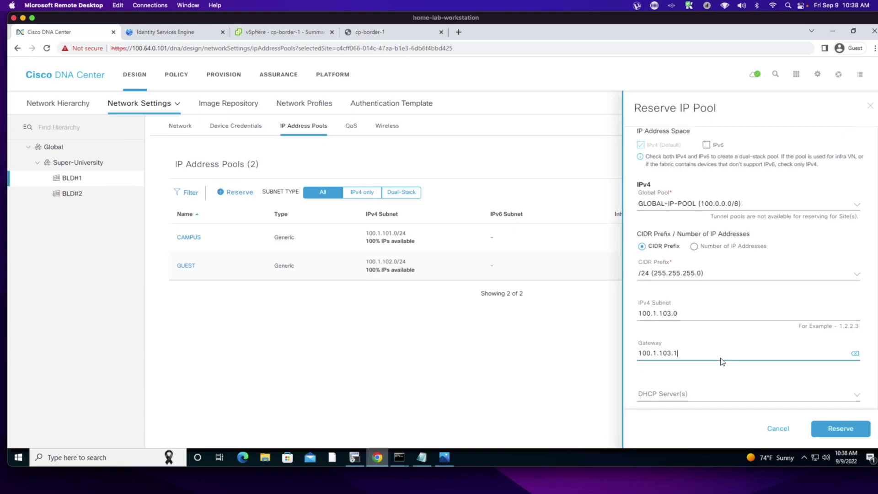
pyautogui.click(839, 430)
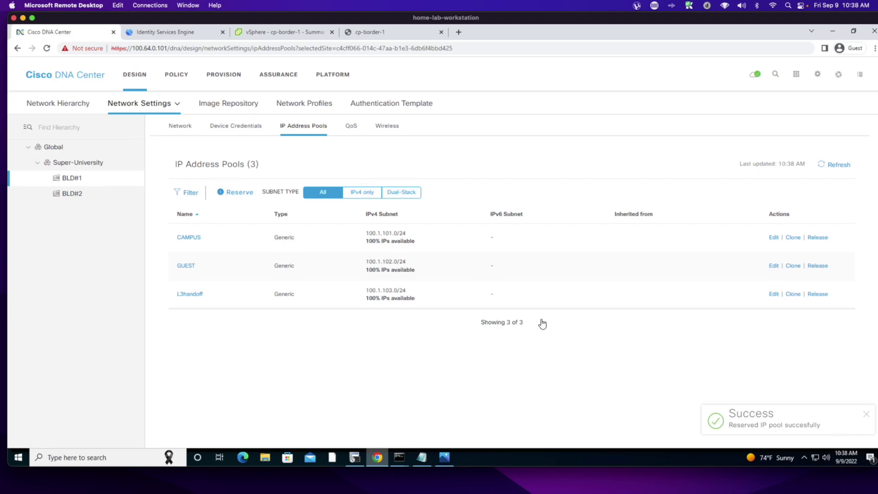
# - Start a new reservation named IOT from GLOBAL-IP-POOL with a /24 prefix
pyautogui.click(225, 193)
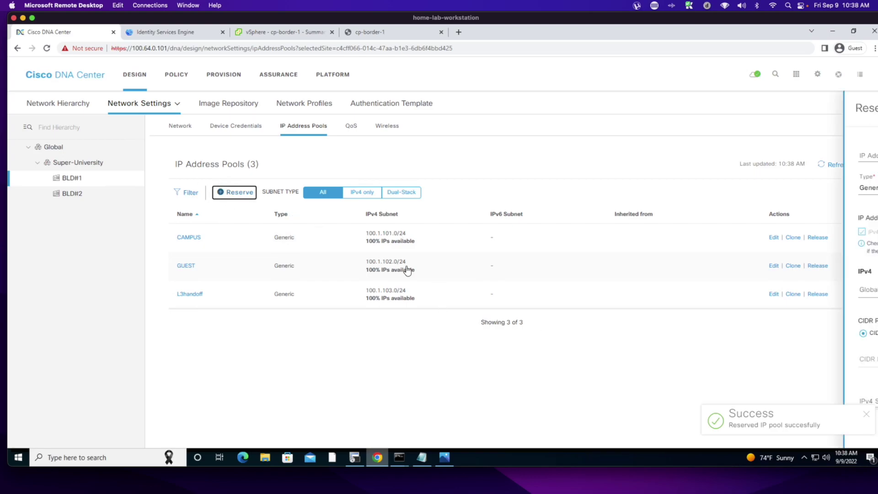
pyautogui.click(673, 155)
pyautogui.write('IOT')
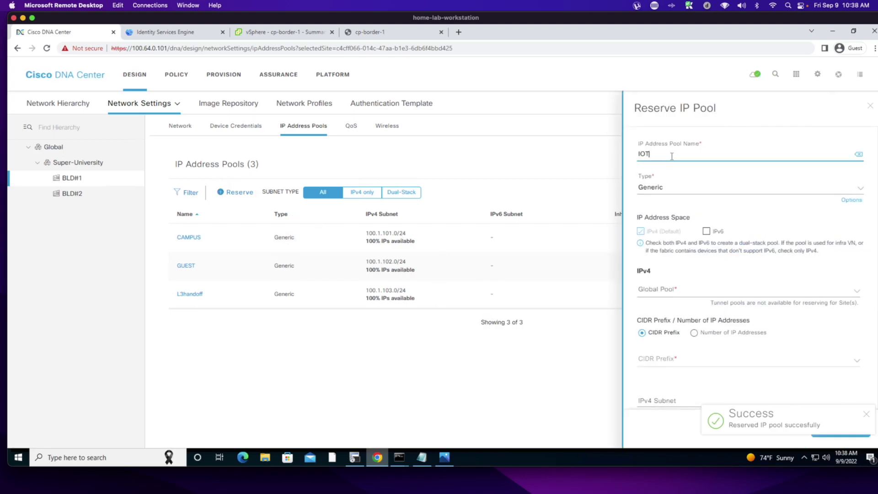
pyautogui.click(657, 290)
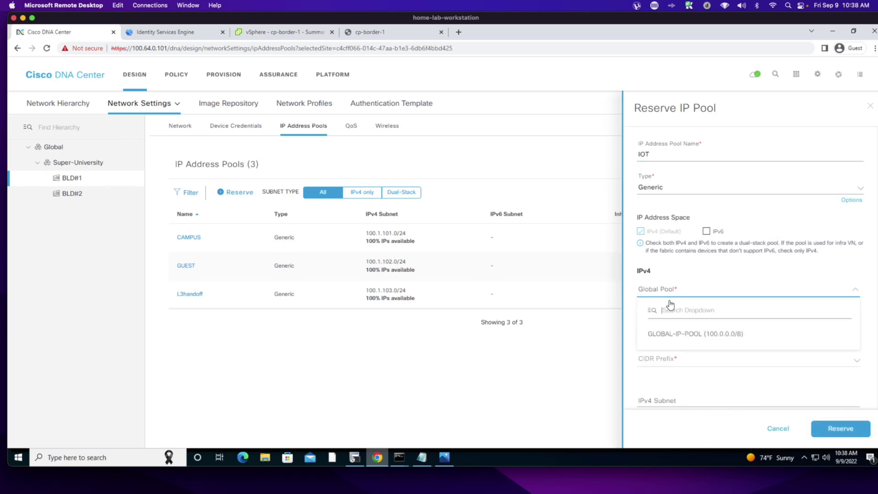
pyautogui.click(667, 338)
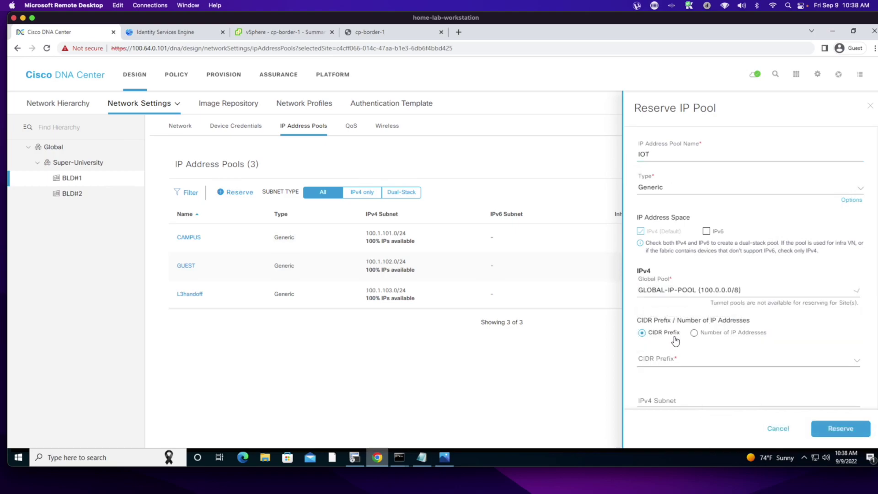
pyautogui.click(661, 360)
pyautogui.write('24')
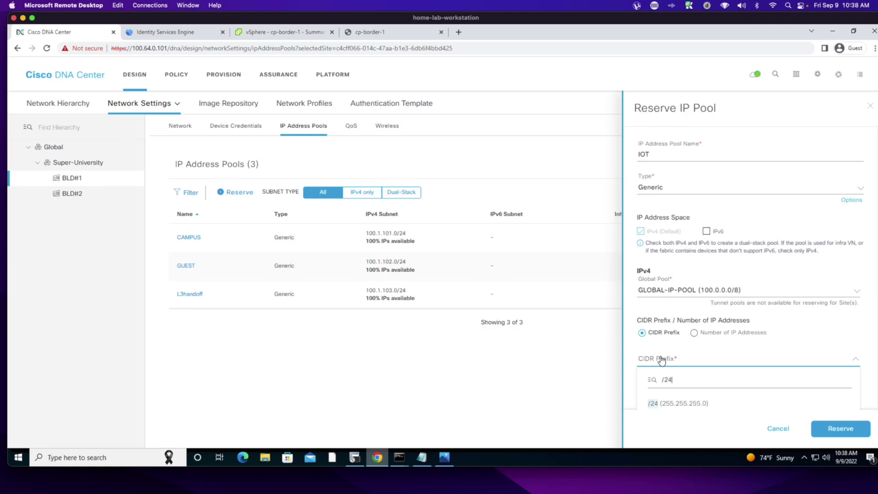
pyautogui.click(703, 398)
# - Enter subnet 100.1.104.0, gateway 100.1.104.1, DHCP and DNS 99.99.99.99, and reserve the pool
pyautogui.scroll(-3, 702, 397)
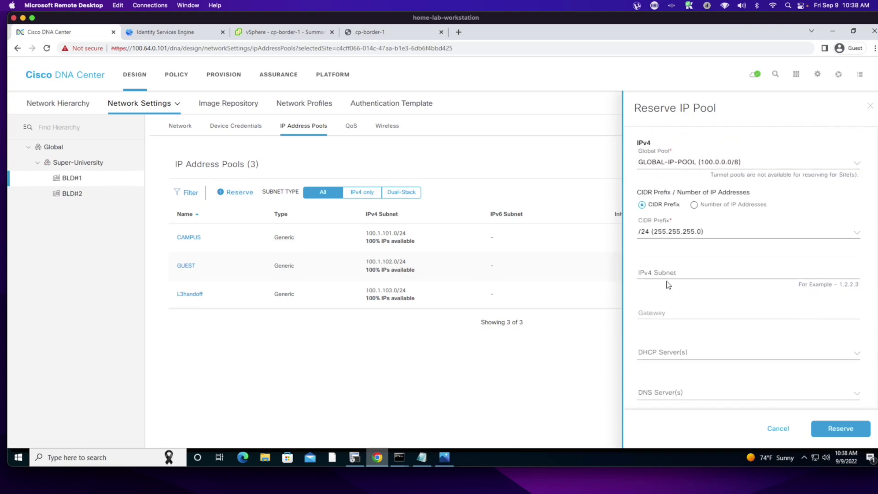
pyautogui.click(662, 271)
pyautogui.write('100')
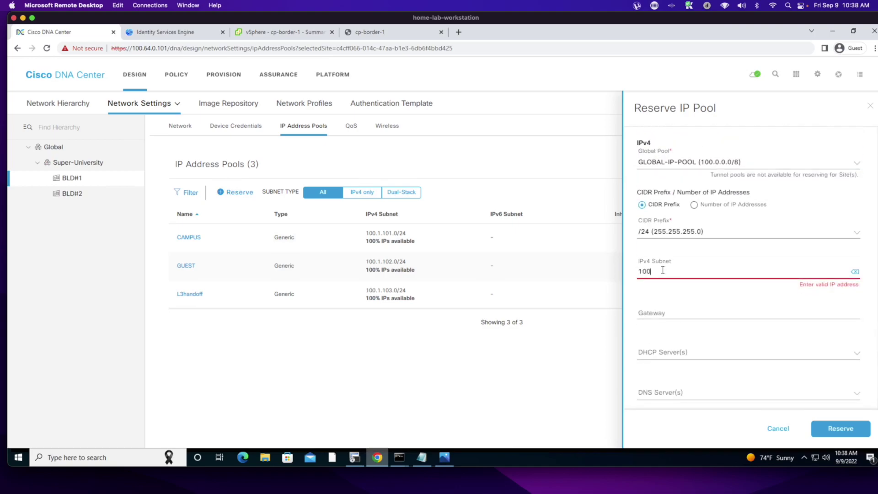
pyautogui.write('.1.104.0')
pyautogui.press('Tab')
pyautogui.write('100.1.104.1')
pyautogui.press('Tab')
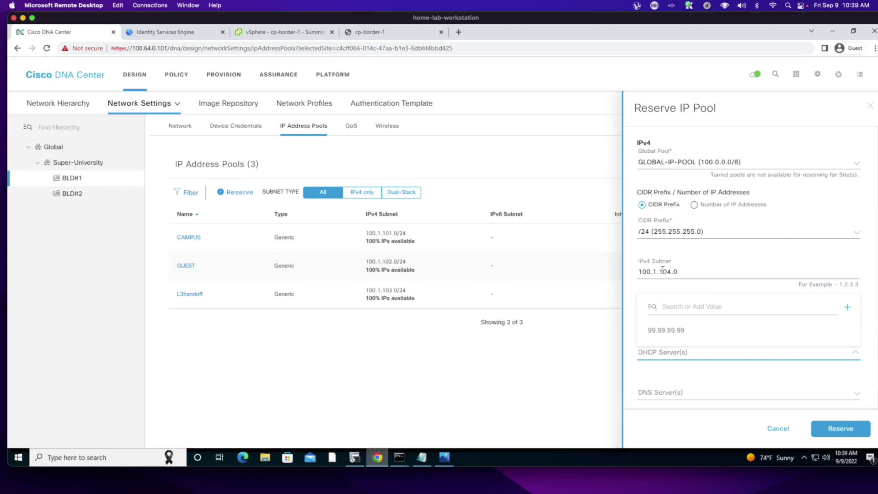
pyautogui.click(666, 330)
pyautogui.click(672, 393)
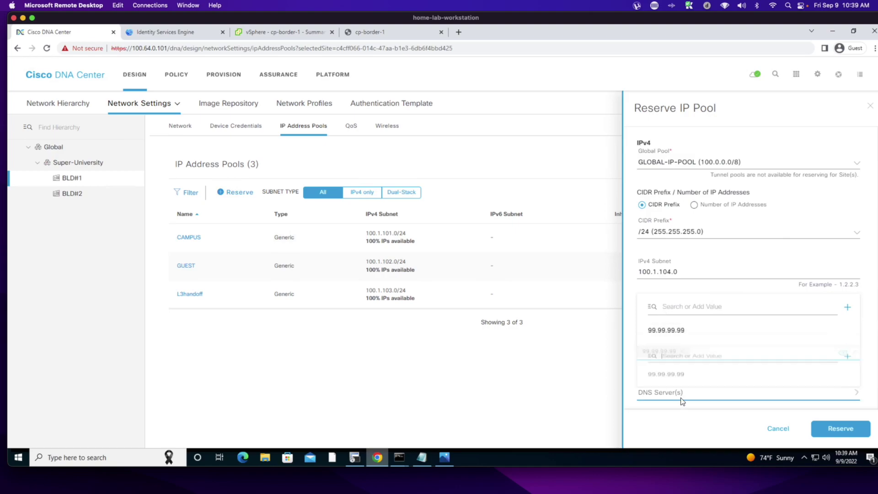
pyautogui.click(668, 372)
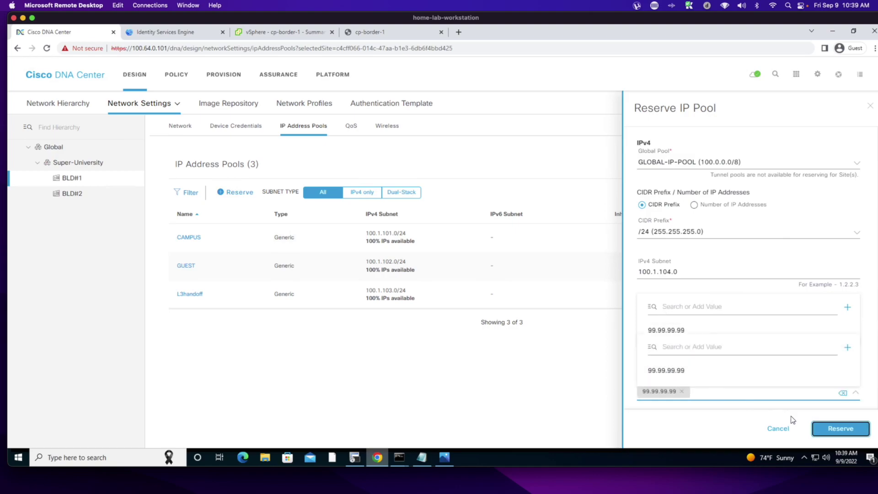
pyautogui.click(840, 435)
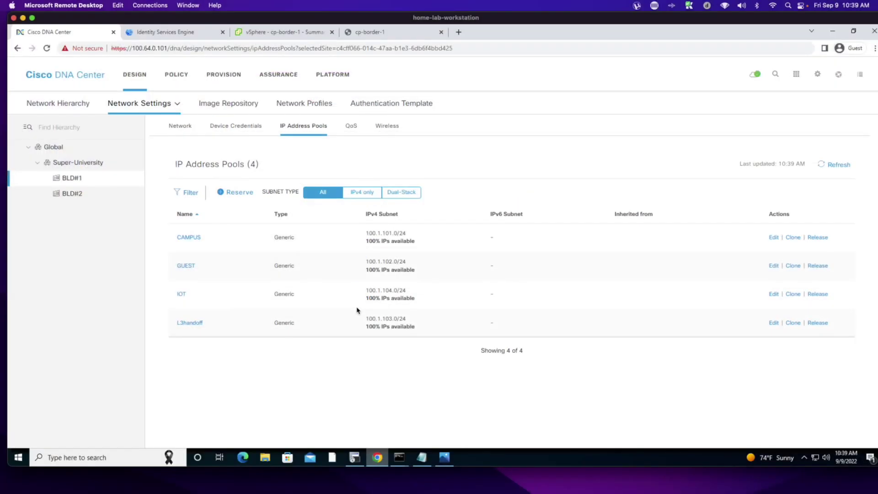
# - From Provision, open Discovery from the Tools menu and start a new discovery
pyautogui.click(387, 119)
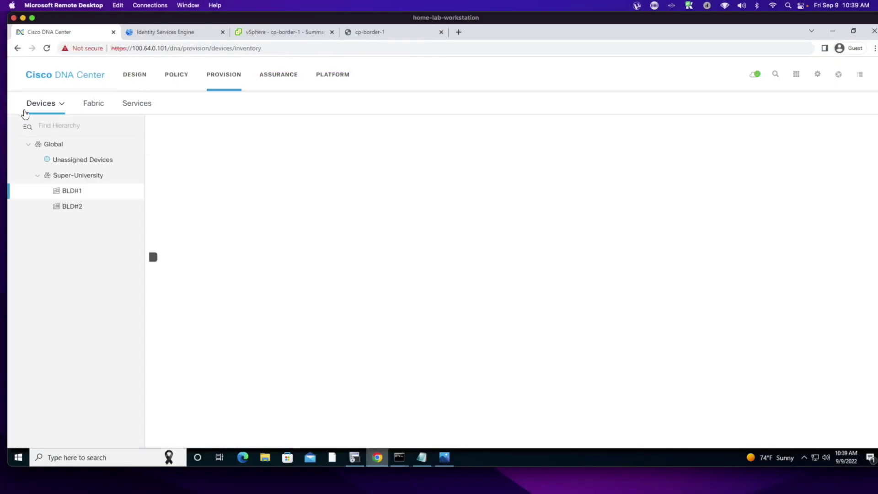
pyautogui.click(41, 104)
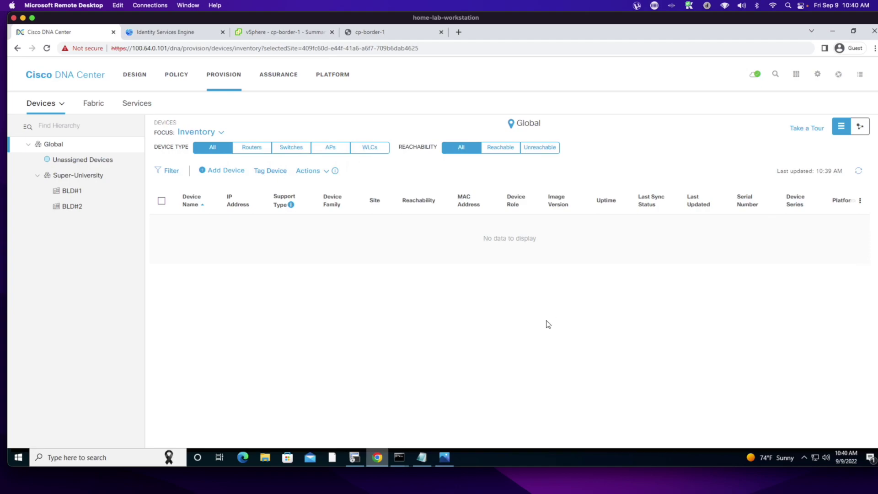
pyautogui.click(797, 74)
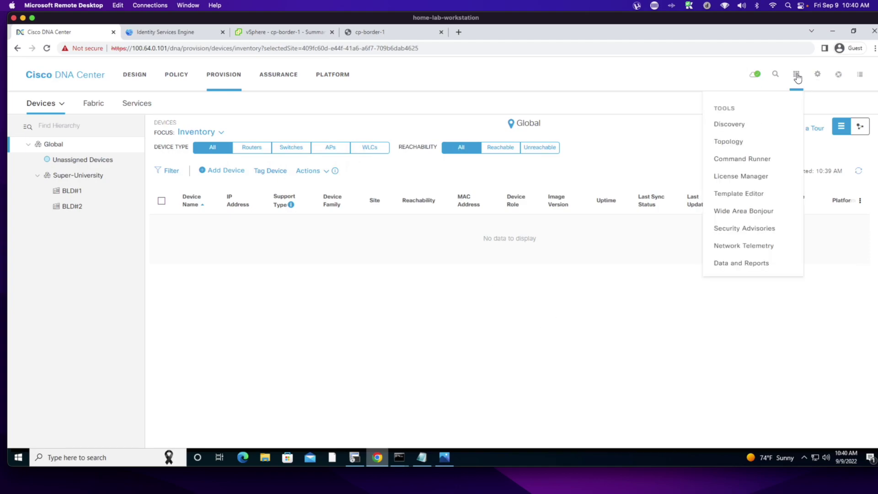
pyautogui.click(736, 159)
pyautogui.click(725, 126)
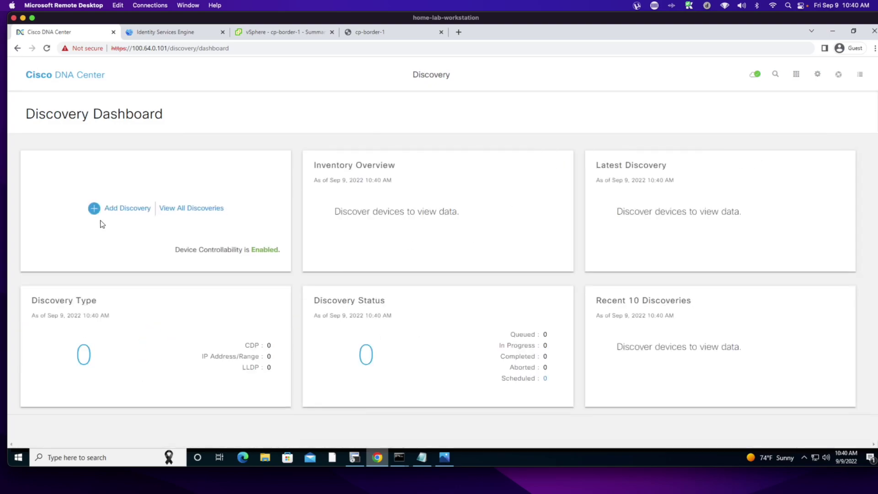
pyautogui.click(97, 212)
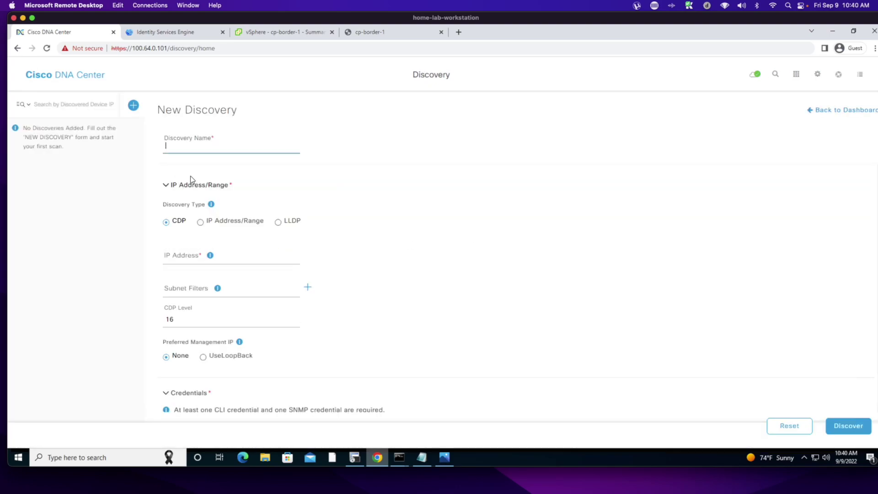
# - Name the discovery IOSXE-DISCOVERY, scanning range 100.124.0.11 to 100.124.0.12, preferring loopback IPs
pyautogui.click(187, 147)
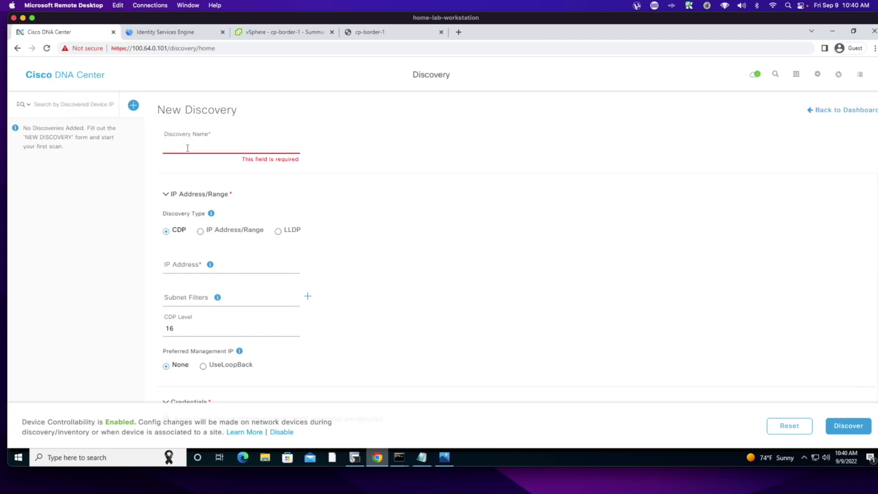
pyautogui.write('IOSXE-DIS')
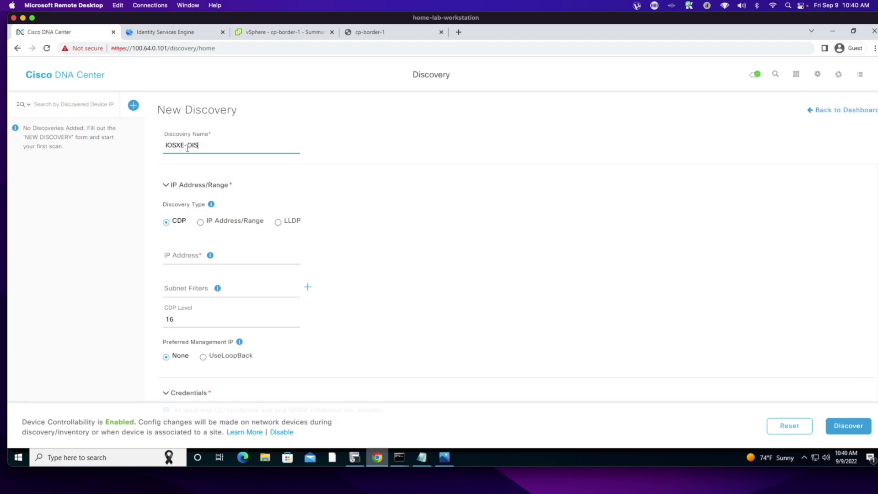
pyautogui.write('COVERY')
pyautogui.click(200, 222)
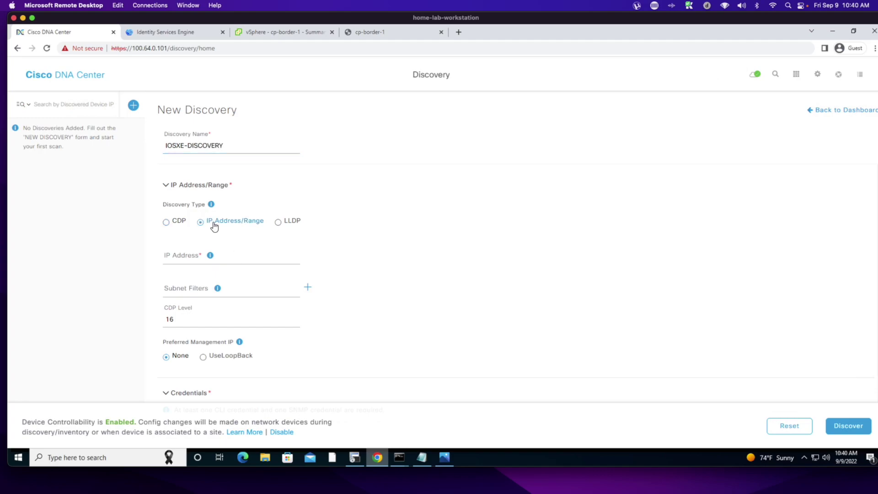
pyautogui.click(215, 254)
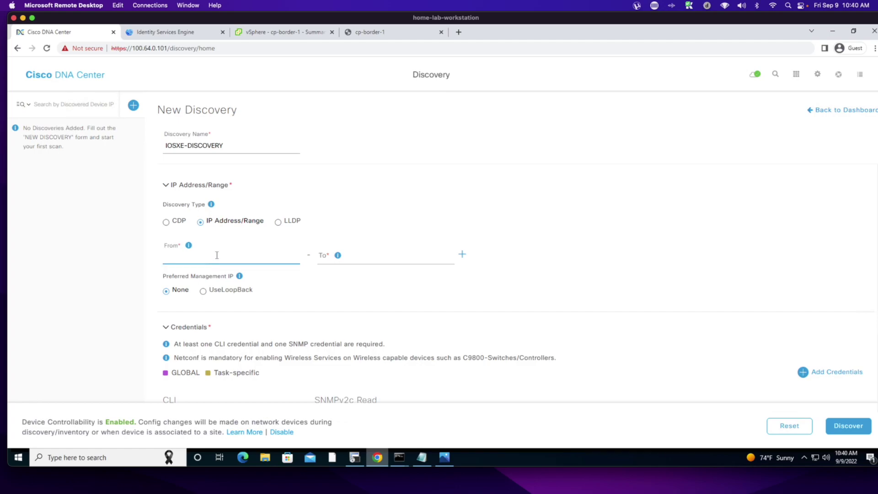
pyautogui.write('100.124.0.11')
pyautogui.press('Tab')
pyautogui.write('100.124.0.1')
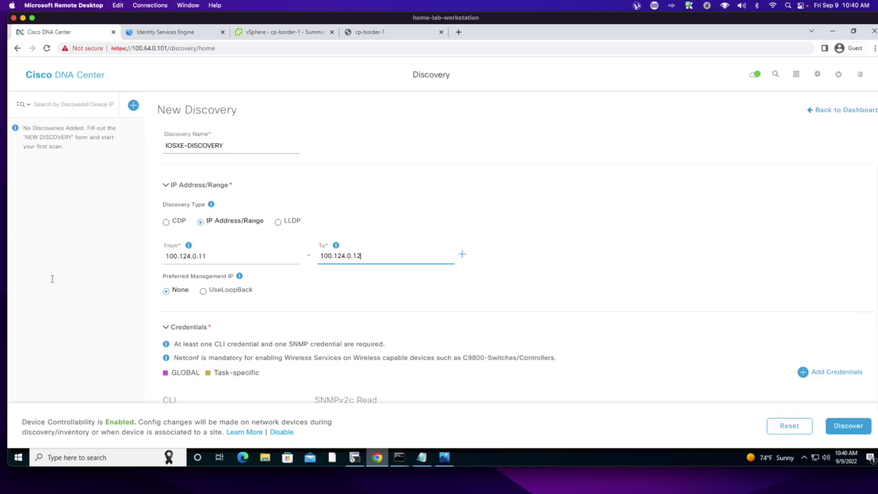
pyautogui.click(203, 291)
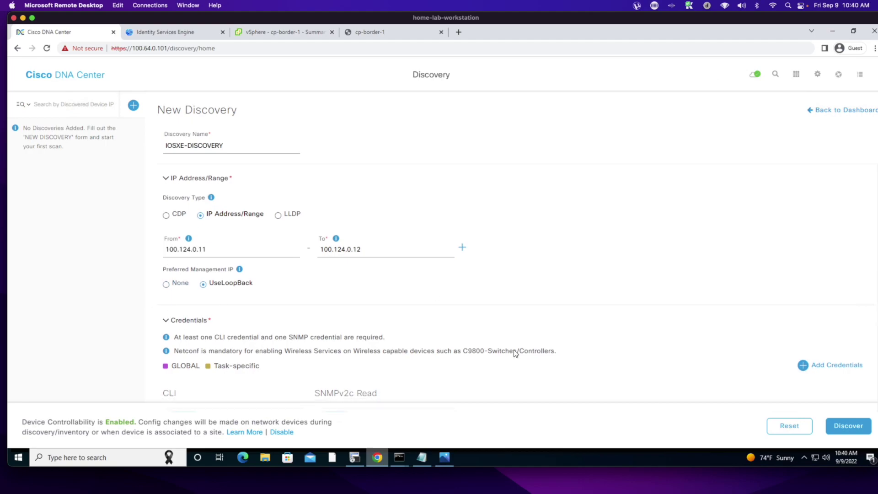
# - Review the enabled credentials: IOSXE-DEVICES CLI, ro read and rw write
pyautogui.scroll(-1, 673, 306)
pyautogui.scroll(-2, 673, 306)
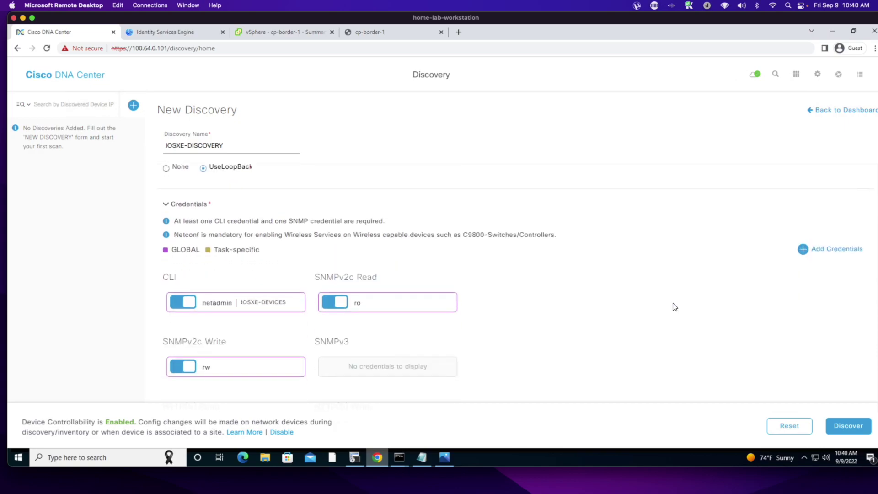
pyautogui.scroll(-3, 588, 298)
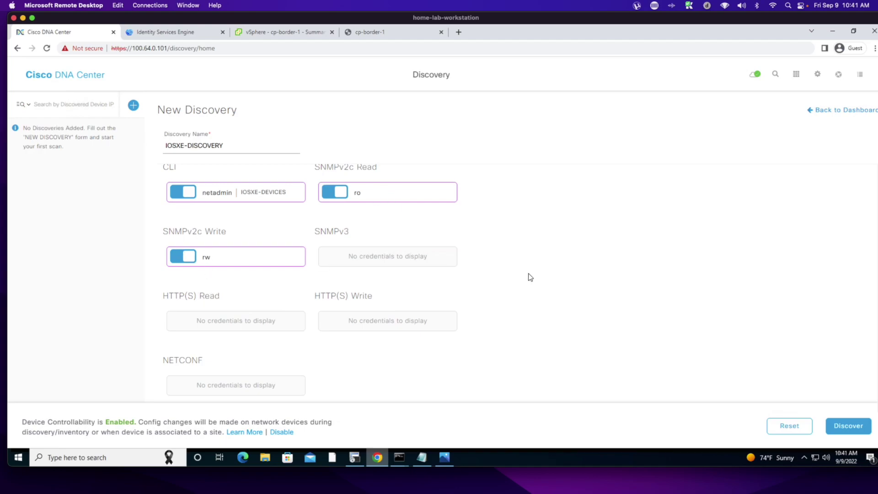
pyautogui.scroll(1, 526, 277)
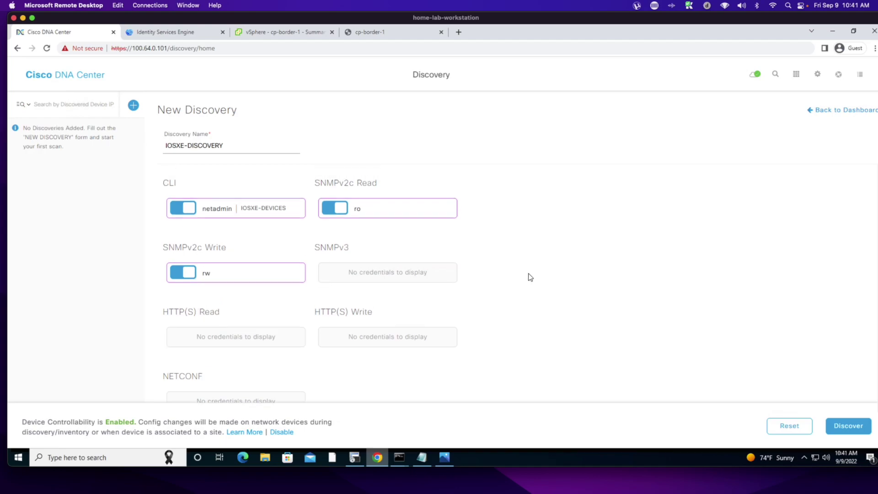
# - Run IOSXE-DISCOVERY now and close the inventory info banner
pyautogui.click(847, 426)
pyautogui.click(773, 180)
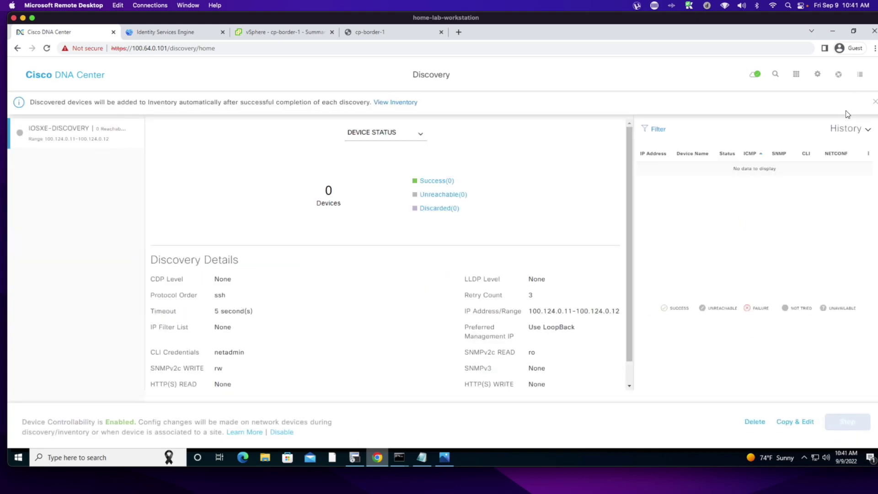
pyautogui.click(874, 102)
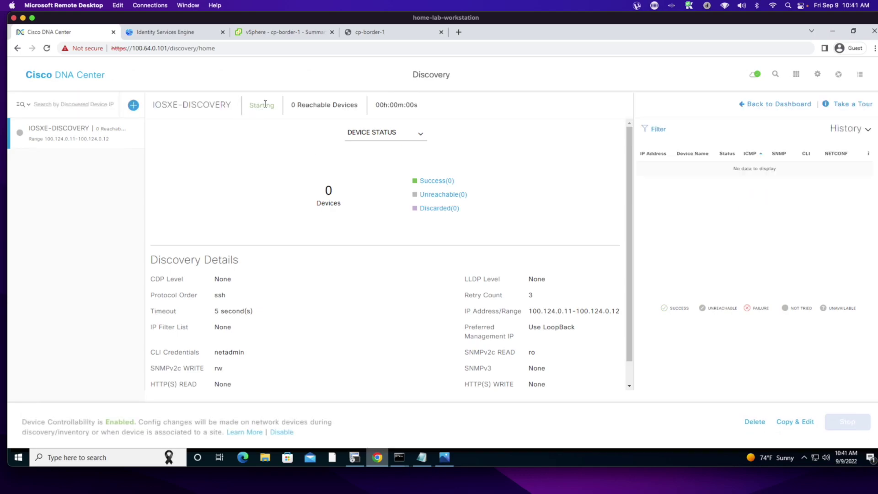
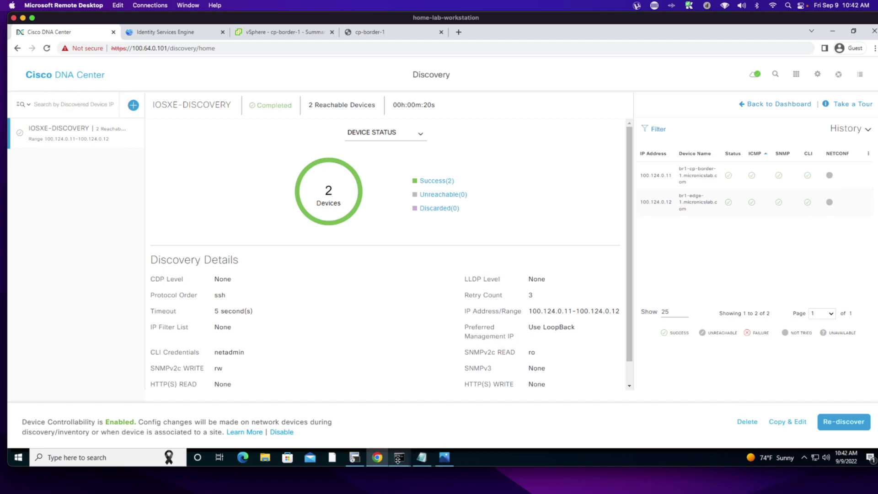
# - Bring the br1-edge-1 serial console (Serial-COM3) in SecureCRT to the front
pyautogui.click(355, 458)
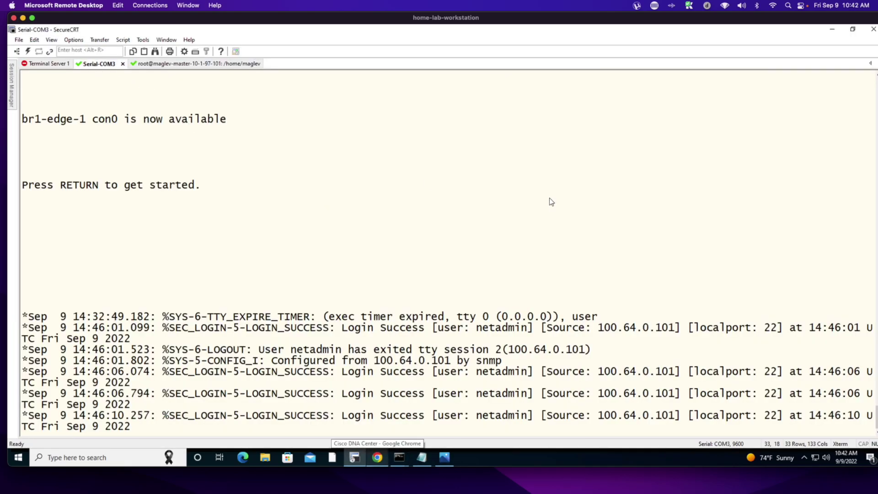
# - Enter privileged mode on br1-edge-1 with the enable password, then enter and leave config mode
pyautogui.press('Return')
pyautogui.press('Return')
pyautogui.press('Return')
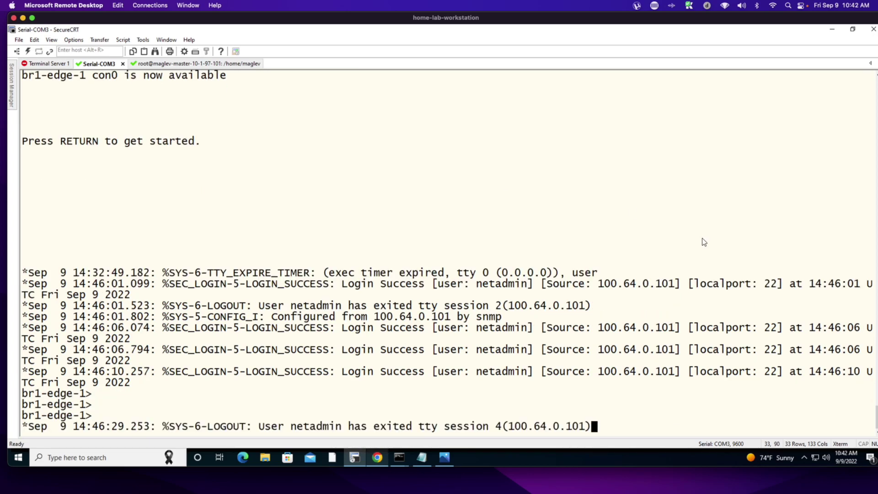
pyautogui.press('Return')
pyautogui.press('Return')
pyautogui.press('Return')
pyautogui.write('en')
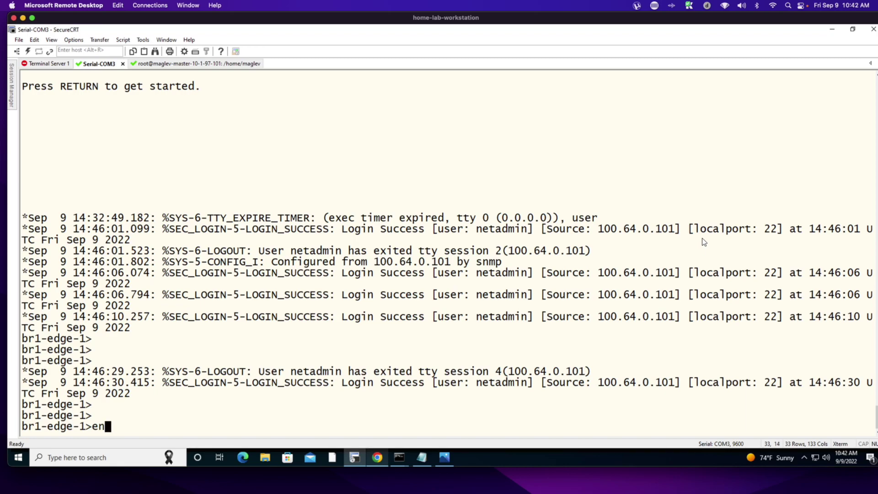
pyautogui.press('Return')
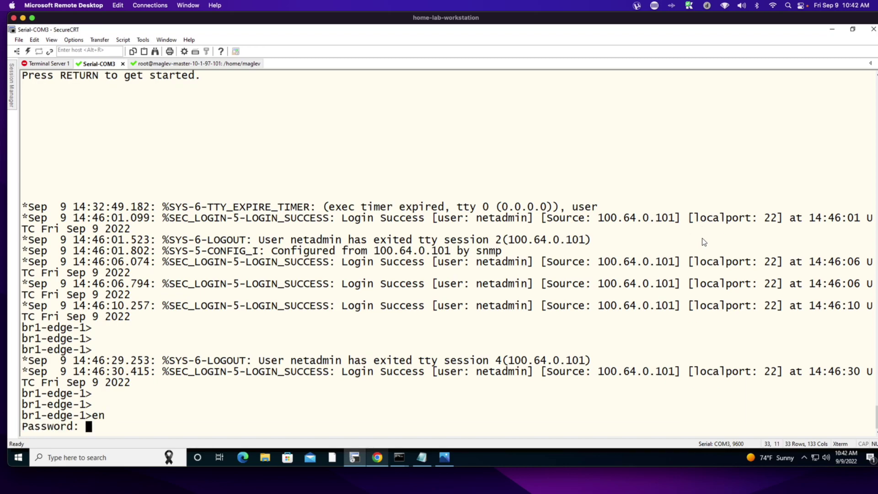
pyautogui.press('Return')
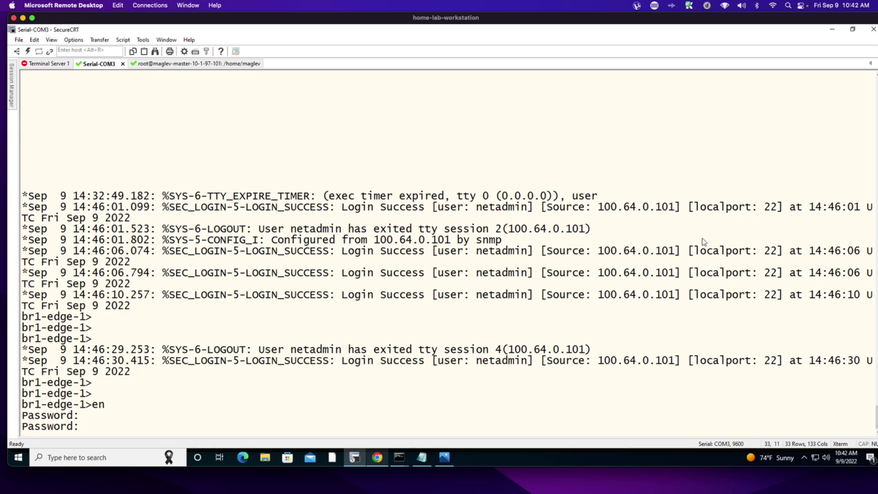
pyautogui.press('Return')
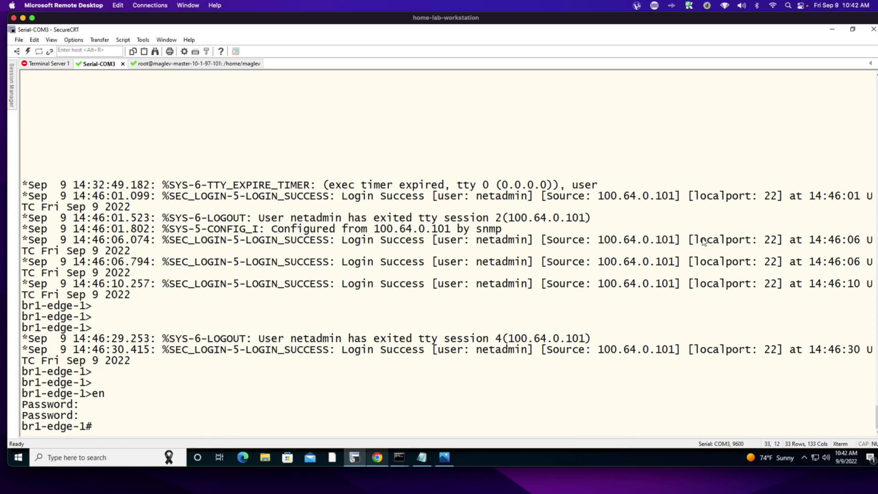
pyautogui.press('Return')
pyautogui.press('Return')
pyautogui.write('conf t')
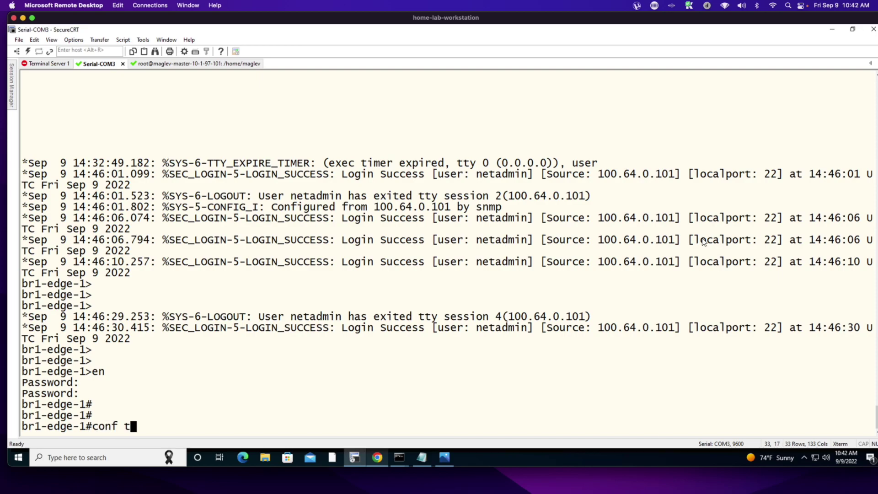
pyautogui.press('Return')
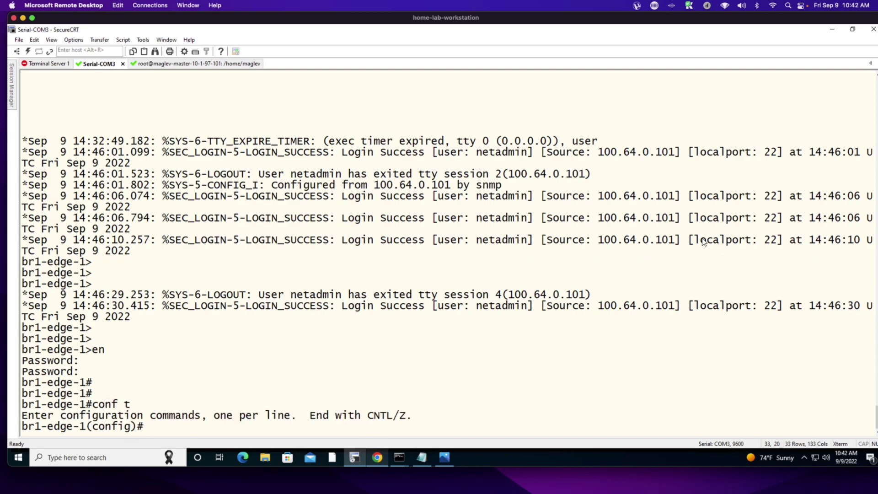
pyautogui.write('exit')
pyautogui.press('Return')
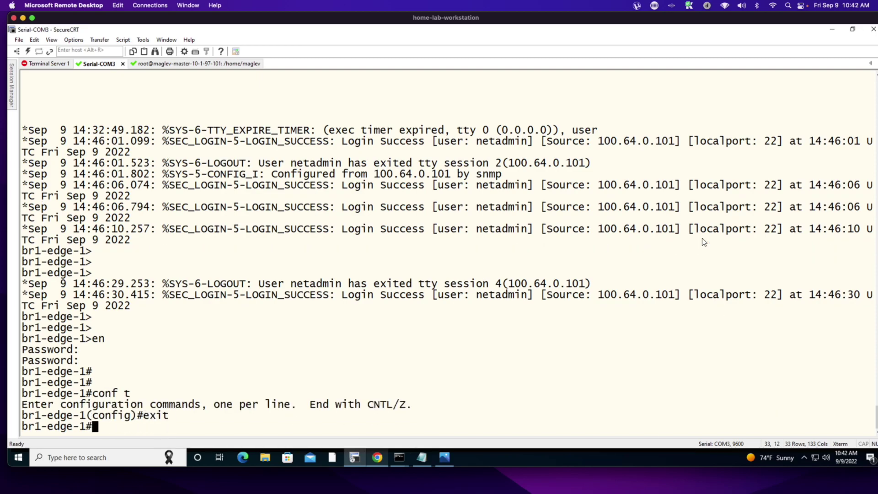
# - Run show license usage and highlight the IP Services and DNA Advantage entries
pyautogui.write('sh')
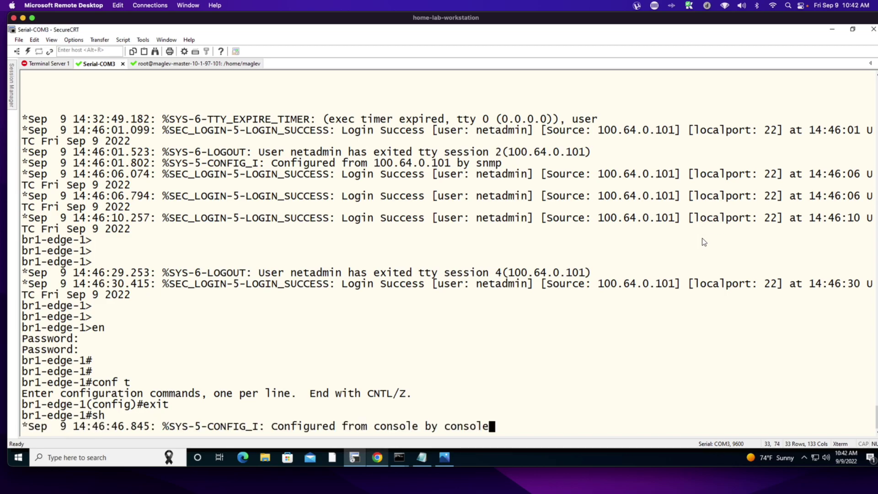
pyautogui.write('ow lice')
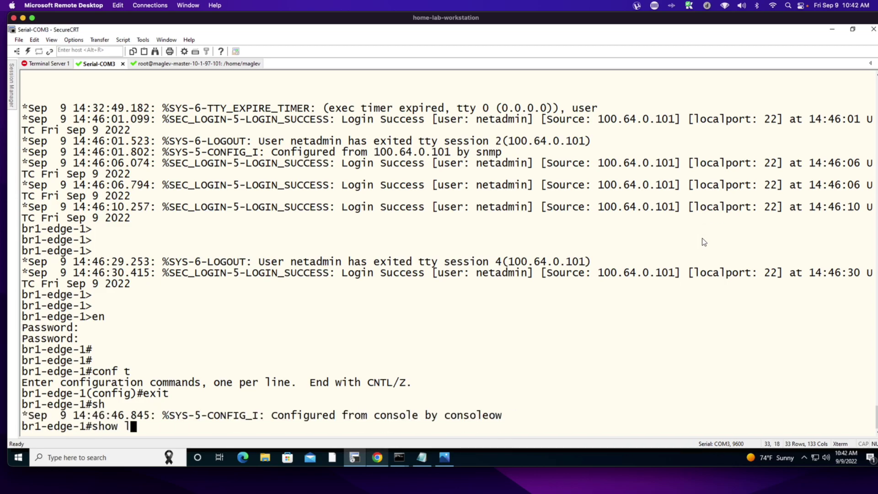
pyautogui.press('Tab')
pyautogui.write('us')
pyautogui.press('Tab')
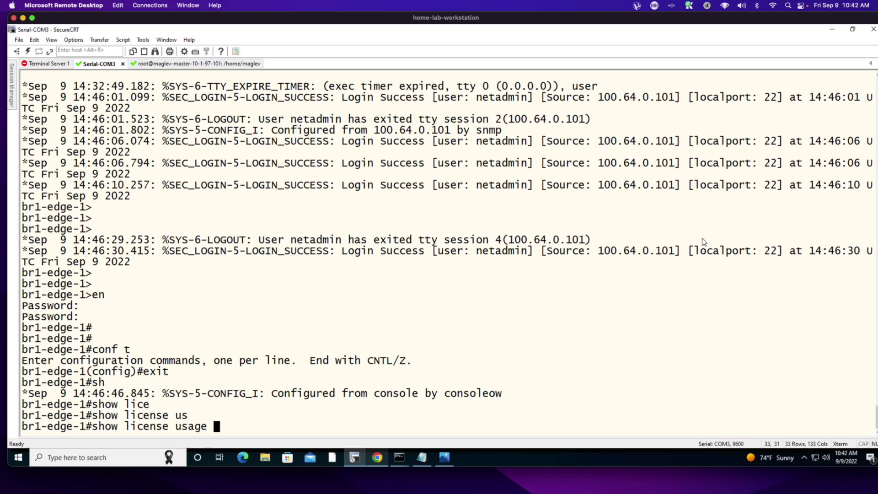
pyautogui.press('Return')
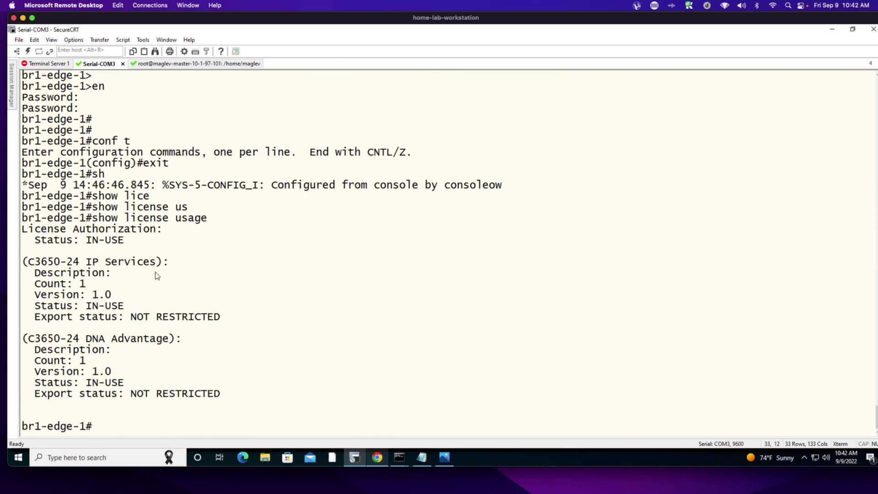
pyautogui.moveTo(42, 268); pyautogui.dragTo(187, 265)
pyautogui.moveTo(54, 340); pyautogui.dragTo(204, 342)
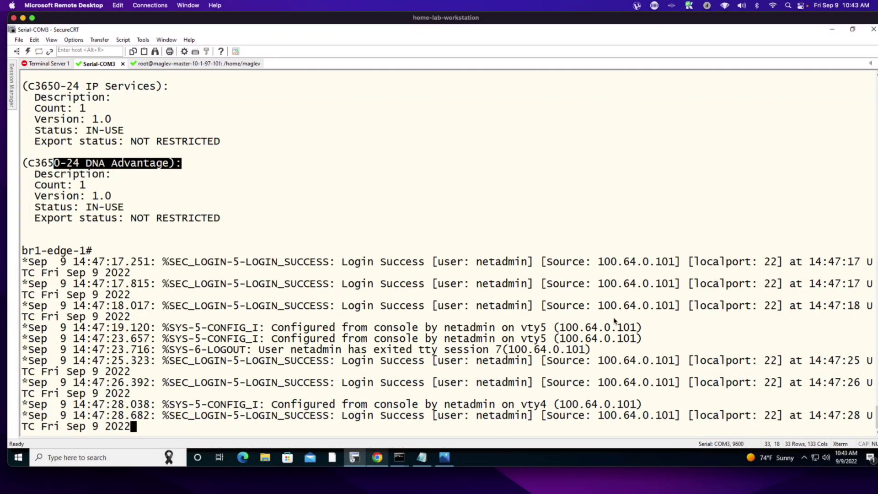
# - Run show version and highlight IOS XE 16.12.07 and the Catalyst L3 Switch platform
pyautogui.press('Return')
pyautogui.press('Return')
pyautogui.press('Return')
pyautogui.write('soh')
pyautogui.press('BackSpace')
pyautogui.press('BackSpace')
pyautogui.press('BackSpace')
pyautogui.press('BackSpace')
pyautogui.write('show versio')
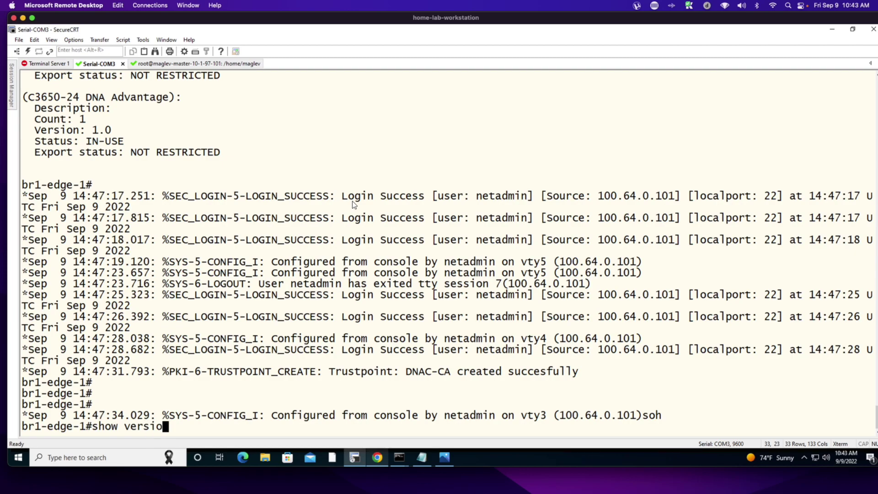
pyautogui.write('n')
pyautogui.press('Return')
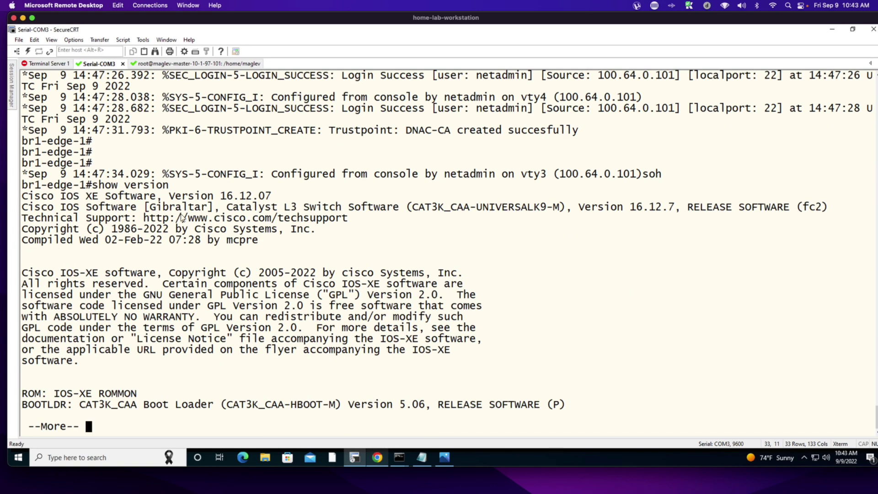
pyautogui.moveTo(221, 195); pyautogui.dragTo(272, 195)
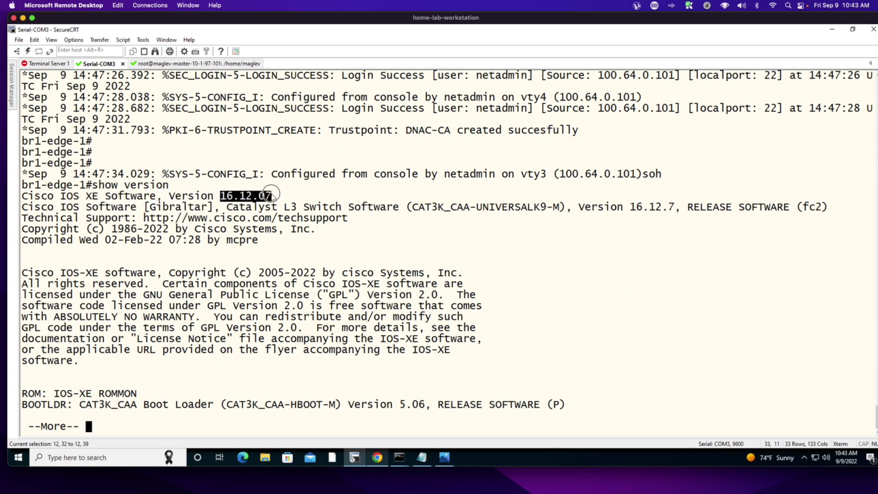
pyautogui.moveTo(146, 206); pyautogui.dragTo(353, 208)
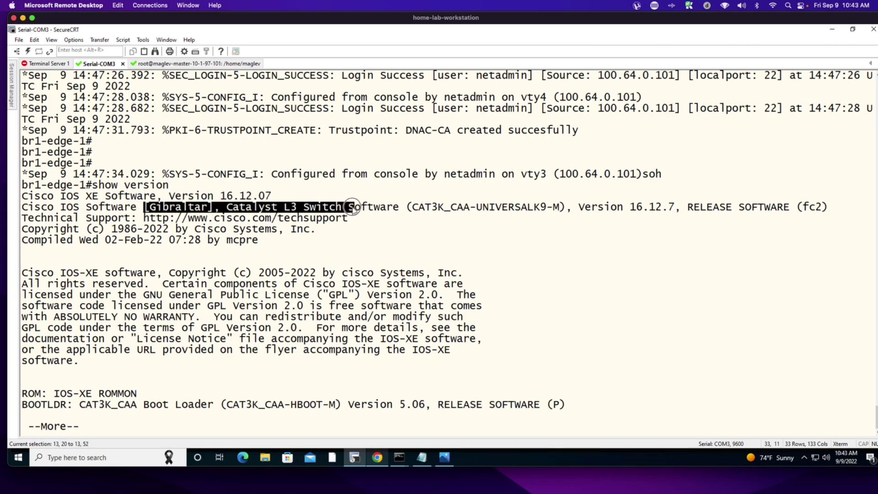
pyautogui.press('q')
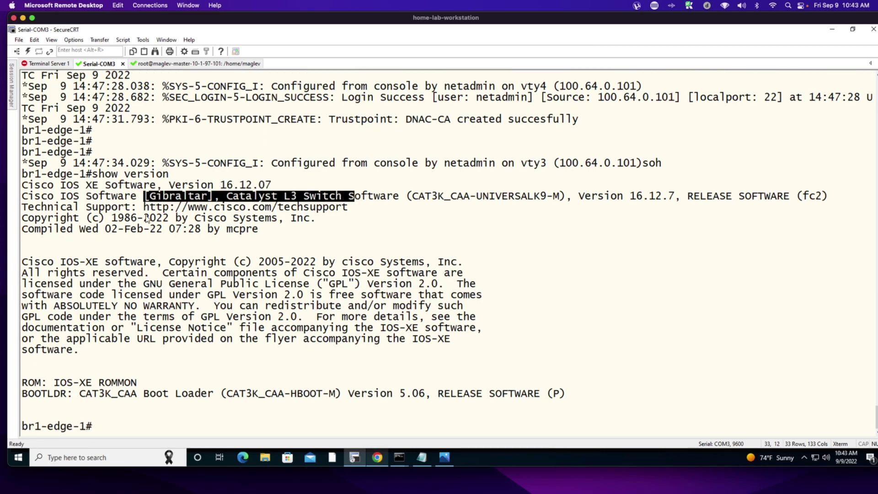
pyautogui.write('show lic')
# - Rerun show license usage and highlight the IP Services and DNA Advantage entries
pyautogui.press('Tab')
pyautogui.write('us')
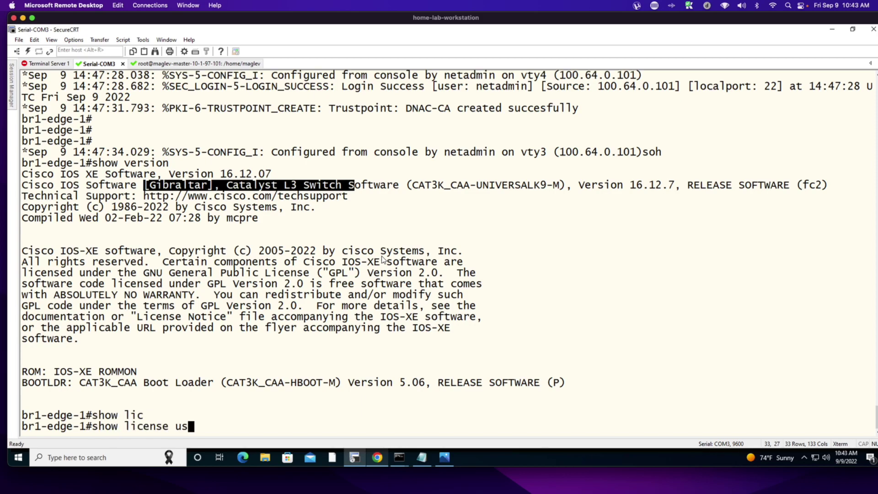
pyautogui.press('Tab')
pyautogui.press('Return')
pyautogui.moveTo(22, 262); pyautogui.dragTo(200, 271)
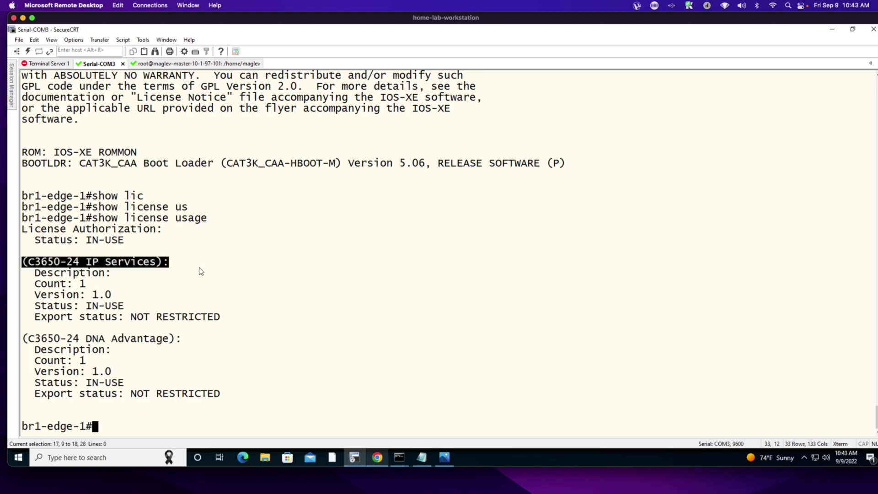
pyautogui.moveTo(60, 339); pyautogui.dragTo(233, 350)
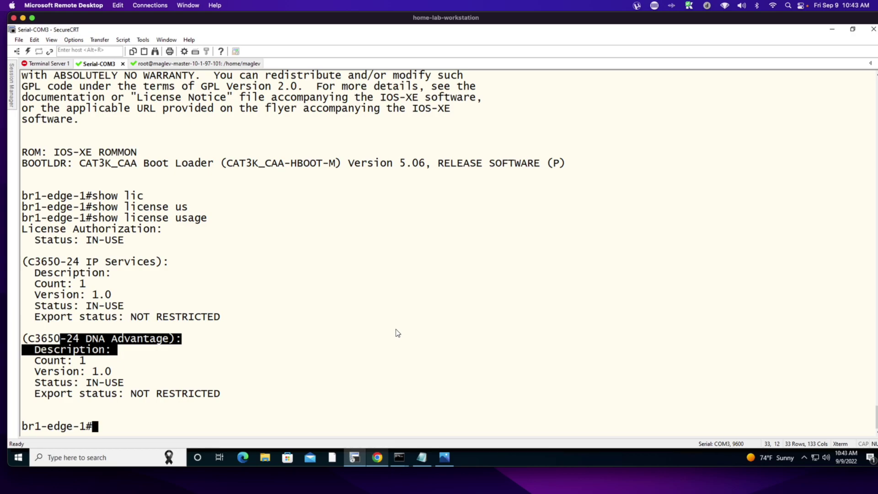
# - In config mode, start 'license boot level' and choose the ipservicesk9 level
pyautogui.write('conf t')
pyautogui.press('Return')
pyautogui.write('lic')
pyautogui.press('Tab')
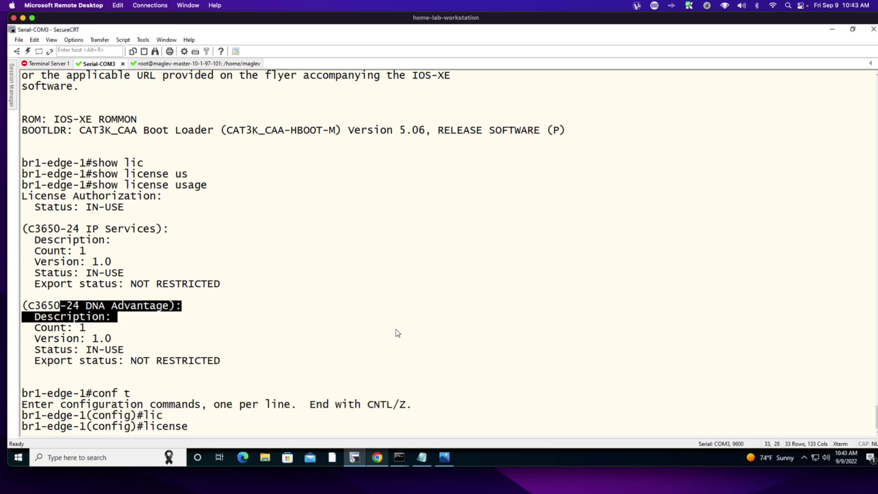
pyautogui.write('b')
pyautogui.press('Tab')
pyautogui.write('l')
pyautogui.press('Tab')
pyautogui.write('?')
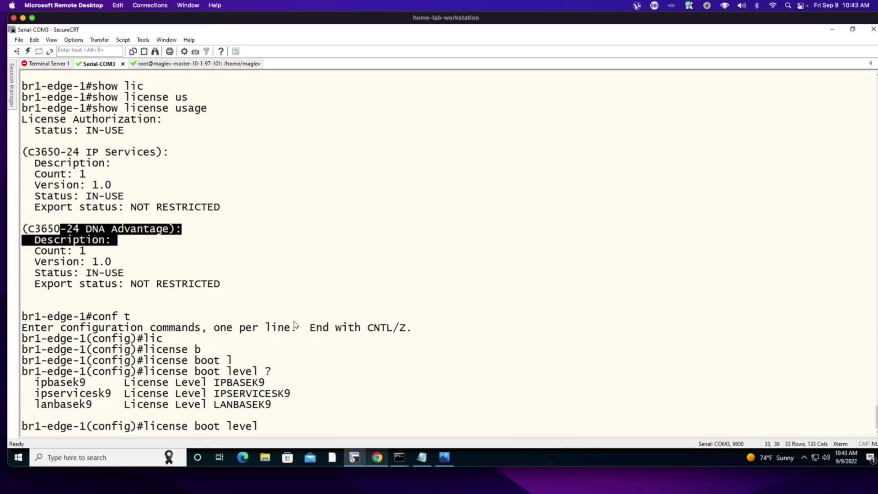
pyautogui.moveTo(36, 396); pyautogui.dragTo(132, 398)
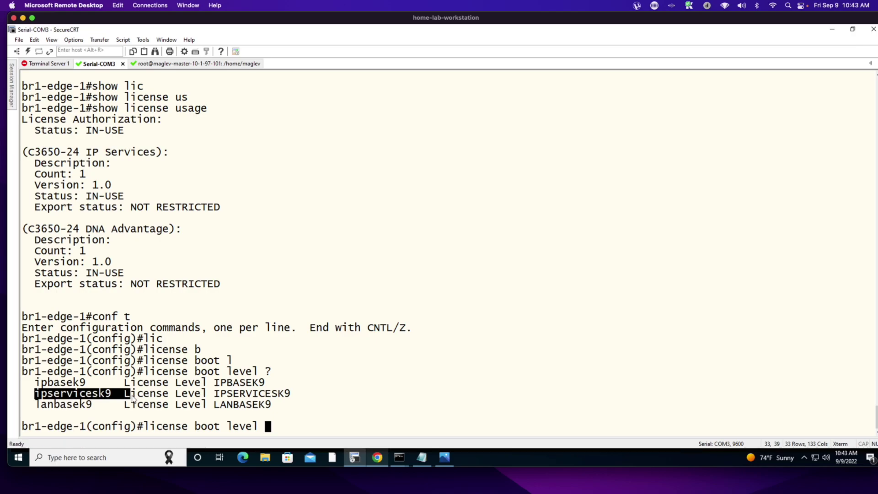
pyautogui.write('ips')
pyautogui.press('Tab')
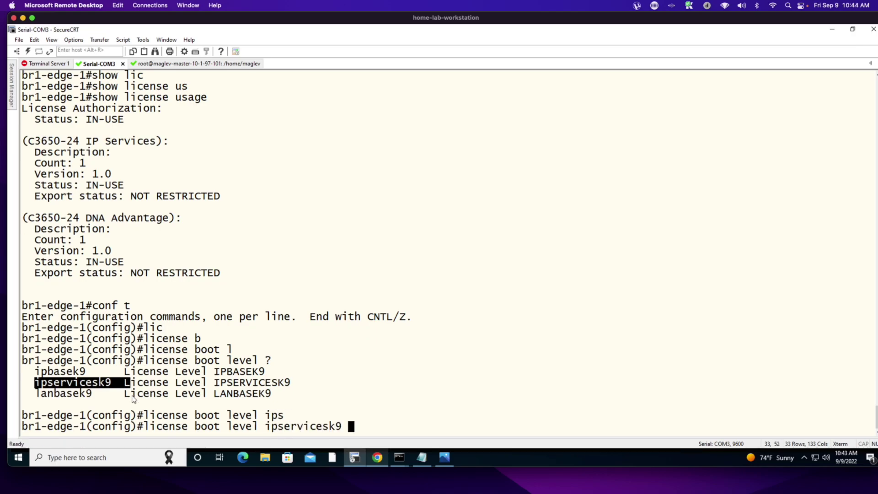
# - Add the dna-advantage add-on, apply it, and note it takes effect on next boot
pyautogui.write('add')
pyautogui.press('Tab')
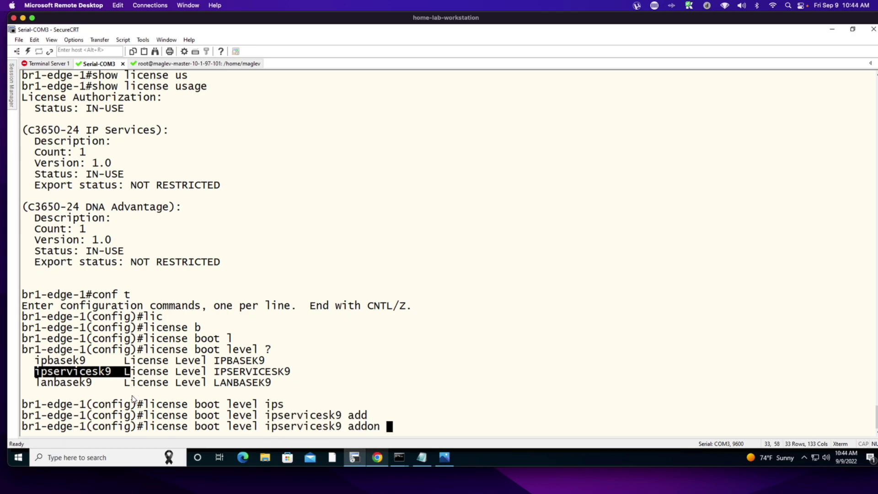
pyautogui.press('Tab')
pyautogui.press('Tab')
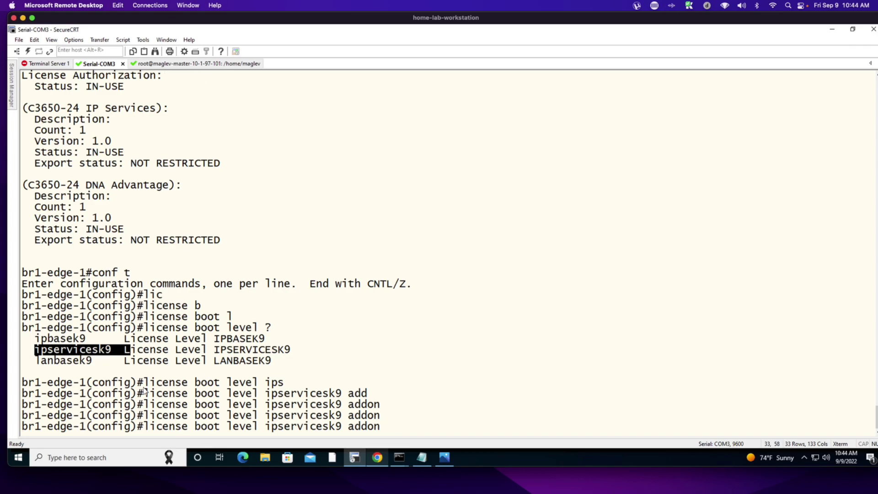
pyautogui.write('?')
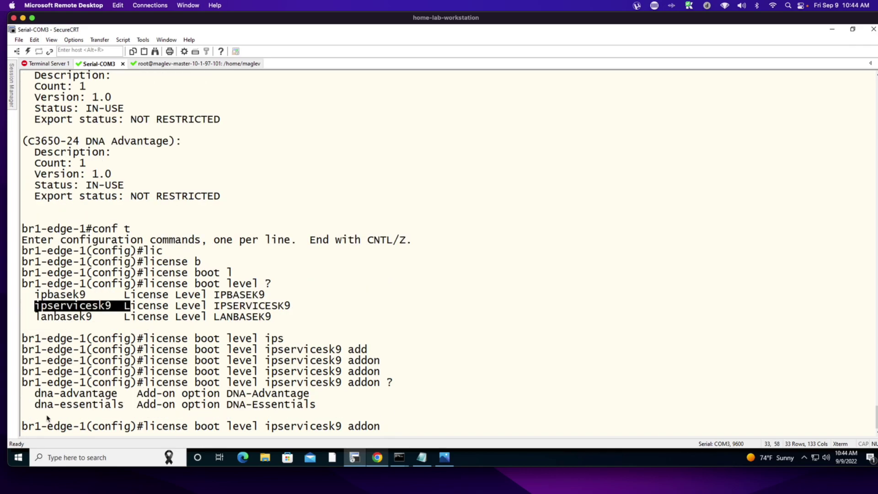
pyautogui.moveTo(35, 393); pyautogui.dragTo(117, 397)
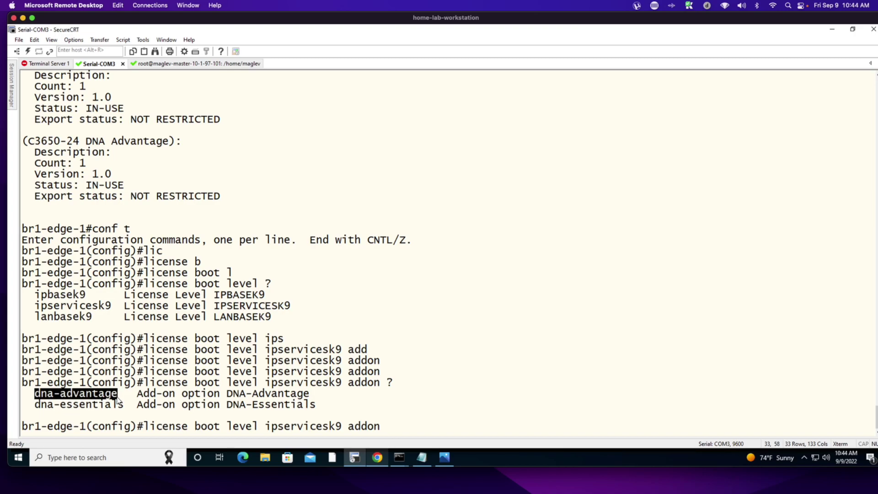
pyautogui.write('dna')
pyautogui.press('Tab')
pyautogui.write('-')
pyautogui.write('ad')
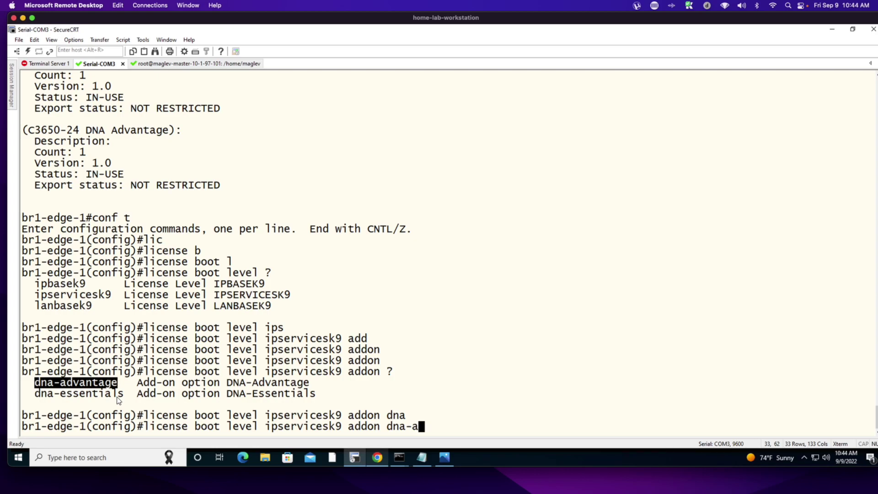
pyautogui.press('Tab')
pyautogui.press('Return')
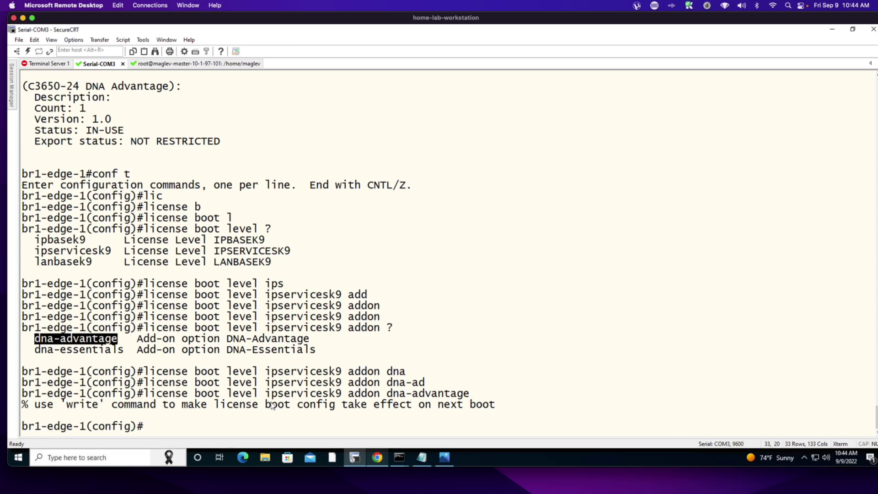
pyautogui.moveTo(211, 404); pyautogui.dragTo(555, 415)
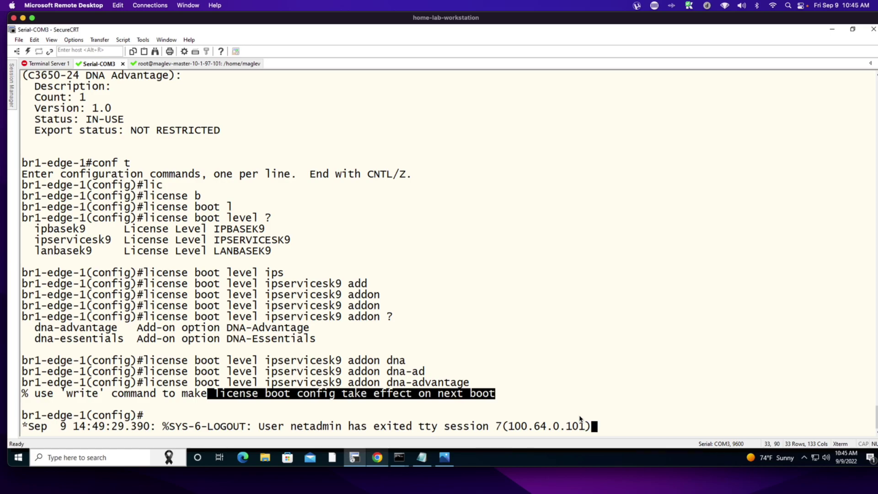
# - Exit configuration mode on br1-edge-1 and scroll back to review the license usage output
pyautogui.press('Return')
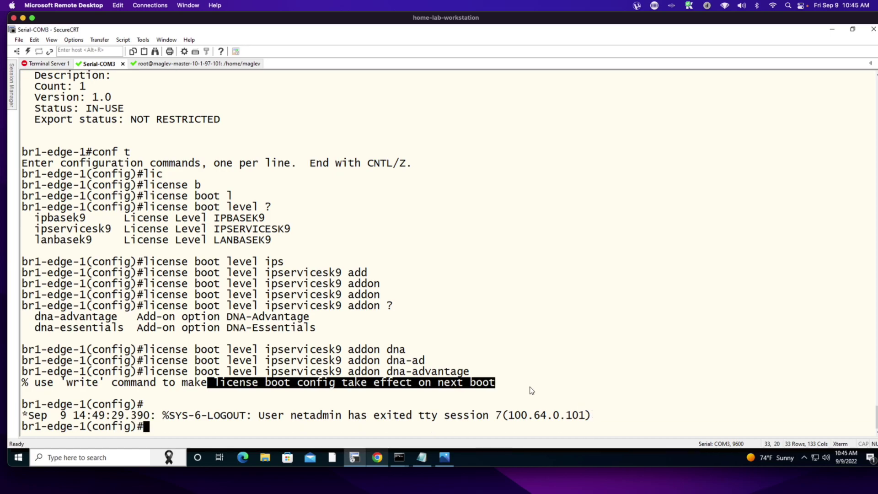
pyautogui.write('exit')
pyautogui.press('Return')
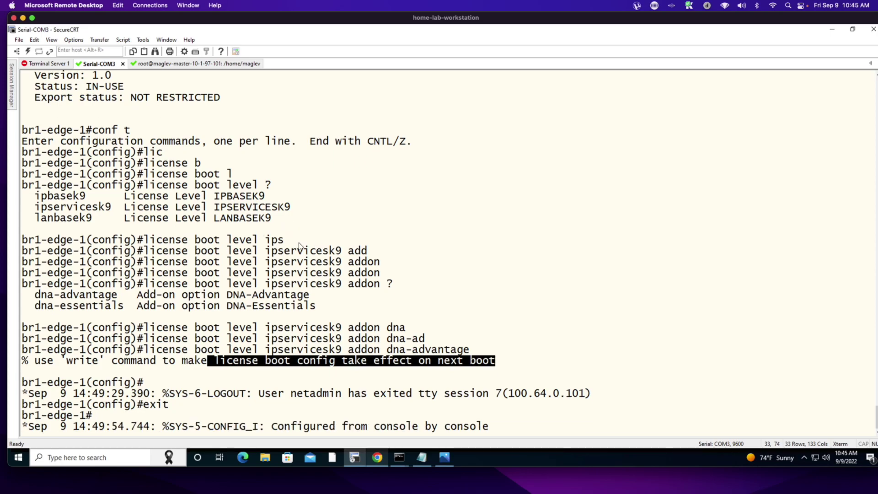
pyautogui.scroll(3, 350, 242)
pyautogui.scroll(6, 179, 202)
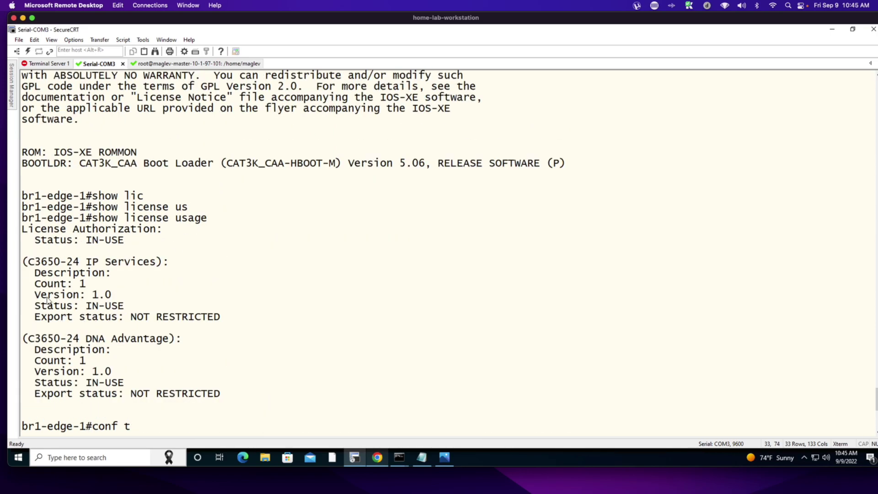
pyautogui.moveTo(49, 262); pyautogui.dragTo(233, 273)
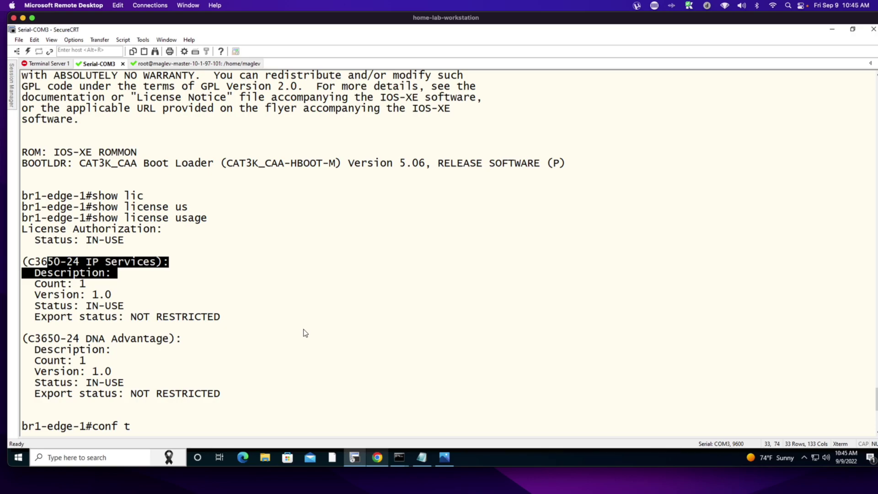
pyautogui.scroll(-7, 305, 333)
pyautogui.moveTo(36, 109); pyautogui.dragTo(117, 120)
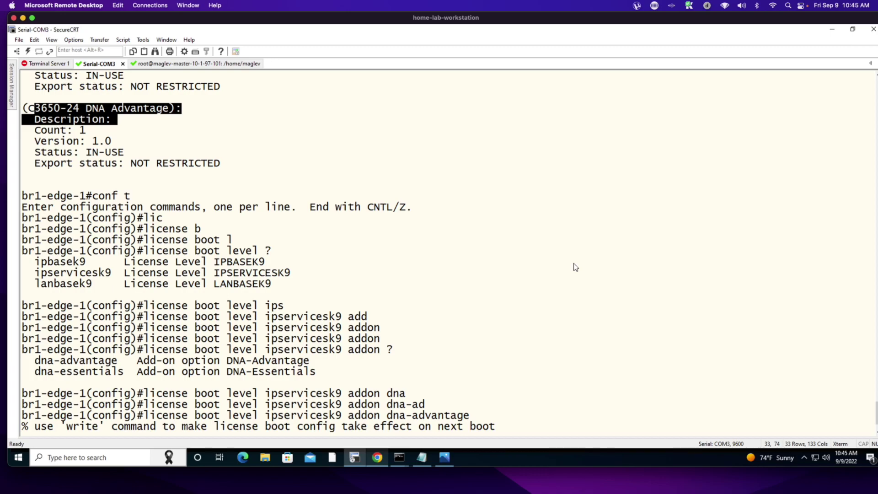
pyautogui.scroll(-2, 576, 267)
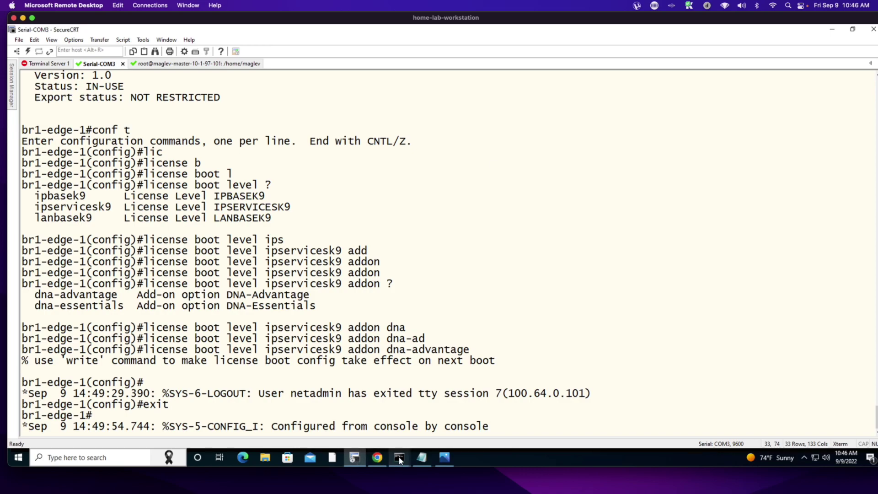
# - Open the cp-border-1 web console in the browser's vSphere tab
pyautogui.click(377, 457)
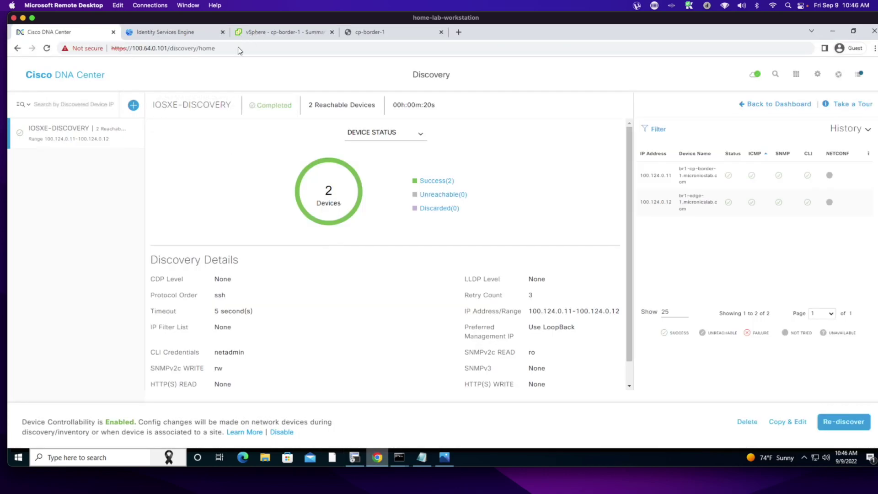
pyautogui.click(262, 30)
pyautogui.click(358, 33)
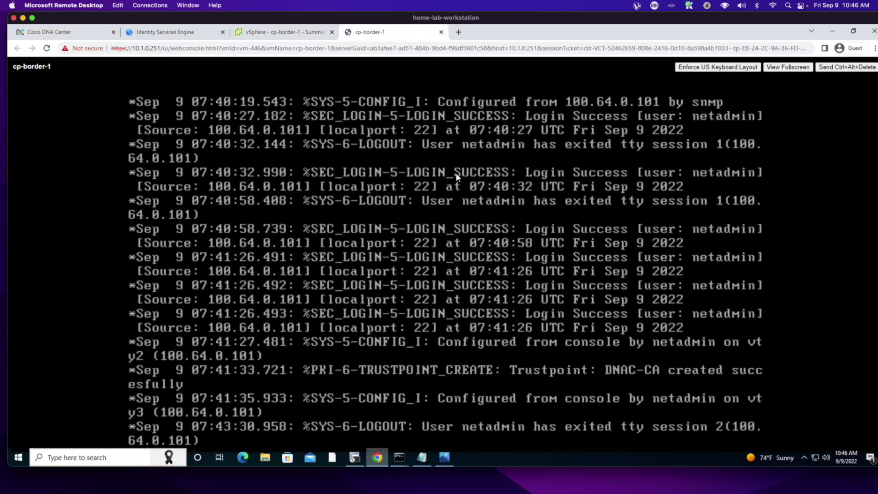
# - Enable br1-cp-border-1, run show version (IOS XE 17.03.02), then return to Cisco DNA Center
pyautogui.press('Return')
pyautogui.press('Return')
pyautogui.press('Return')
pyautogui.press('Return')
pyautogui.press('Return')
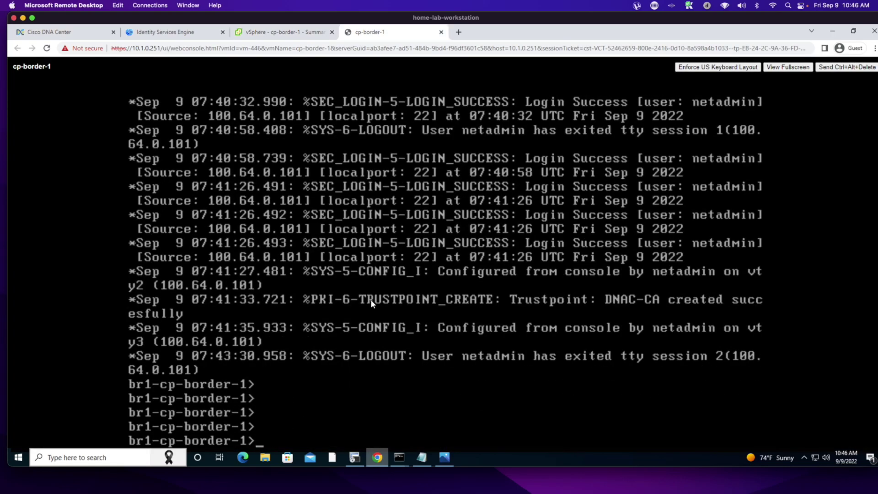
pyautogui.write('en')
pyautogui.press('Return')
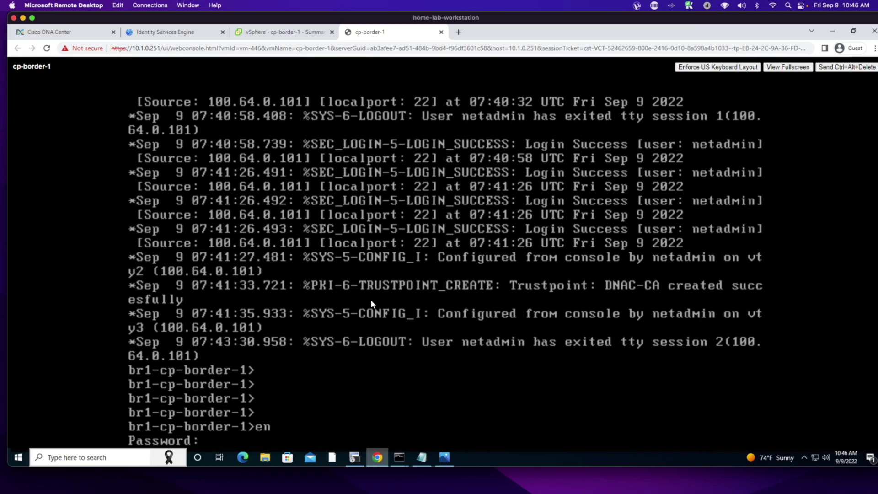
pyautogui.press('Return')
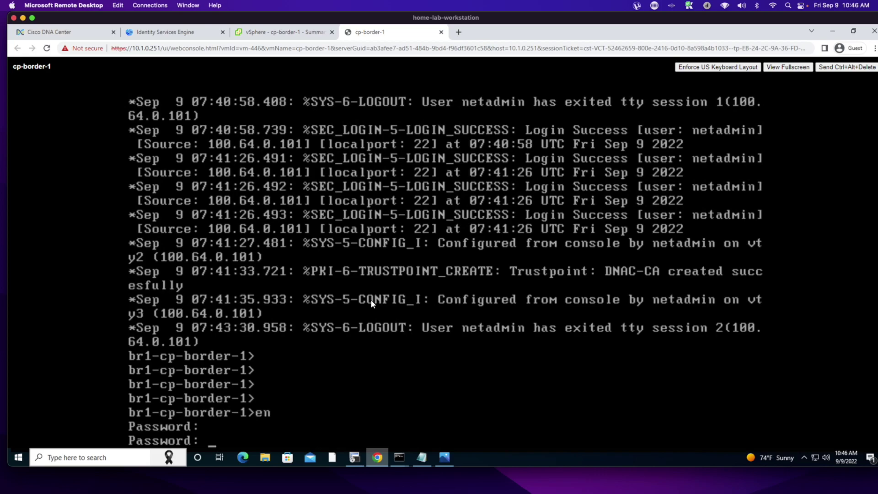
pyautogui.press('Return')
pyautogui.write('show ver')
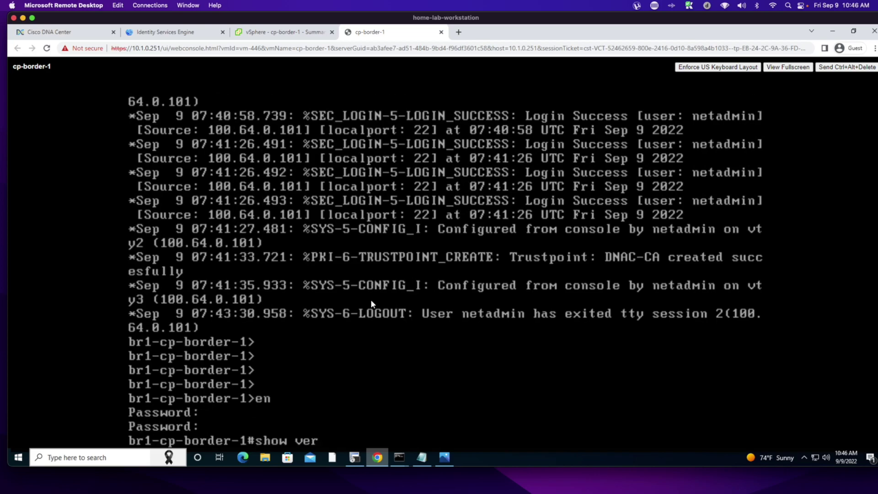
pyautogui.press('Tab')
pyautogui.press('Return')
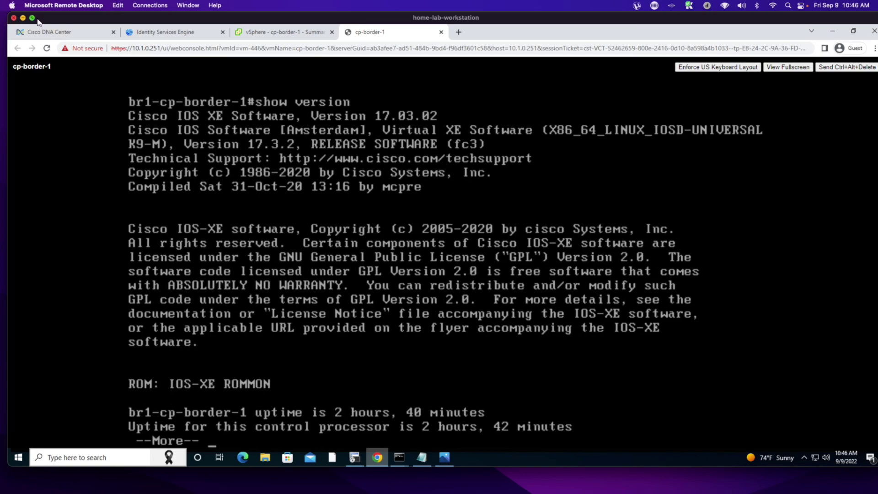
pyautogui.click(48, 32)
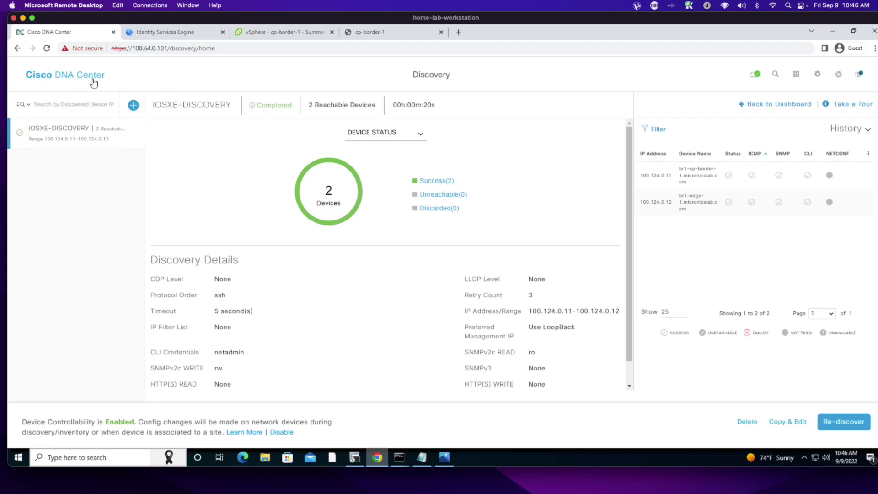
# - Under Provision > Unassigned Devices, select br1-cp-border-1 and open its Actions > Provision menu
pyautogui.click(73, 78)
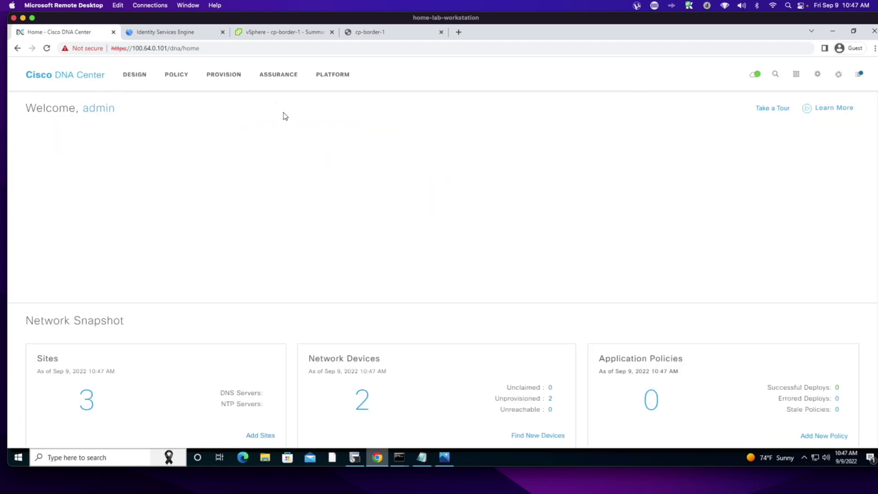
pyautogui.click(222, 75)
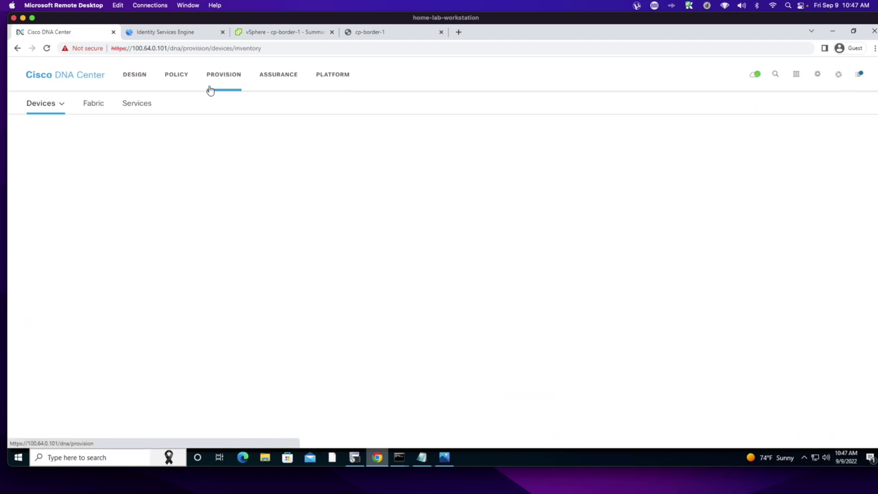
pyautogui.click(62, 161)
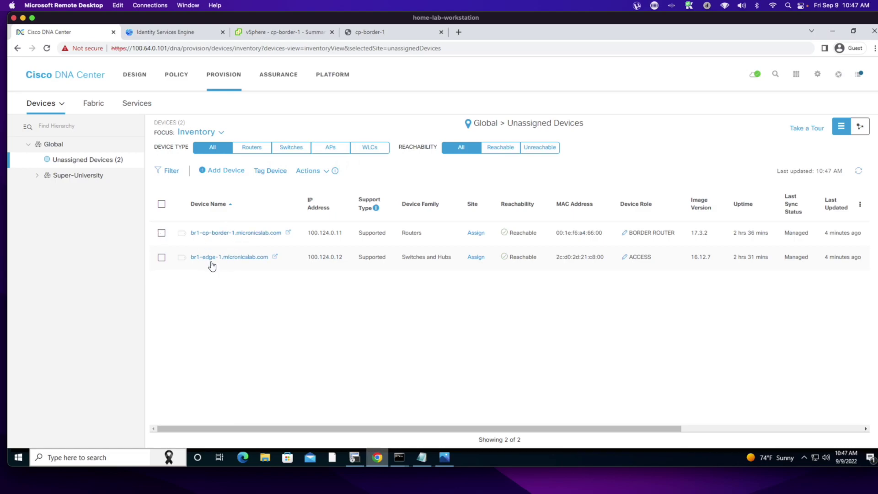
pyautogui.click(161, 233)
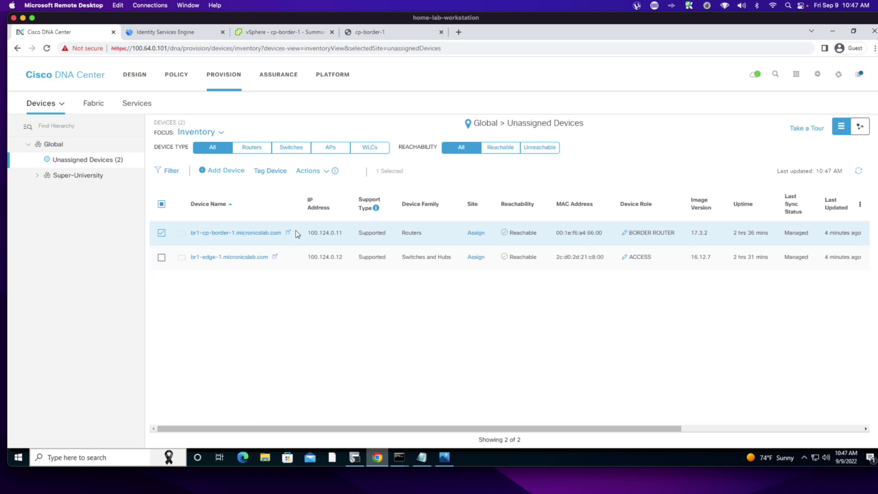
pyautogui.click(315, 171)
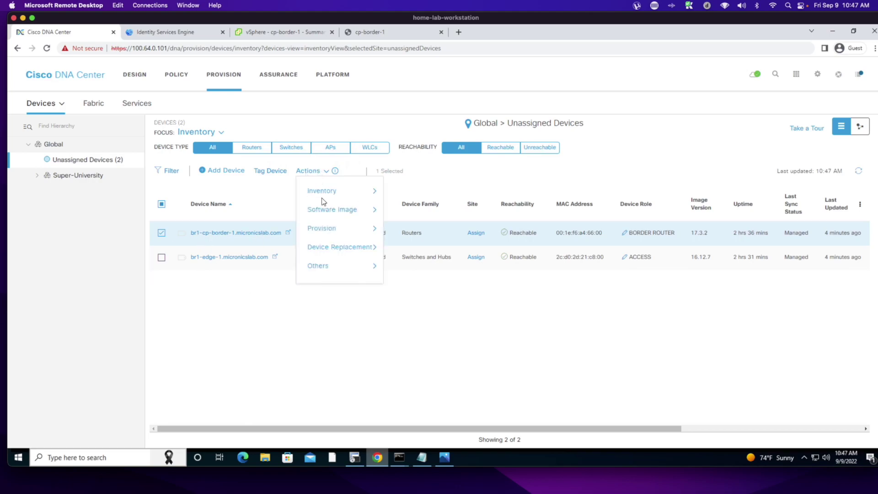
pyautogui.moveTo(324, 228)
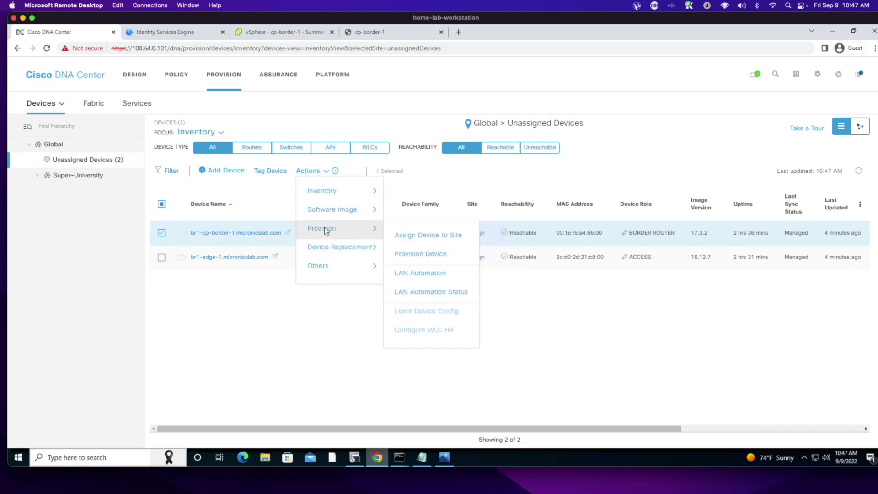
# - Assign br1-cp-border-1 to the site Global/Super-University/BLD#1
pyautogui.click(413, 255)
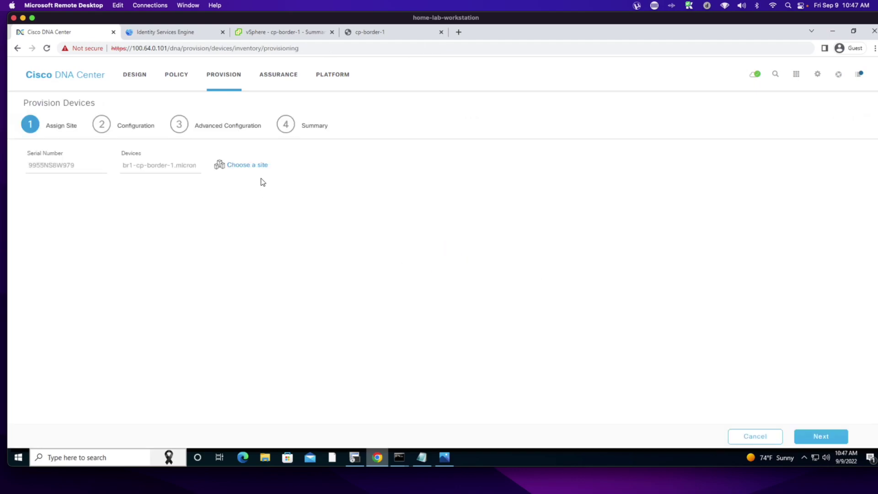
pyautogui.click(246, 166)
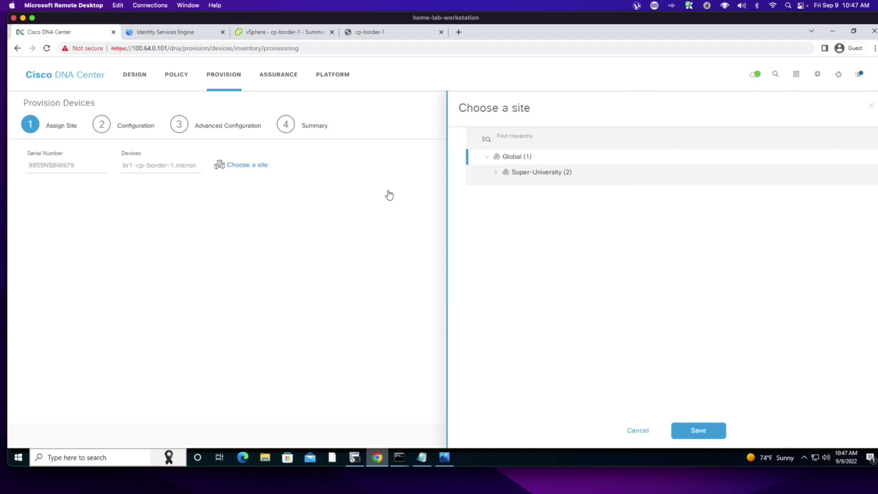
pyautogui.click(496, 173)
pyautogui.click(532, 186)
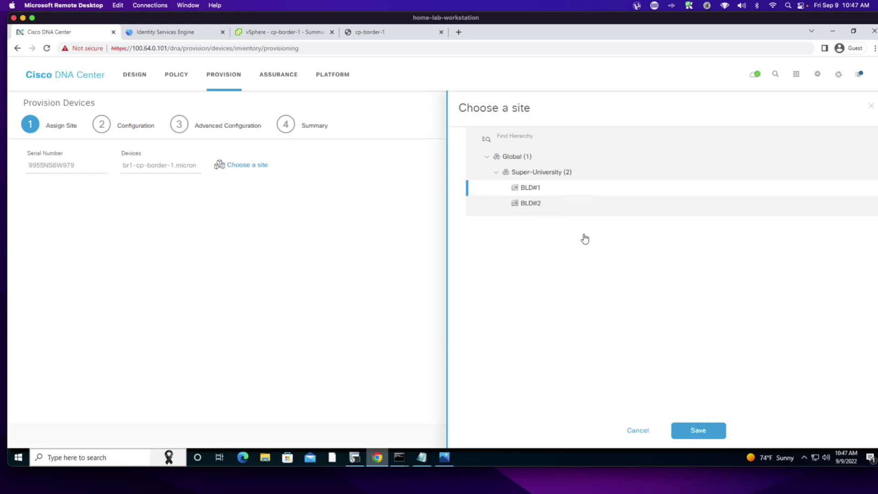
pyautogui.click(705, 433)
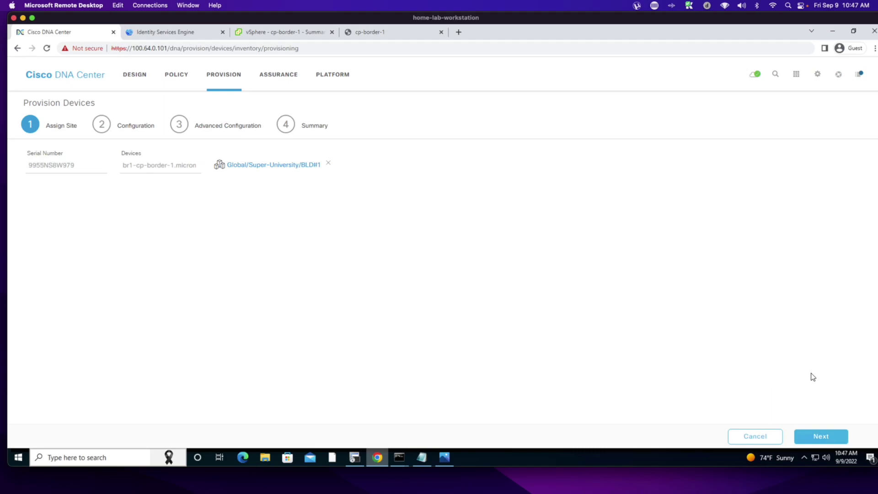
# - Continue through the wizard and deploy the border router's provisioning now
pyautogui.click(821, 437)
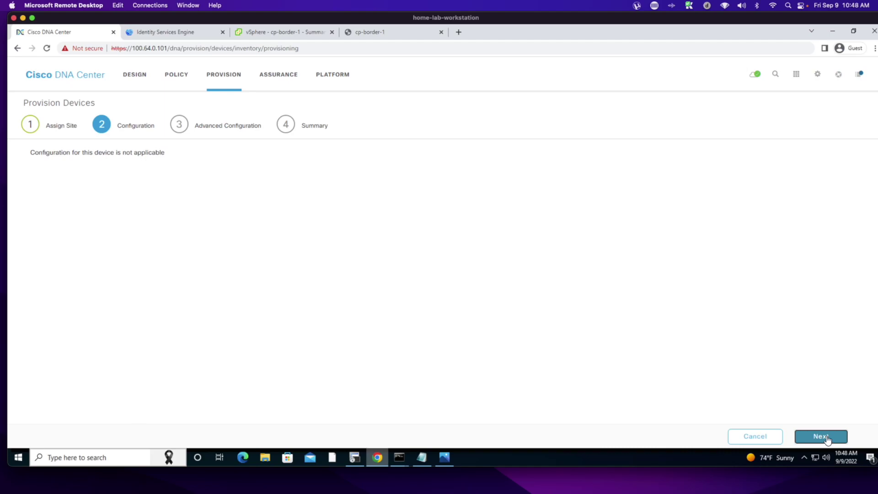
pyautogui.click(822, 437)
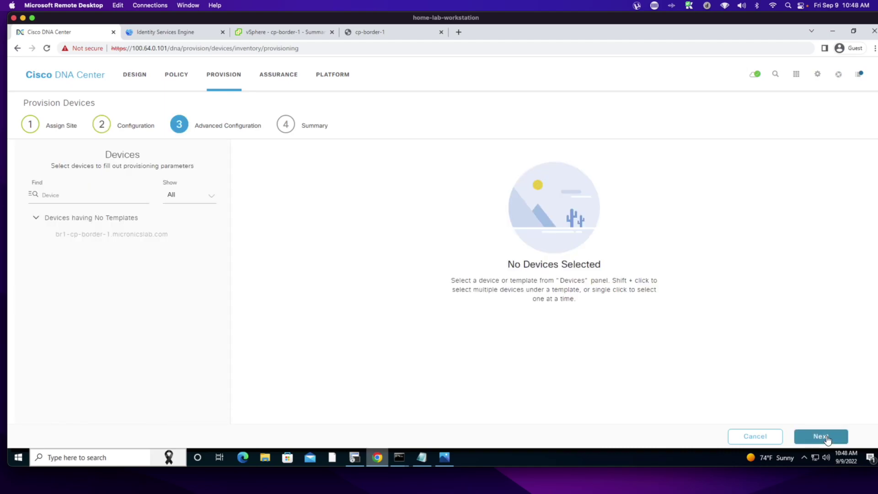
pyautogui.click(827, 438)
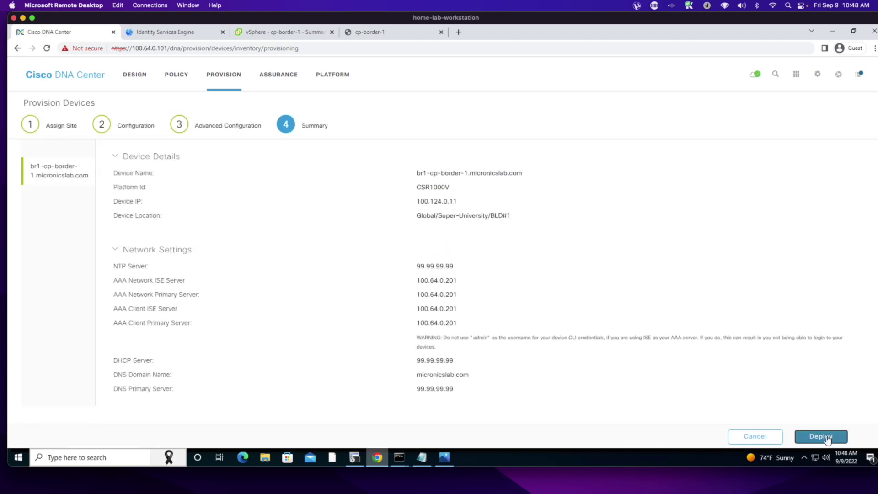
pyautogui.click(829, 438)
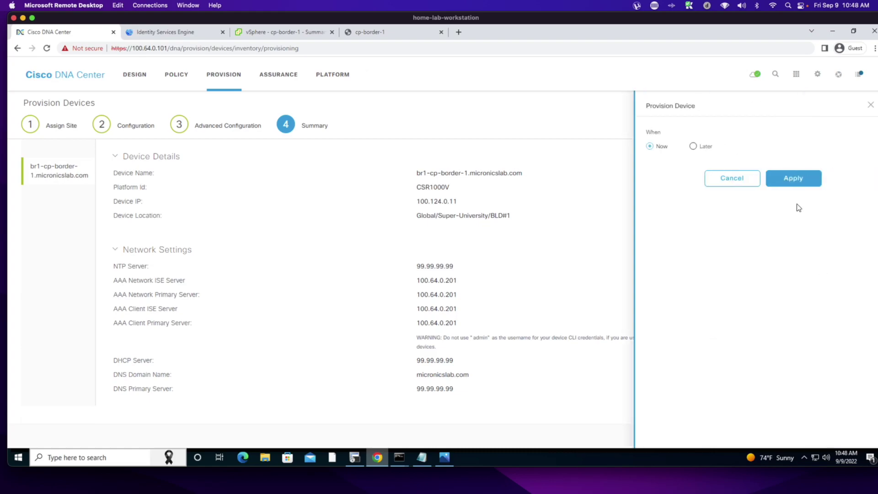
pyautogui.click(787, 182)
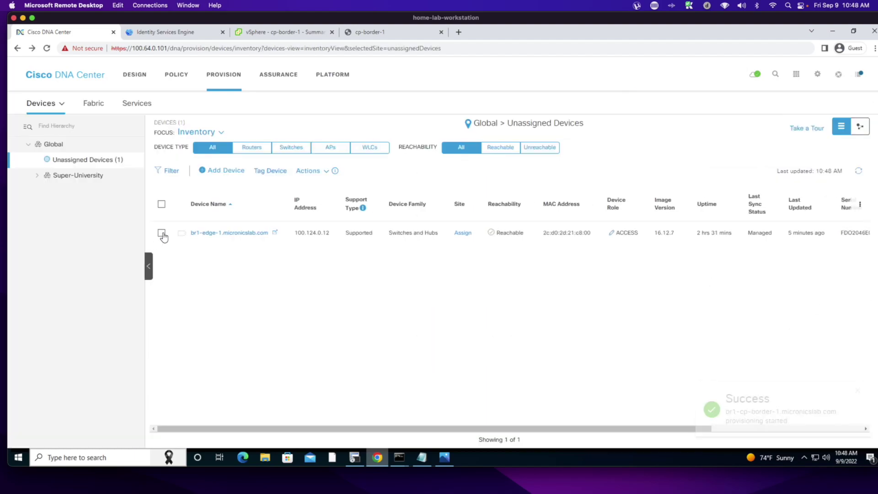
# - Select br1-edge-1 for provisioning and assign it to Global/Super-University/BLD#1
pyautogui.click(162, 233)
pyautogui.click(310, 172)
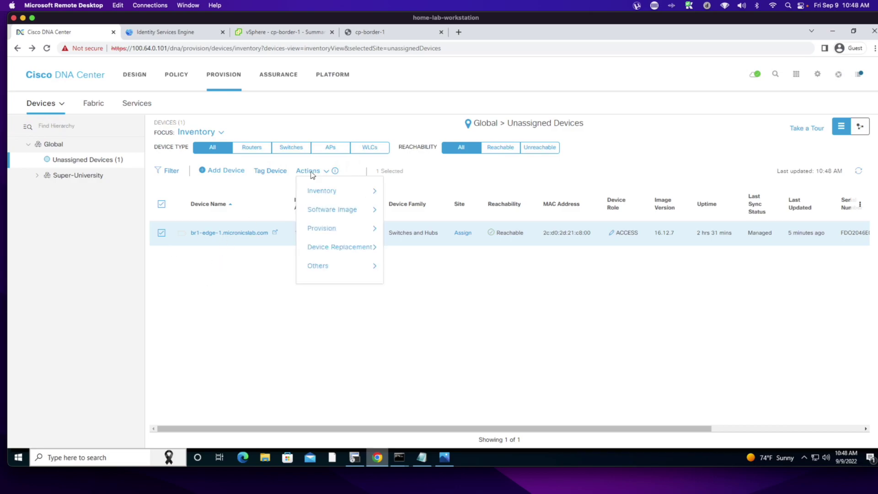
pyautogui.moveTo(327, 231)
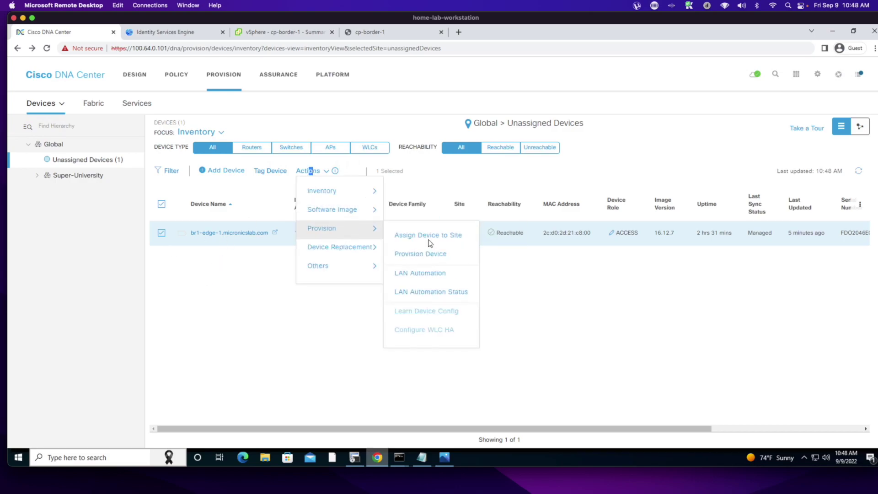
pyautogui.click(442, 259)
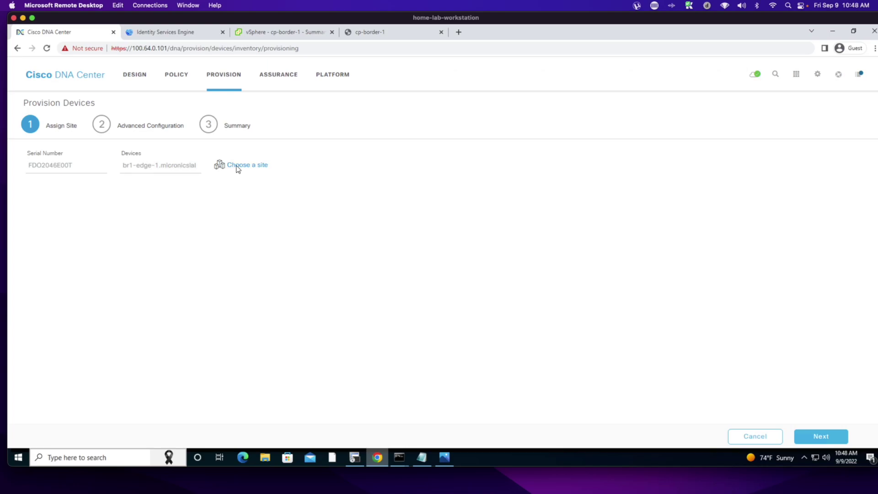
pyautogui.click(238, 166)
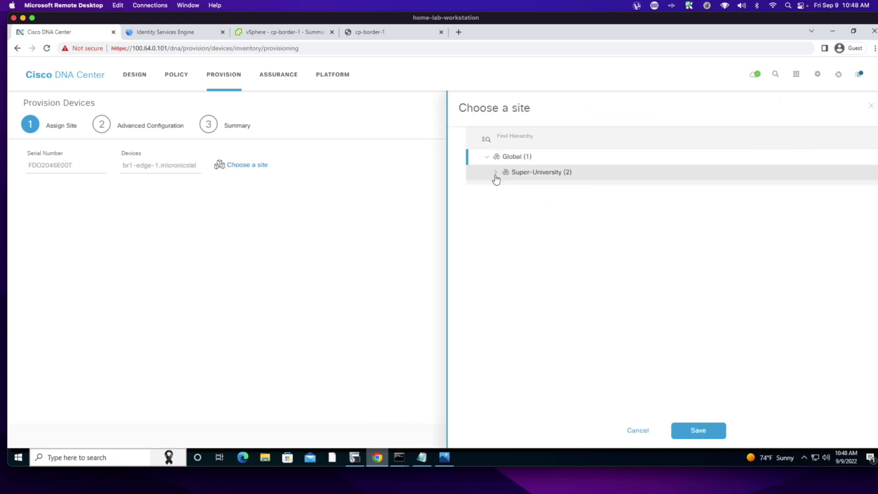
pyautogui.click(496, 175)
pyautogui.click(529, 188)
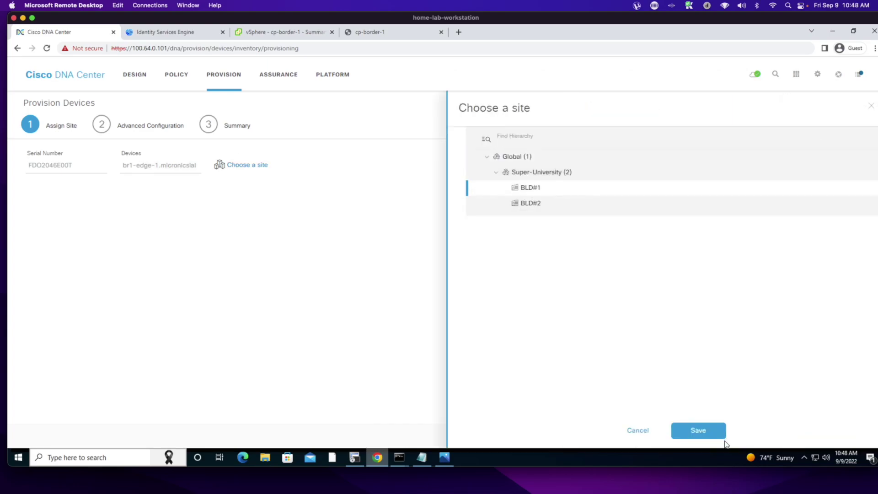
pyautogui.click(703, 433)
# - Continue through the wizard and deploy the edge switch's provisioning now
pyautogui.click(822, 437)
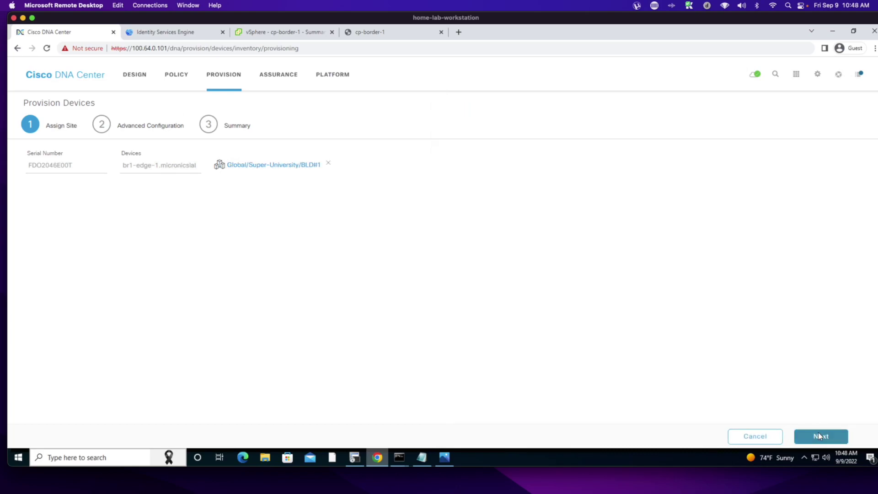
pyautogui.click(821, 438)
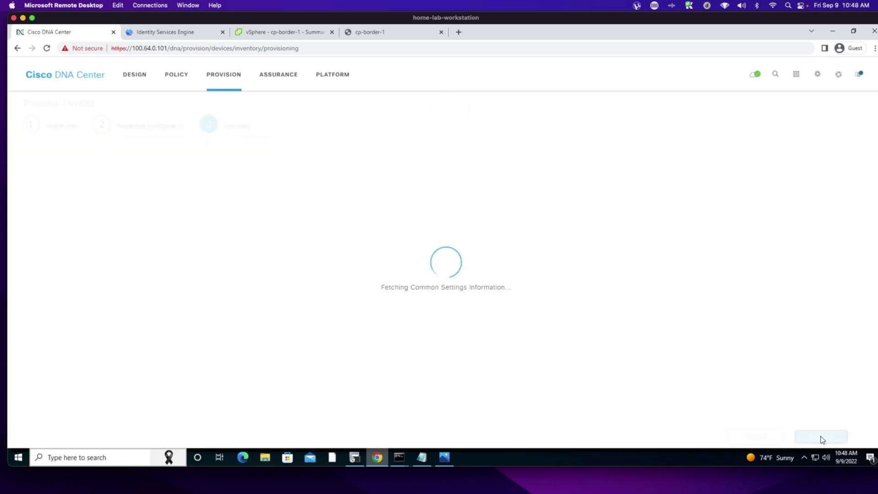
pyautogui.click(820, 436)
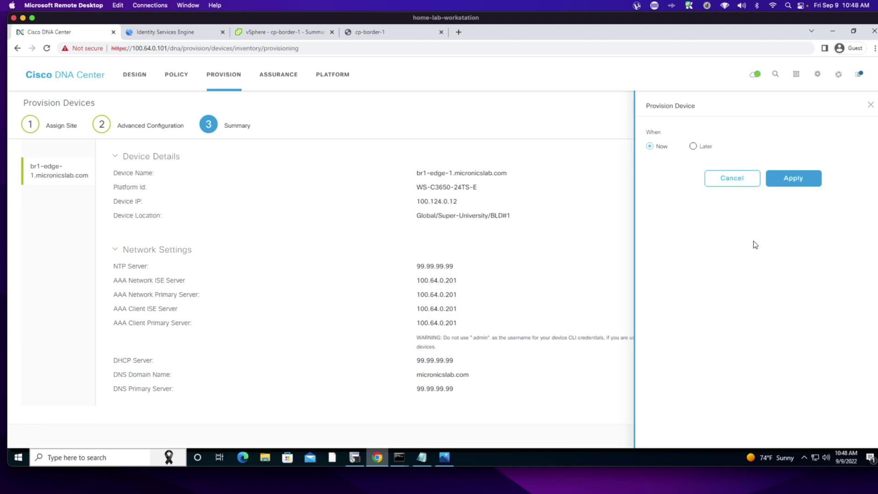
pyautogui.click(791, 178)
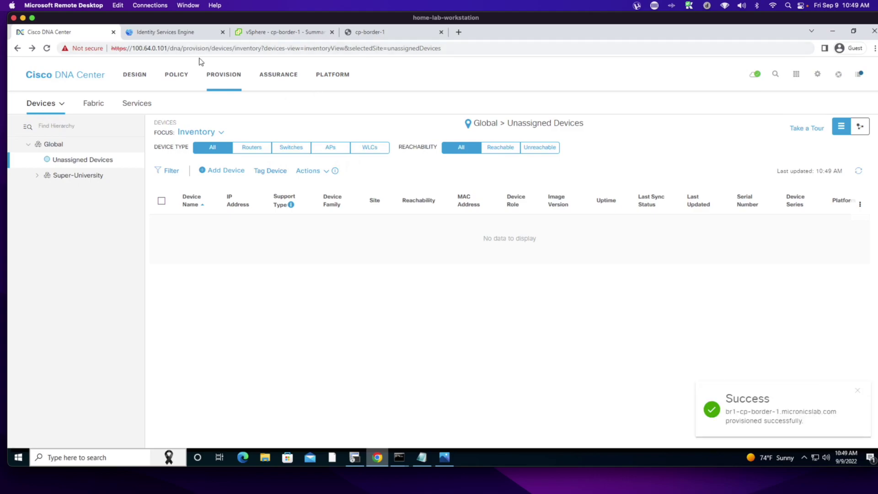
# - Check BLD#1 (both devices), BLD#2 (empty), then all Super-University devices in the site hierarchy
pyautogui.click(36, 177)
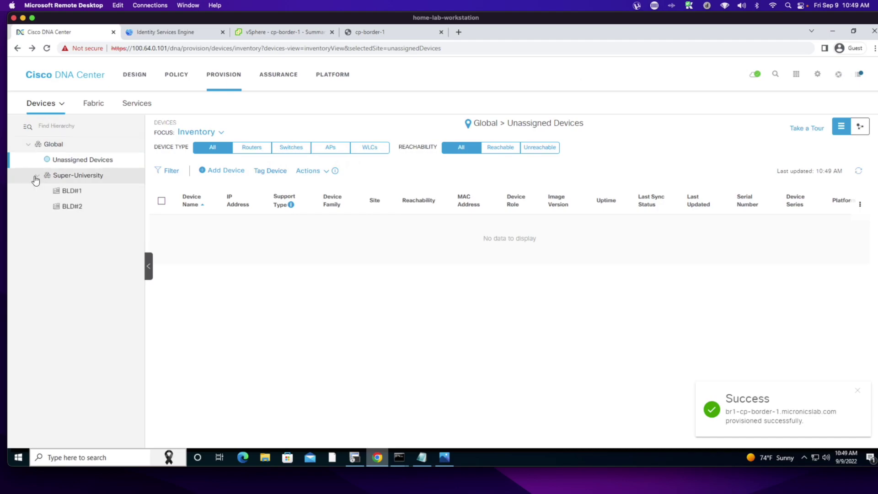
pyautogui.click(62, 194)
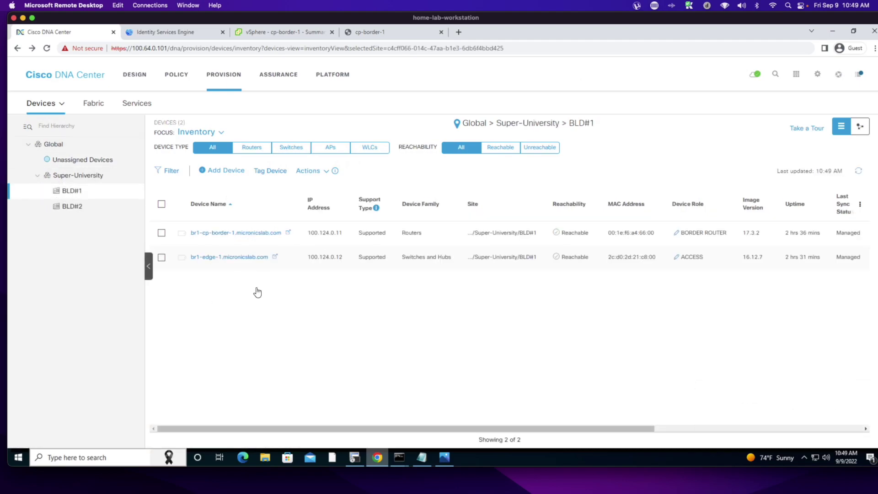
pyautogui.click(70, 209)
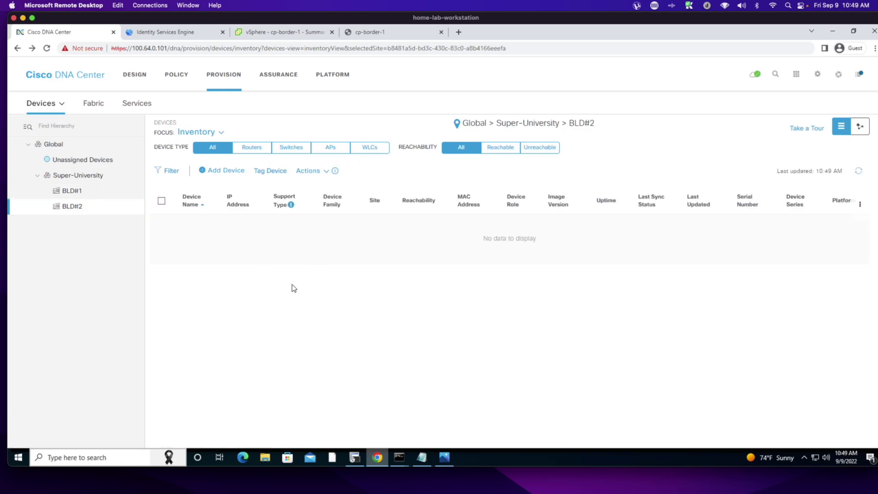
pyautogui.click(72, 177)
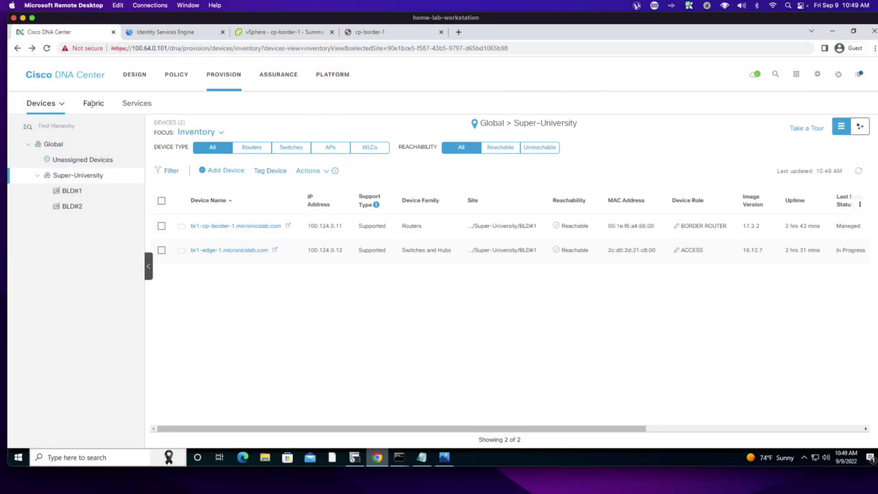
# - Create the SUPER-U fabric at Super-University BLD#1 with DEFAULT_VN and INFRA_VN
pyautogui.click(93, 103)
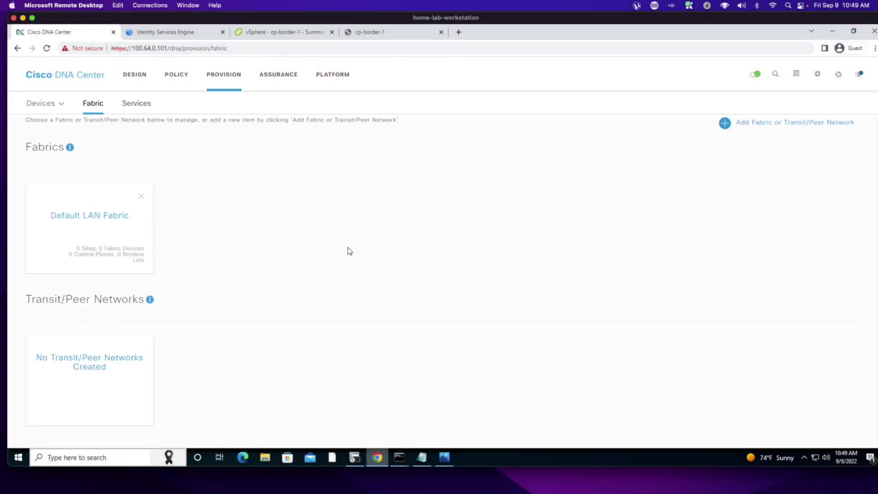
pyautogui.click(725, 123)
pyautogui.click(797, 156)
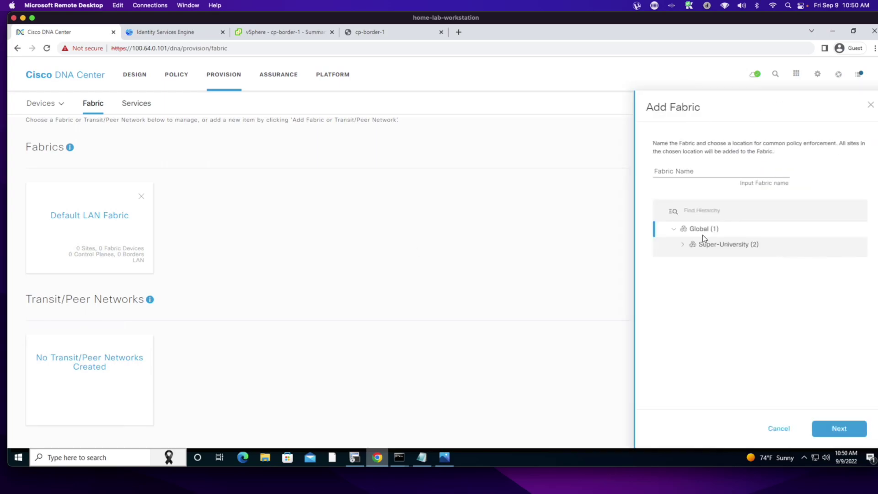
pyautogui.click(683, 244)
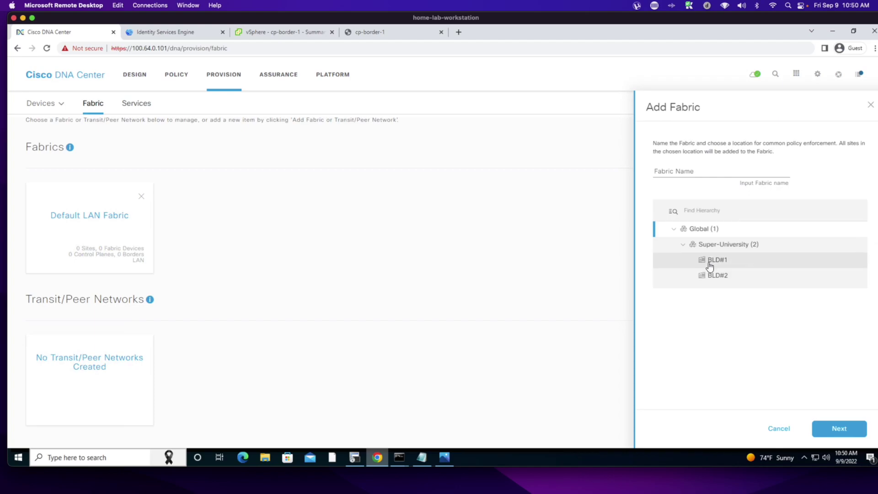
pyautogui.click(710, 265)
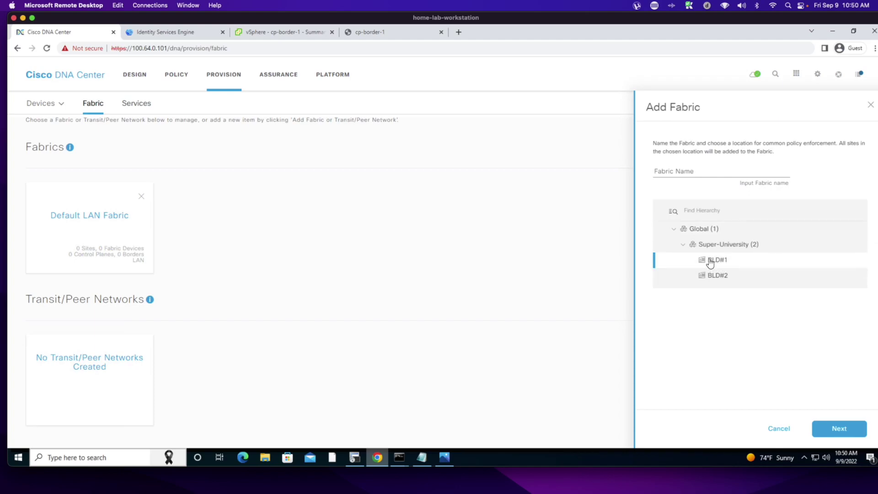
pyautogui.click(677, 169)
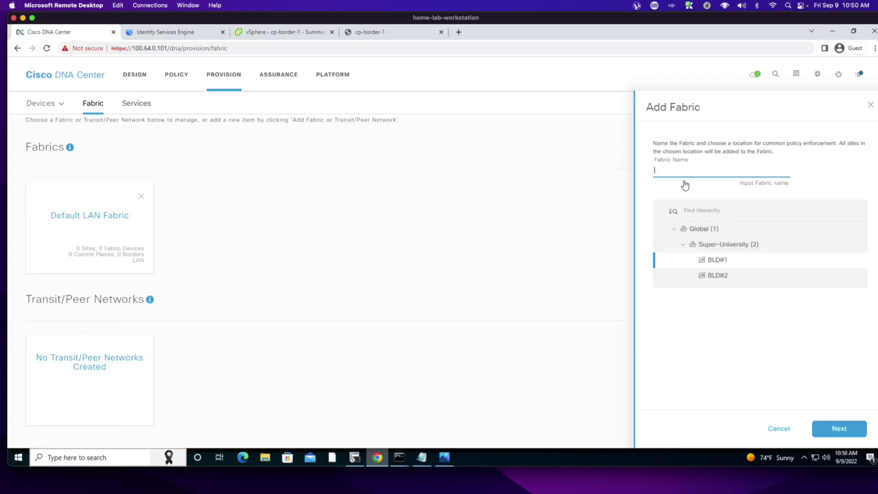
pyautogui.write('SUPER-U')
pyautogui.click(840, 430)
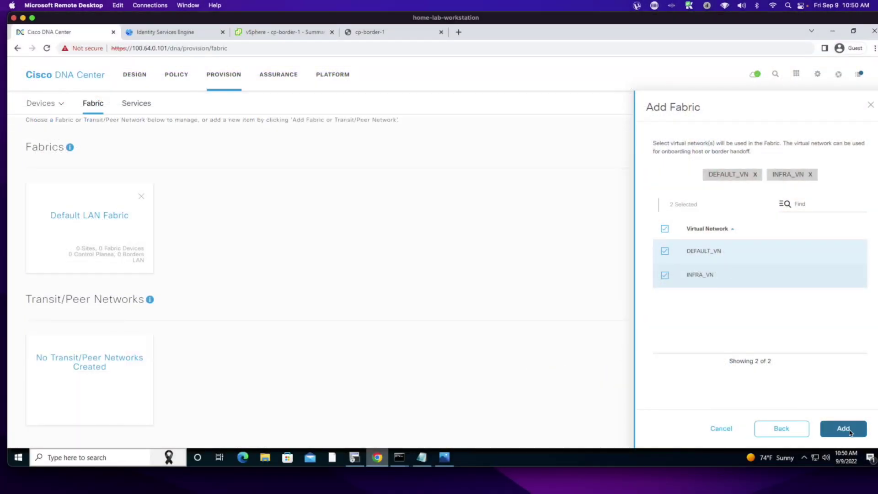
pyautogui.click(843, 429)
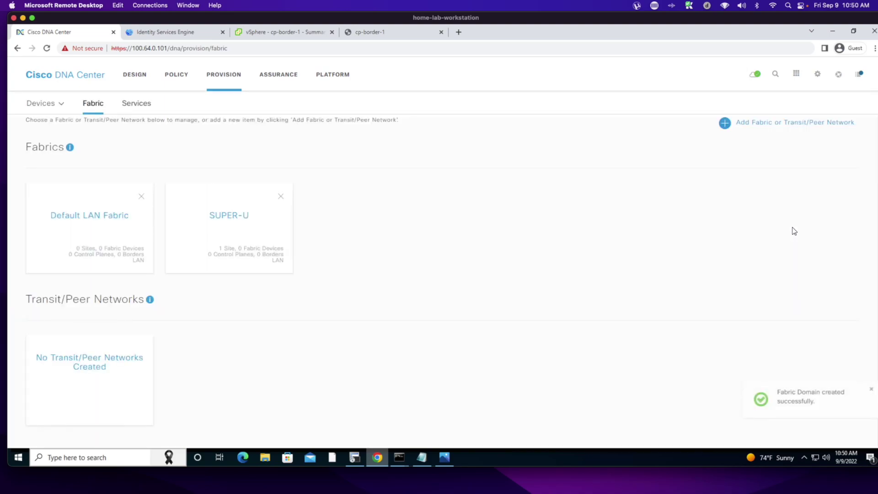
# - Open the SUPER-U fabric and load BLD#1's Fabric Infrastructure topology
pyautogui.click(229, 220)
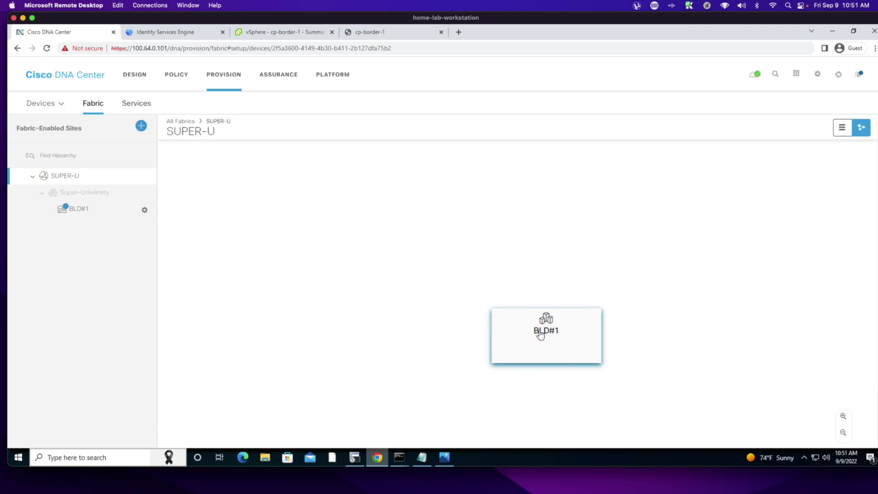
pyautogui.click(540, 334)
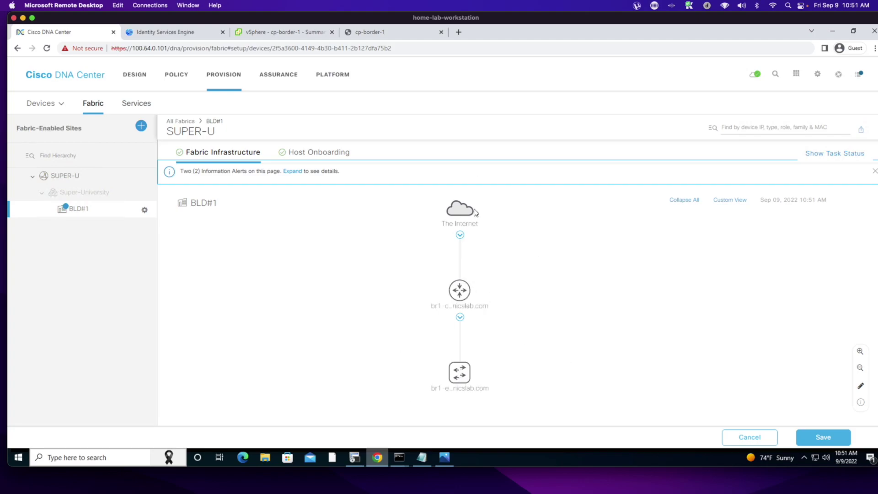
# - Move the Internet cloud left of the border switch and select br1-cp-border-1
pyautogui.moveTo(460, 211); pyautogui.dragTo(350, 238)
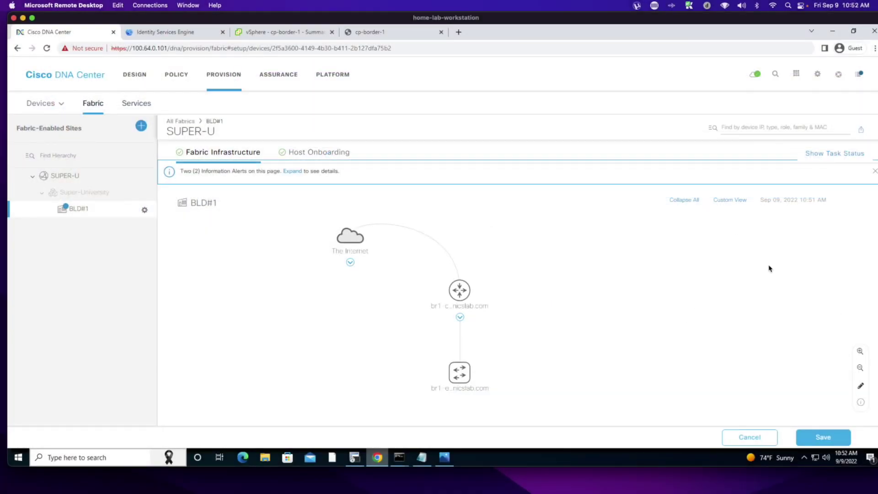
pyautogui.click(459, 294)
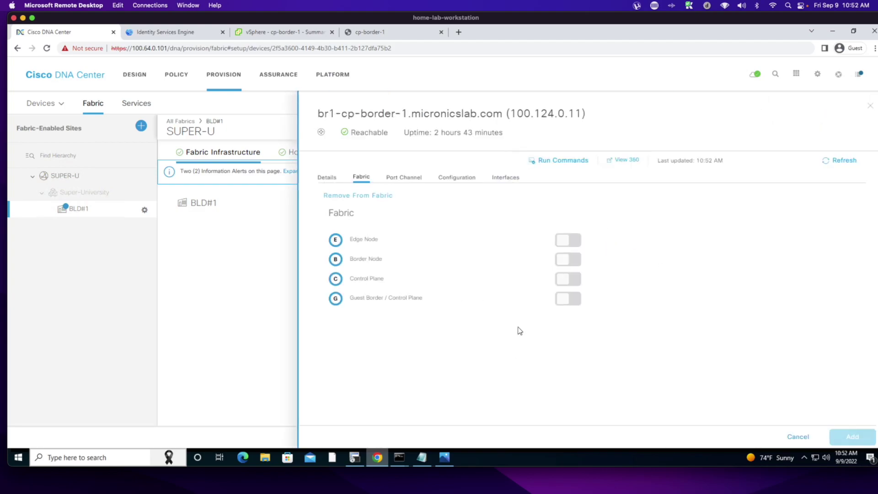
# - Make br1-cp-border-1 Control Plane and Border Node with local AS 65001
pyautogui.click(575, 279)
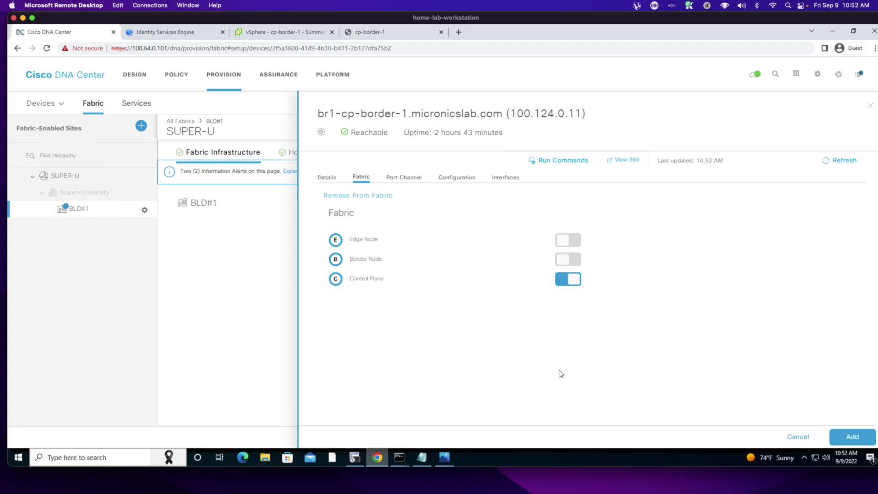
pyautogui.click(569, 259)
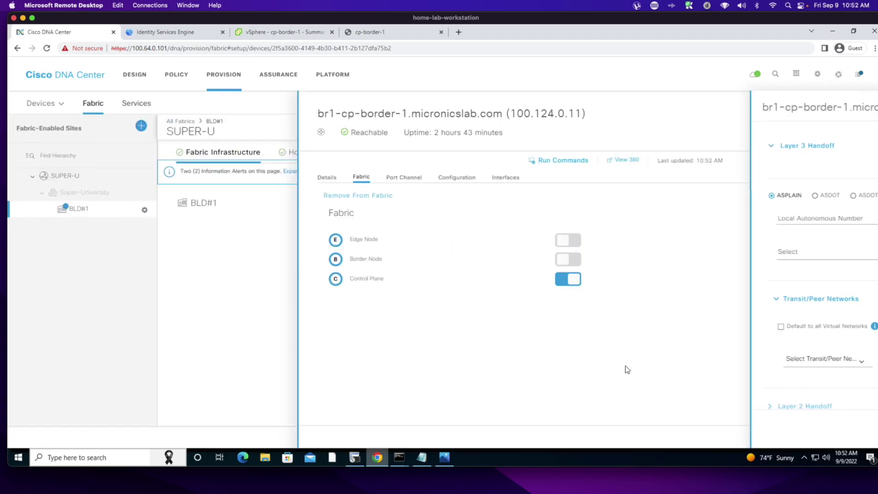
pyautogui.click(685, 217)
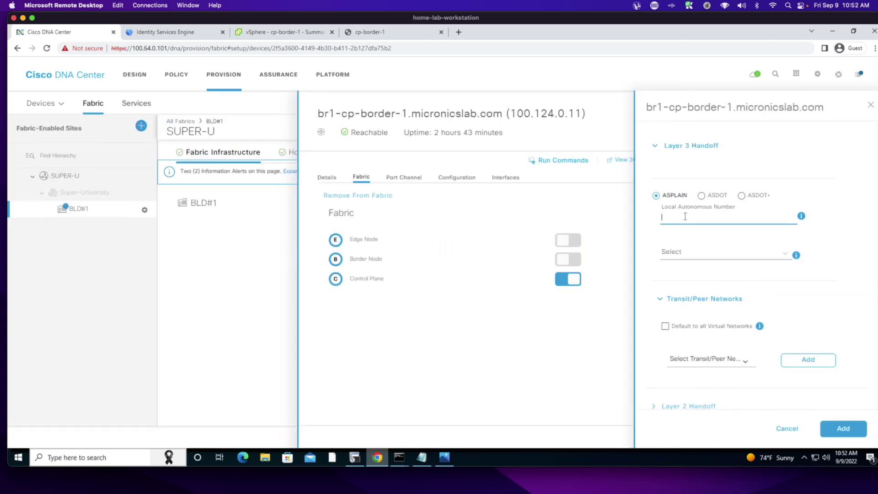
pyautogui.write('65001')
pyautogui.click(843, 431)
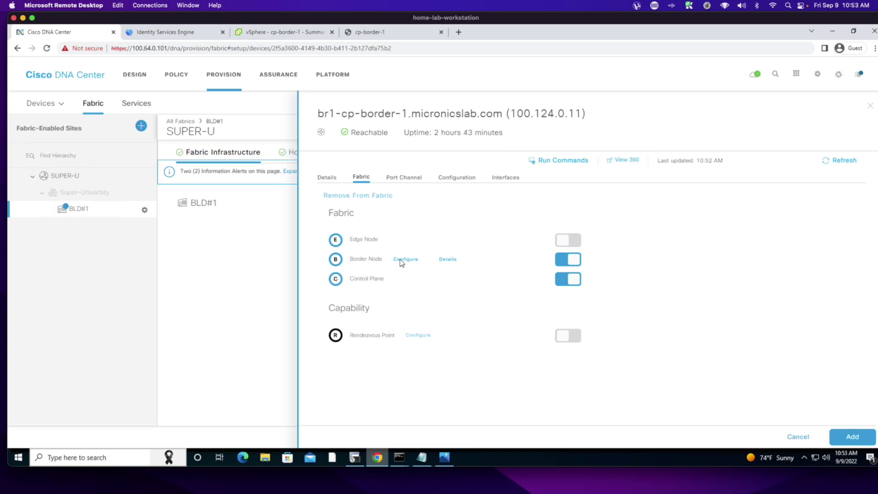
pyautogui.click(852, 438)
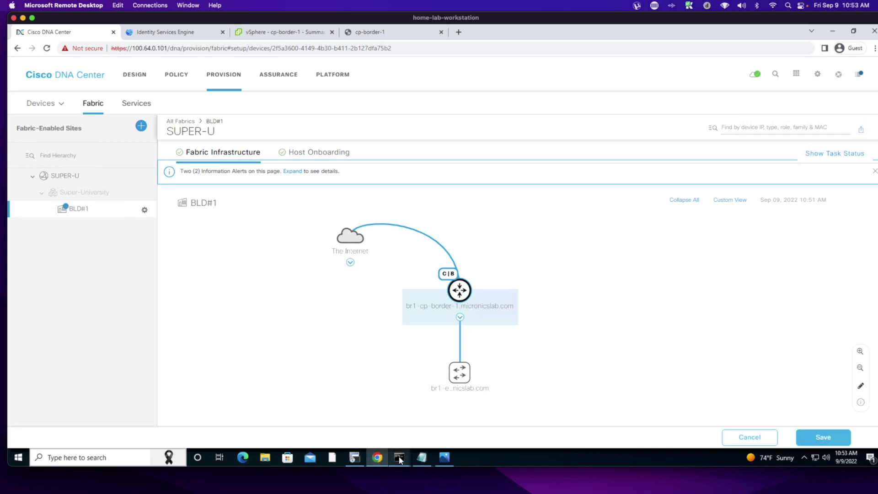
# - Bring the Command Prompt console window to the front
pyautogui.click(355, 459)
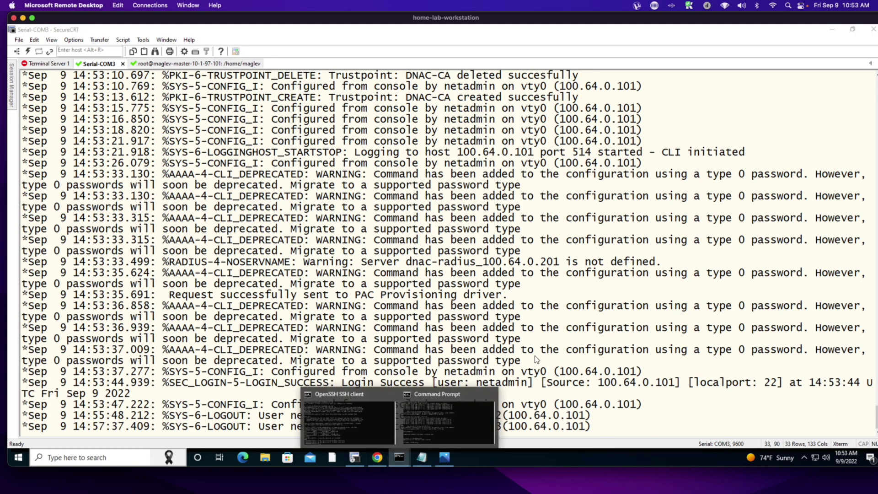
pyautogui.click(448, 423)
pyautogui.click(581, 275)
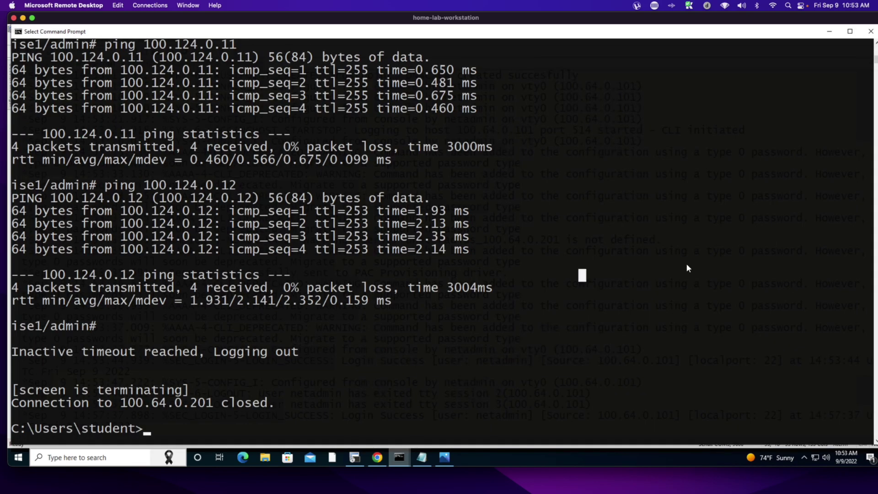
pyautogui.press('Escape')
pyautogui.press('Up')
pyautogui.press('BackSpace')
pyautogui.press('BackSpace')
pyautogui.press('BackSpace')
pyautogui.press('BackSpace')
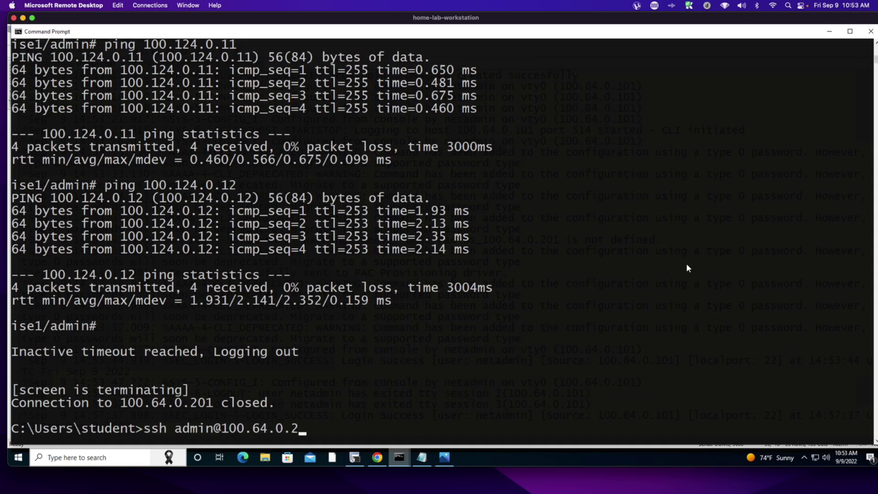
pyautogui.press('Left')
pyautogui.press('Left')
pyautogui.press('Left')
pyautogui.press('Left')
pyautogui.press('Left')
pyautogui.press('Left')
pyautogui.press('Left')
pyautogui.press('Left')
pyautogui.press('Left')
pyautogui.press('BackSpace')
pyautogui.press('BackSpace')
pyautogui.press('BackSpace')
pyautogui.press('BackSpace')
pyautogui.press('BackSpace')
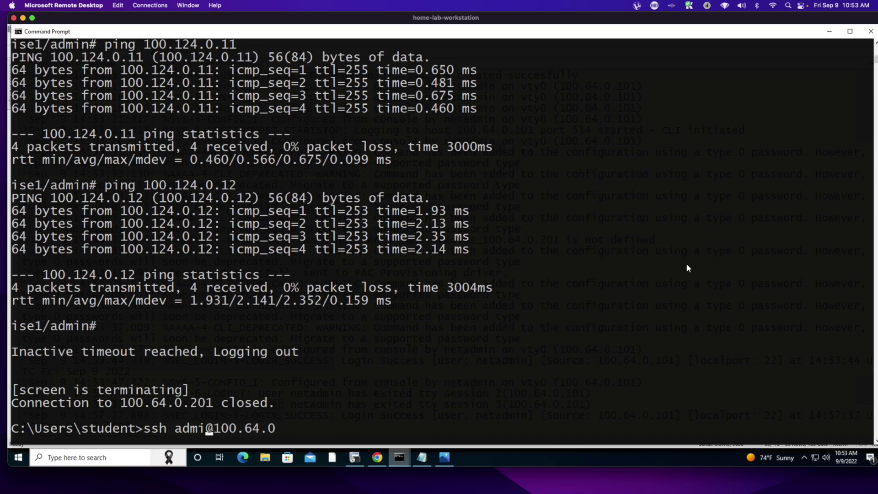
pyautogui.write('netadmin')
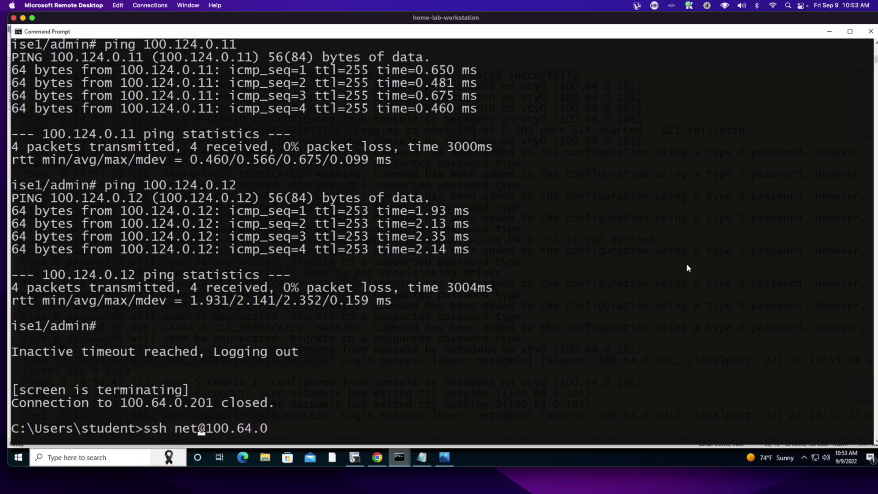
pyautogui.press('Right')
pyautogui.press('Right')
pyautogui.press('Right')
pyautogui.press('Right')
pyautogui.press('Right')
pyautogui.press('Right')
pyautogui.press('Right')
pyautogui.press('Right')
pyautogui.press('Right')
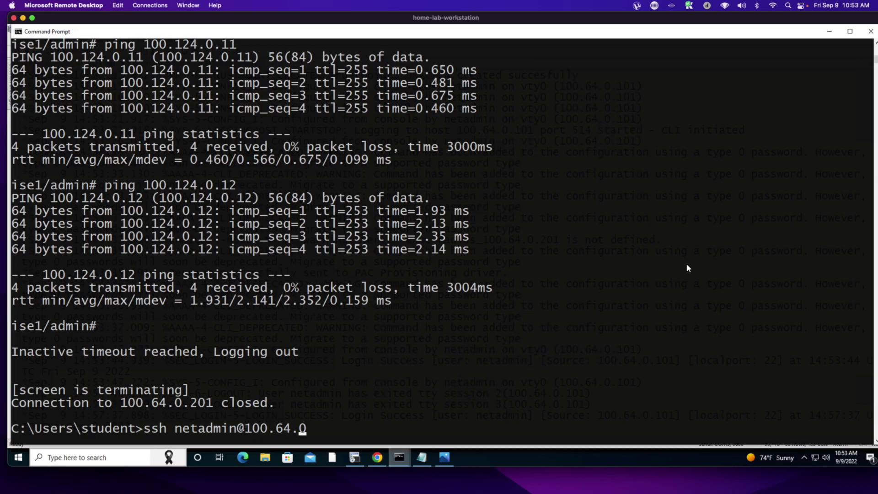
pyautogui.write('.11')
pyautogui.press('Return')
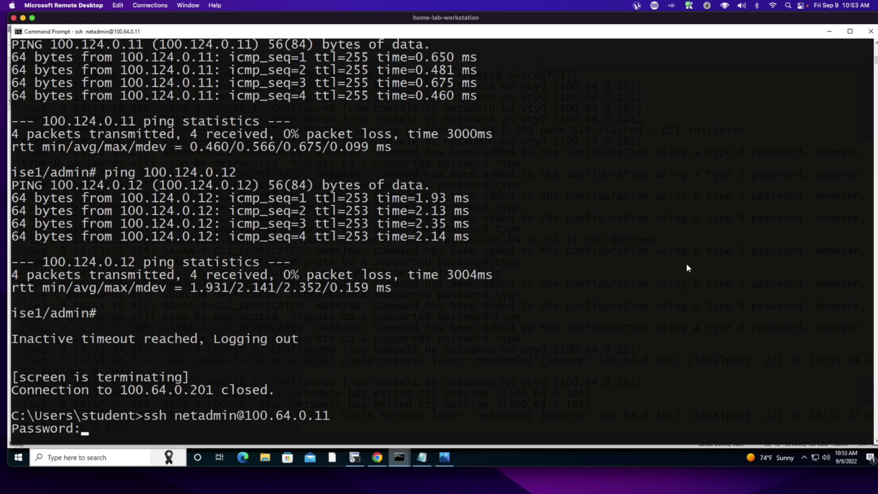
pyautogui.press('Return')
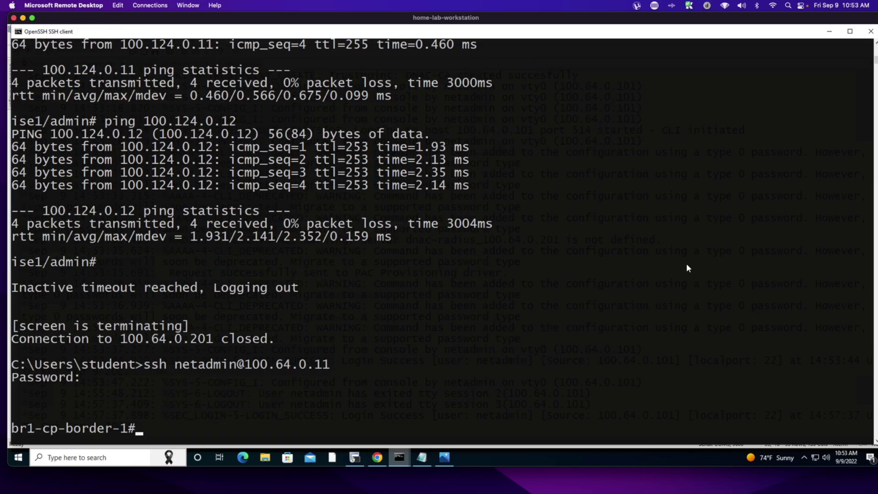
# - Run show run | inc LISP and show run | inc router bgp, finding no output
pyautogui.write('show run | inc ')
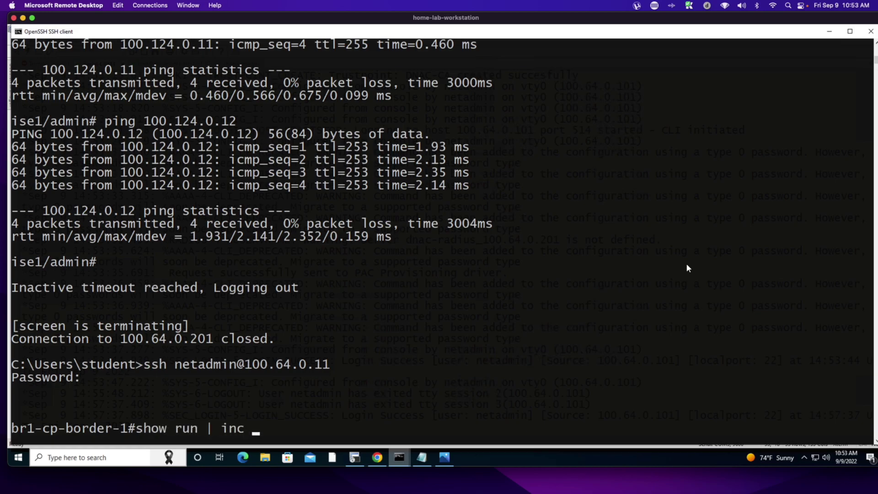
pyautogui.write('LISP')
pyautogui.press('Return')
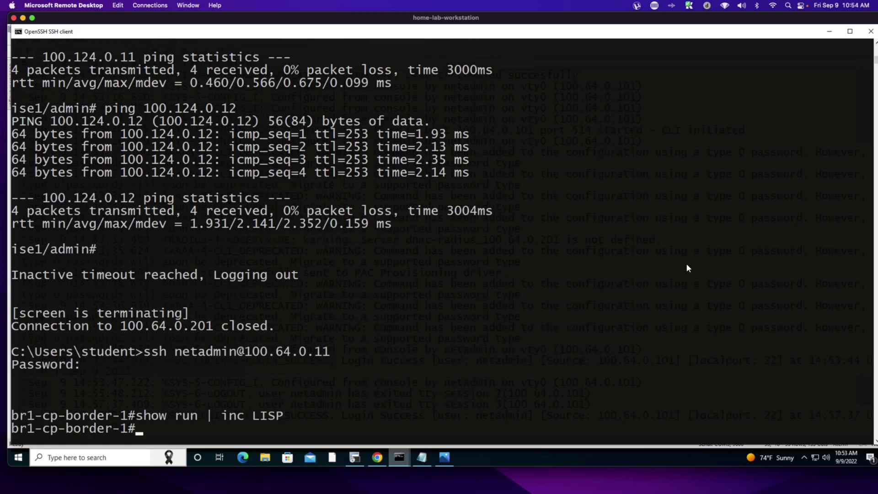
pyautogui.press('Up')
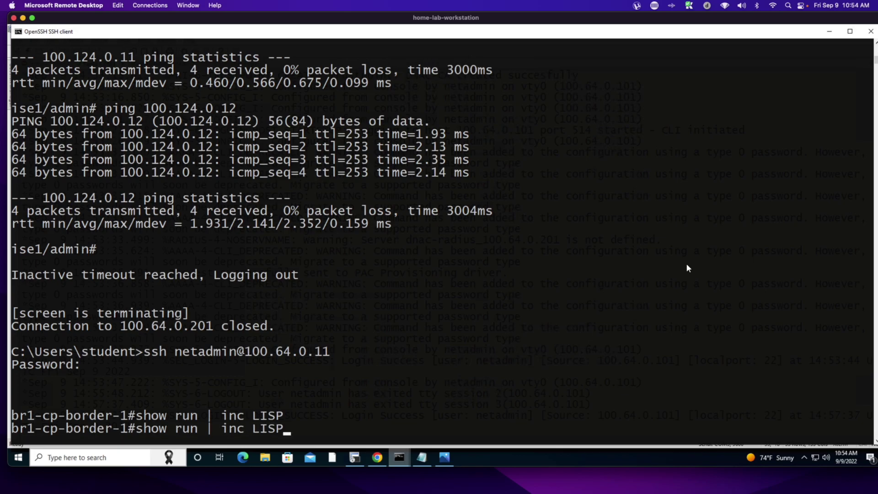
pyautogui.press('BackSpace')
pyautogui.press('BackSpace')
pyautogui.press('BackSpace')
pyautogui.press('BackSpace')
pyautogui.write('router bp')
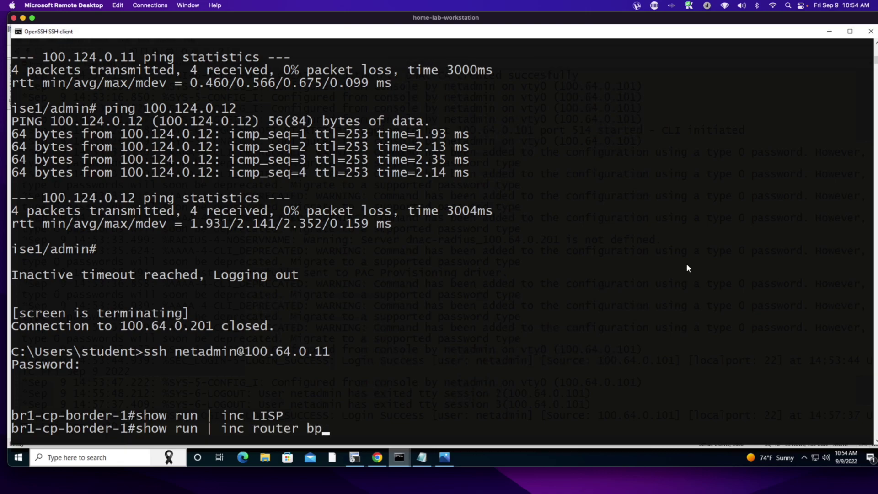
pyautogui.press('BackSpace')
pyautogui.write('gp')
pyautogui.press('Return')
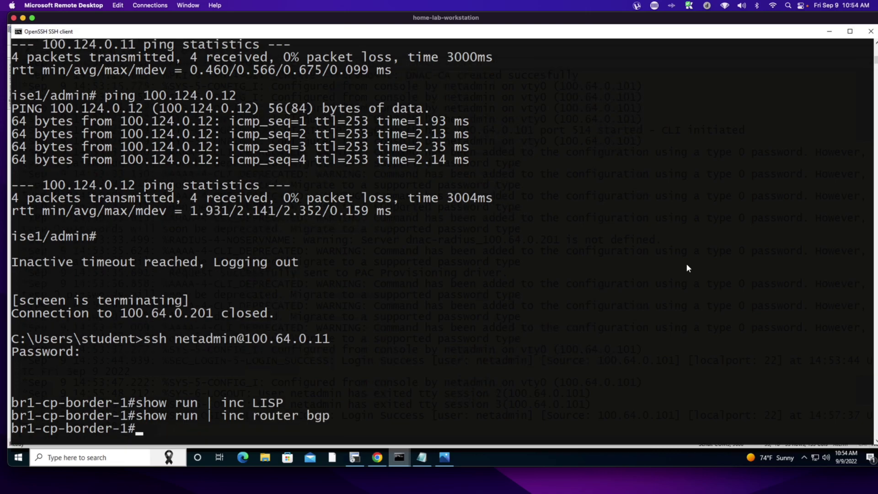
# - List the AAA lines with show run | inc aaa, then return to Cisco DNA Center
pyautogui.write('show run | inc aaa')
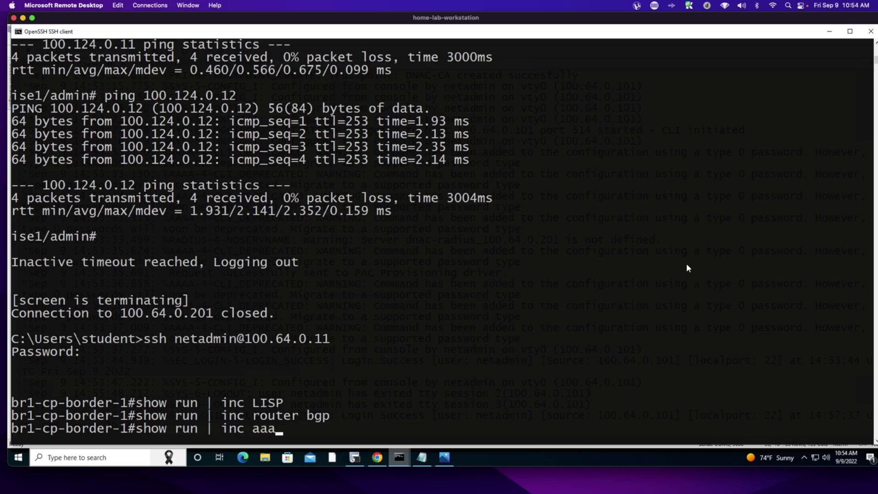
pyautogui.press('Return')
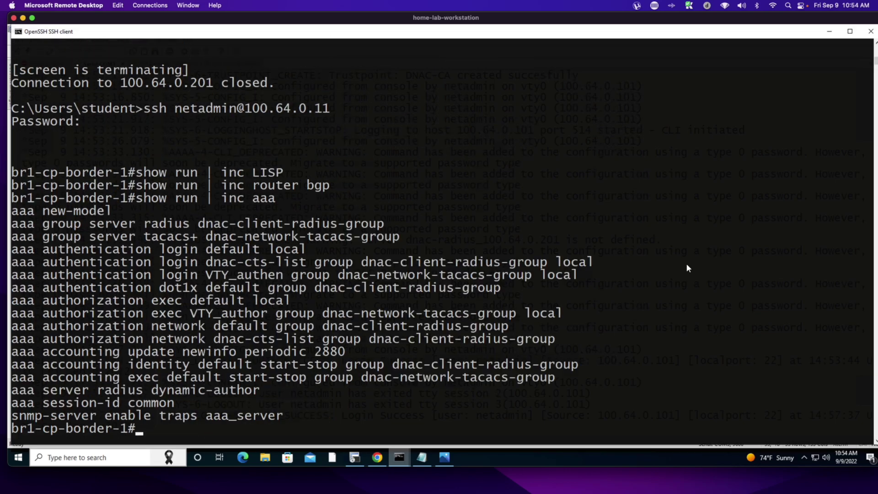
pyautogui.moveTo(508, 391); pyautogui.dragTo(39, 211)
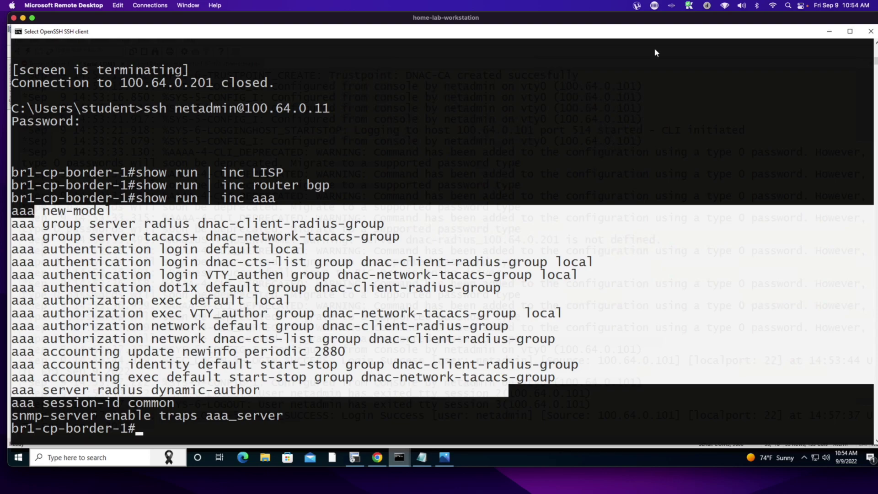
pyautogui.click(553, 163)
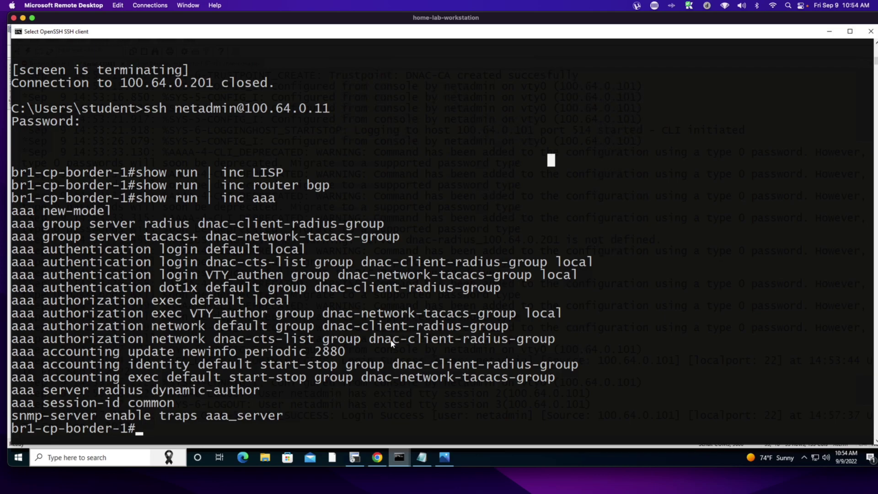
pyautogui.click(379, 461)
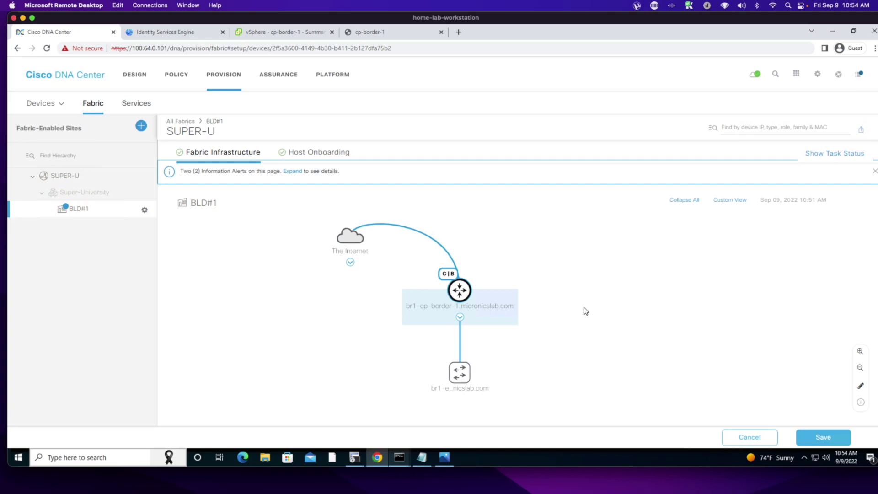
# - Add br1-edge-1 as an Edge Node, save the topology and provision it Now
pyautogui.click(456, 377)
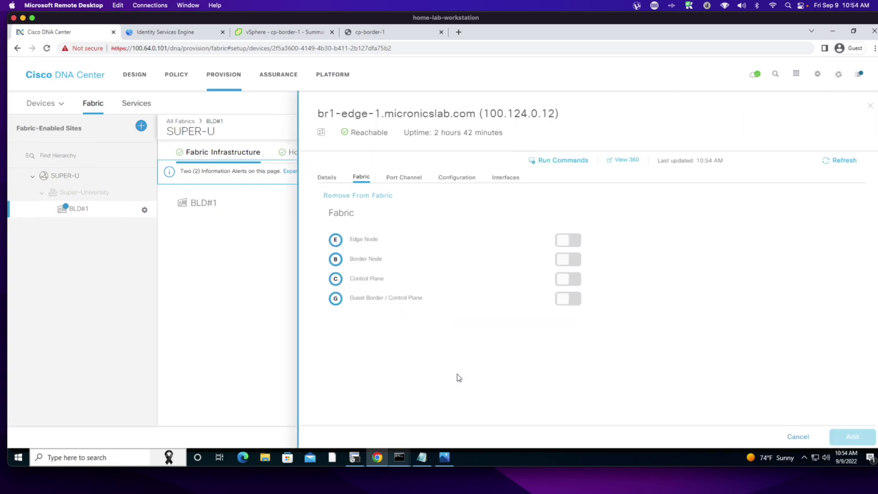
pyautogui.click(577, 241)
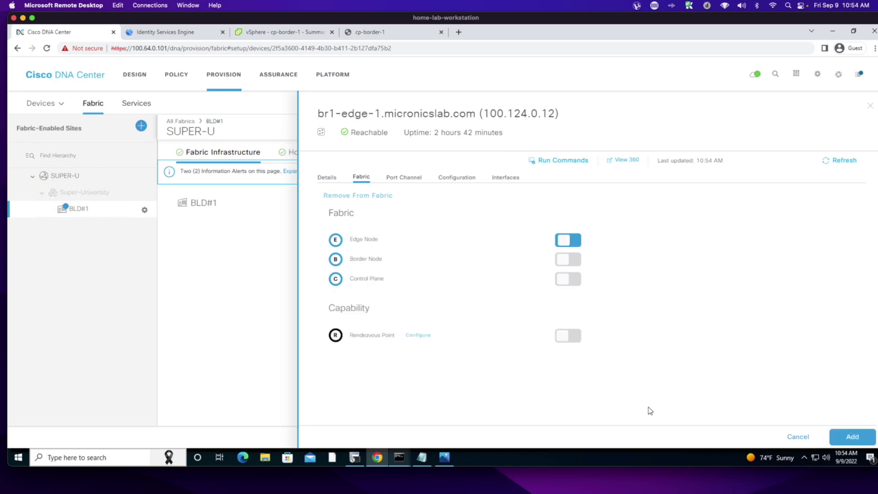
pyautogui.click(844, 438)
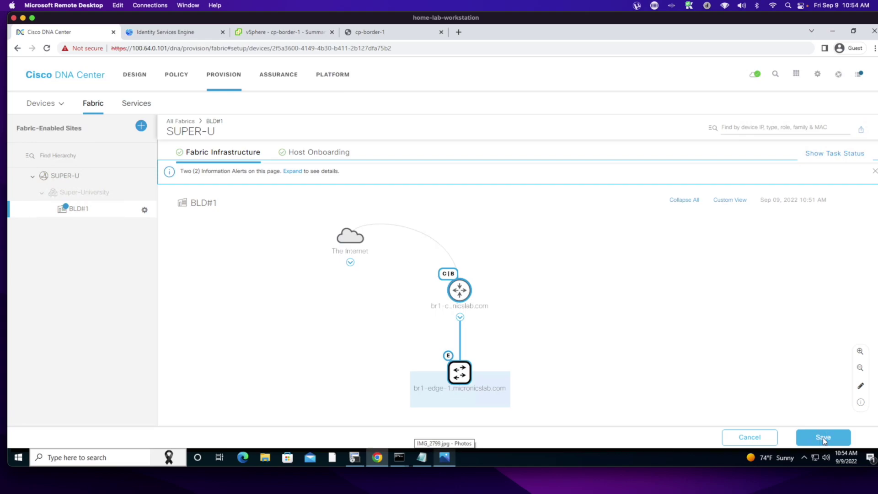
pyautogui.click(821, 437)
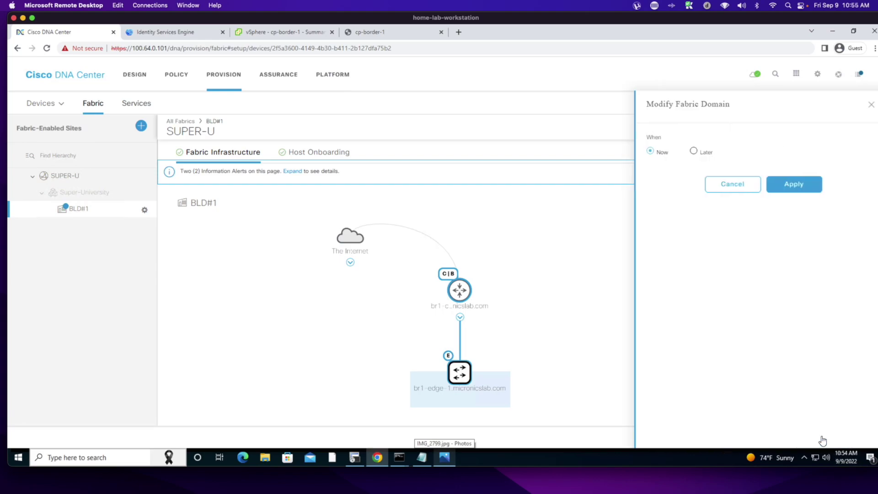
pyautogui.click(787, 184)
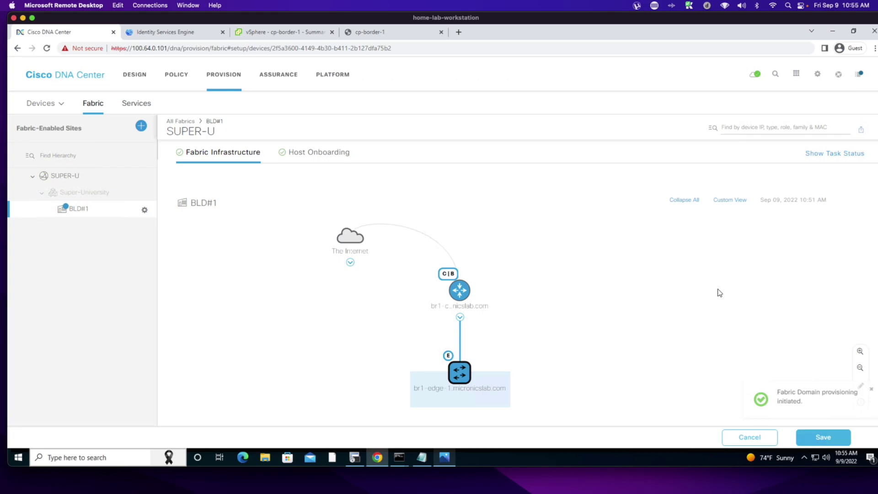
# - Check br1-cp-border-1's provision status, refreshing until it changes from Configuring to Success
pyautogui.click(570, 293)
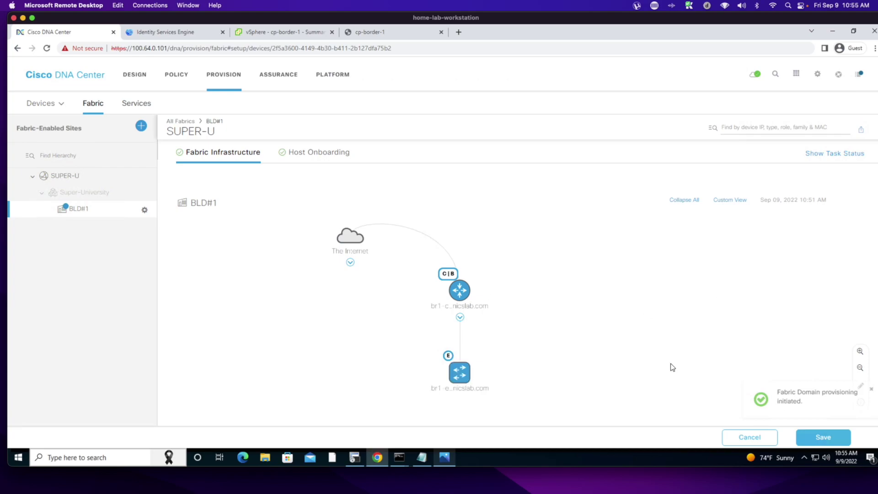
pyautogui.click(455, 291)
pyautogui.click(320, 179)
pyautogui.scroll(-2, 470, 297)
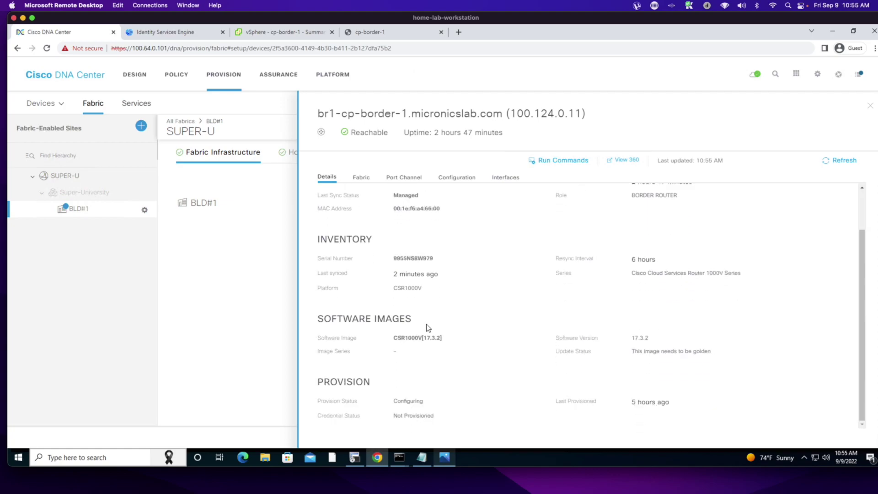
pyautogui.moveTo(393, 401); pyautogui.dragTo(435, 402)
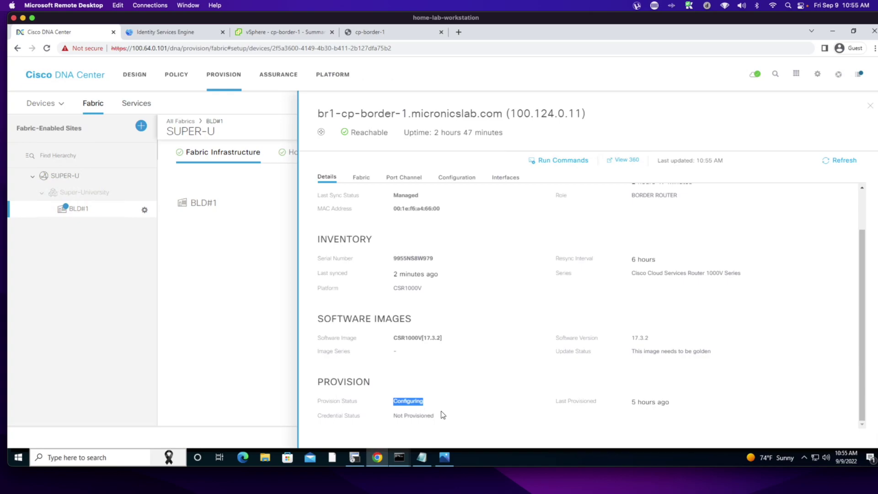
pyautogui.click(832, 163)
pyautogui.moveTo(390, 402); pyautogui.dragTo(434, 402)
pyautogui.click(869, 106)
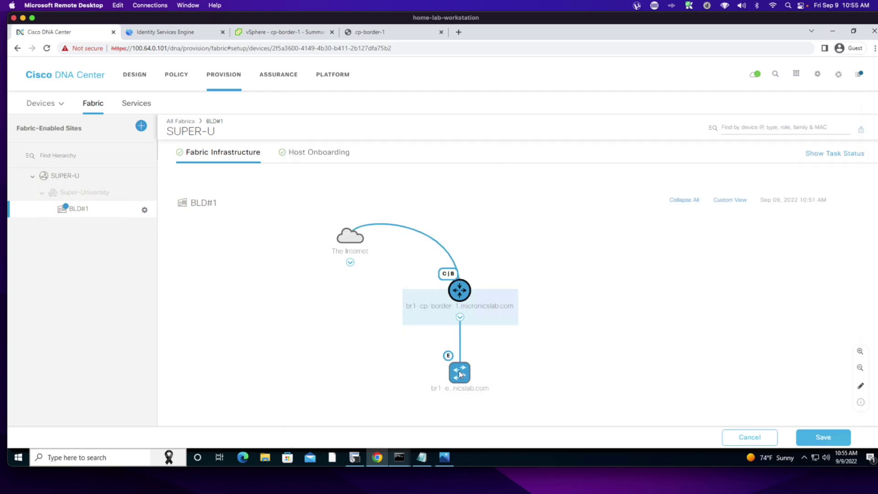
# - Open br1-edge-1's details and check its Provision Status, still Configuring
pyautogui.click(459, 373)
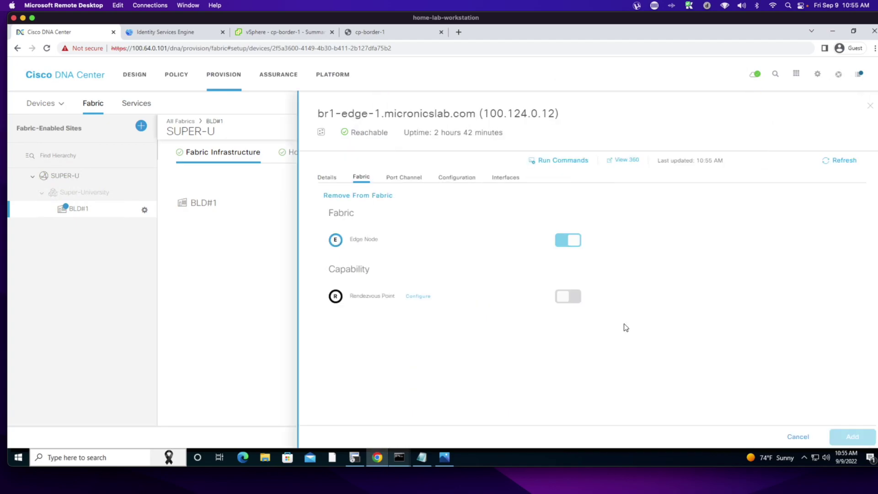
pyautogui.click(330, 178)
pyautogui.scroll(-1, 461, 274)
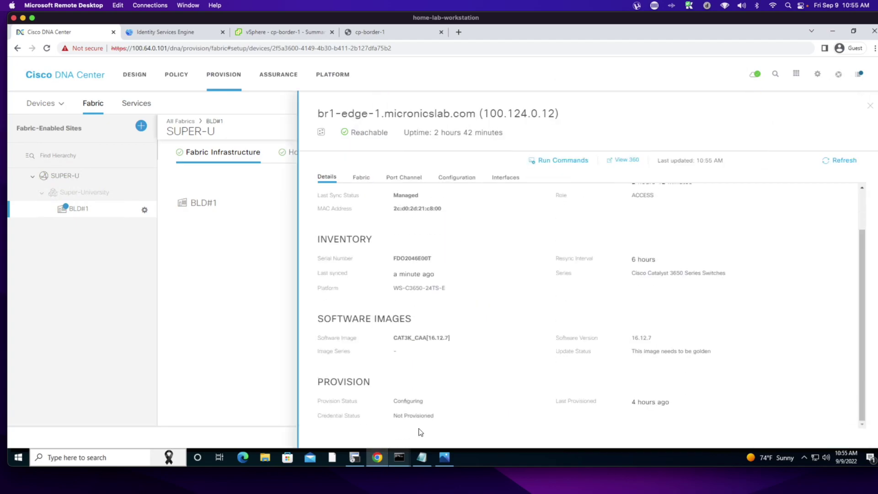
pyautogui.doubleClick(408, 402)
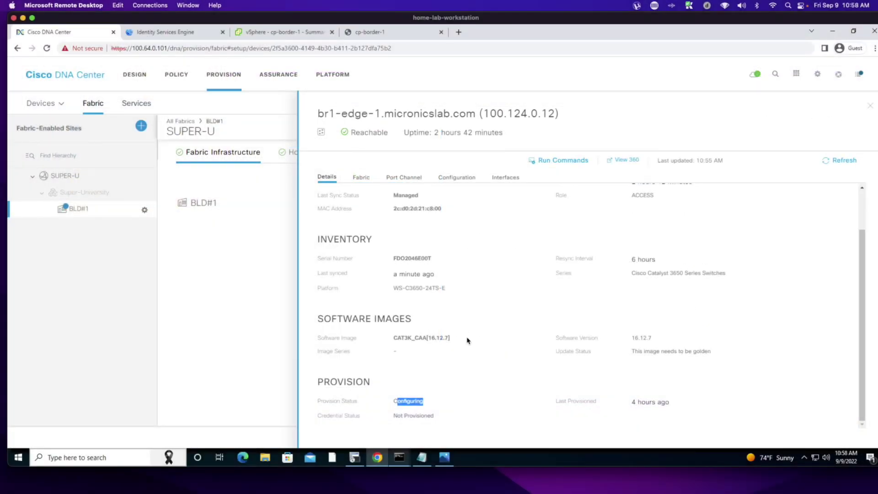
# - Refresh br1-edge-1's status to Success, close its details and return to the terminals
pyautogui.click(587, 291)
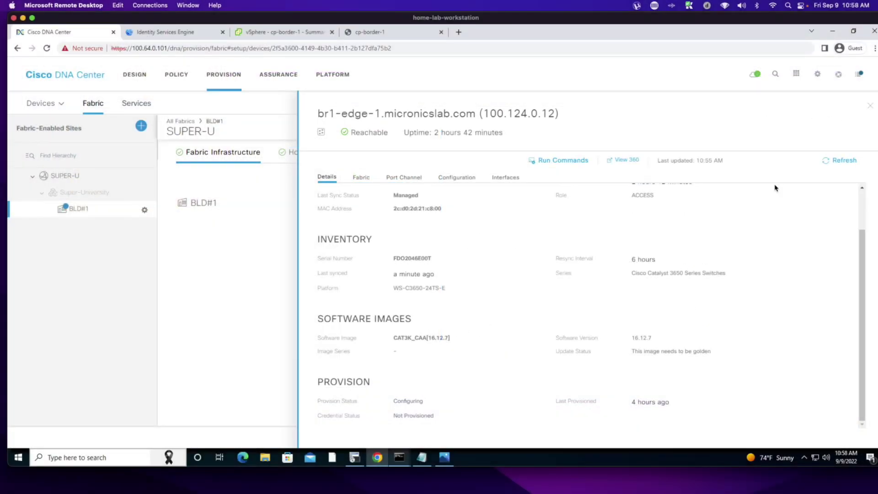
pyautogui.click(834, 166)
pyautogui.click(870, 105)
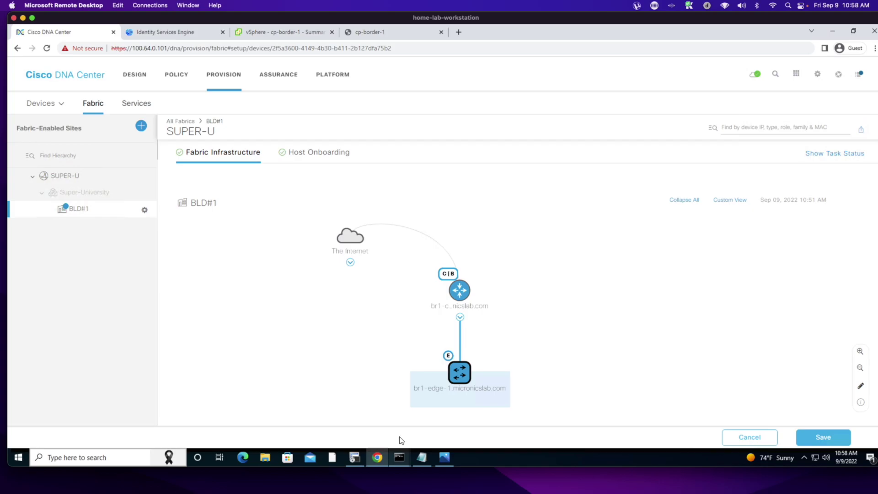
pyautogui.click(399, 458)
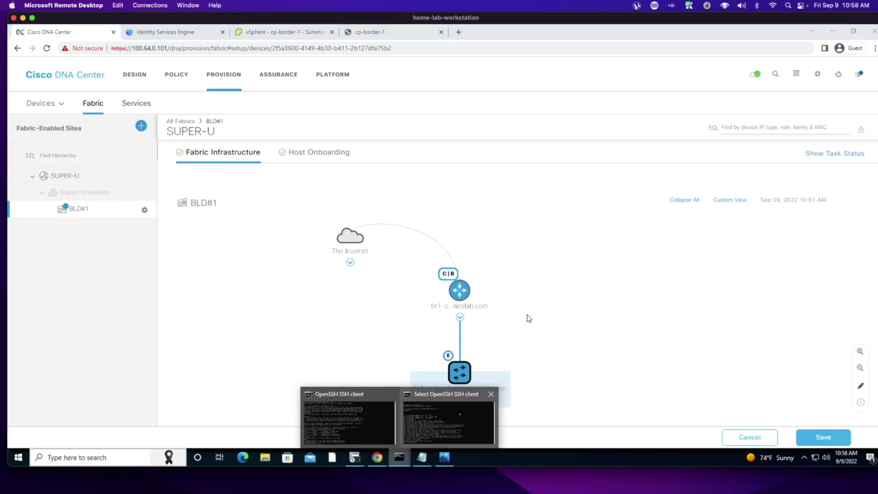
# - Show the border router's LISP config with show run | sec router lisp
pyautogui.click(443, 413)
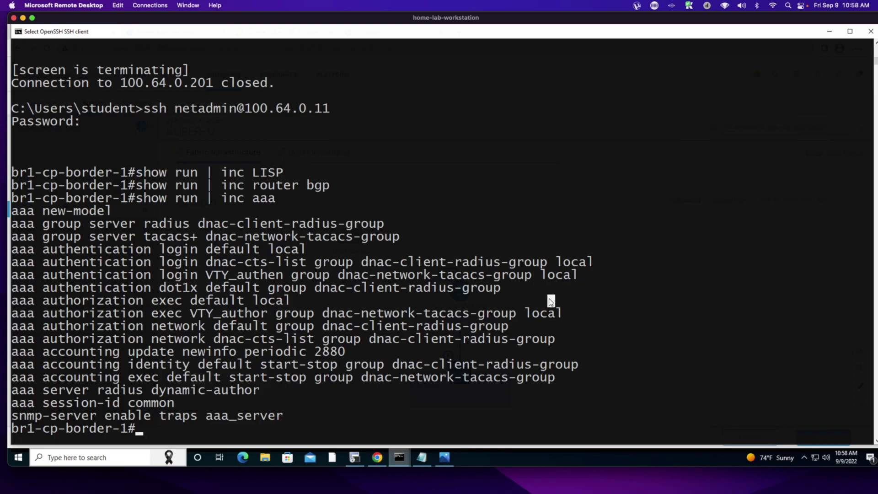
pyautogui.write('show run }')
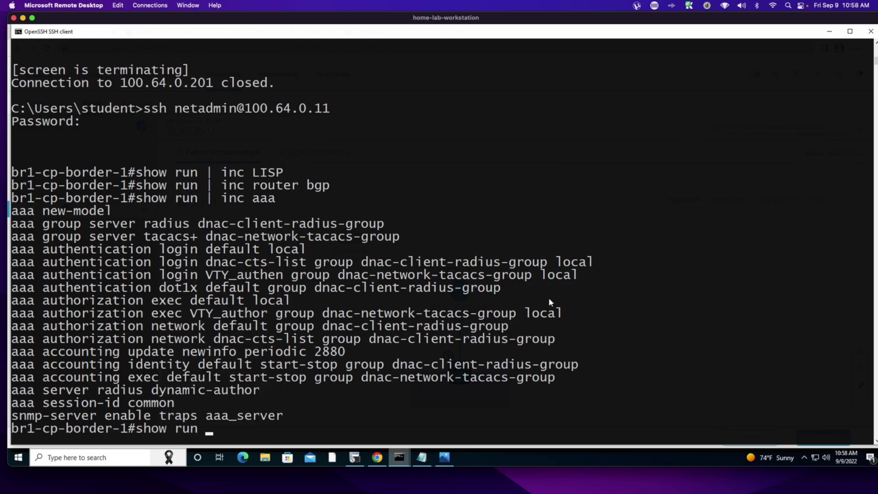
pyautogui.press('BackSpace')
pyautogui.write('| sec router lisp')
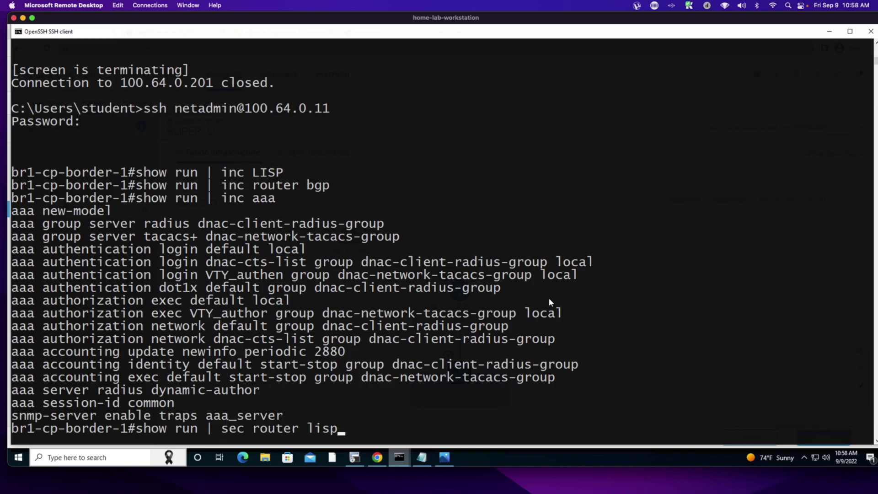
pyautogui.press('Return')
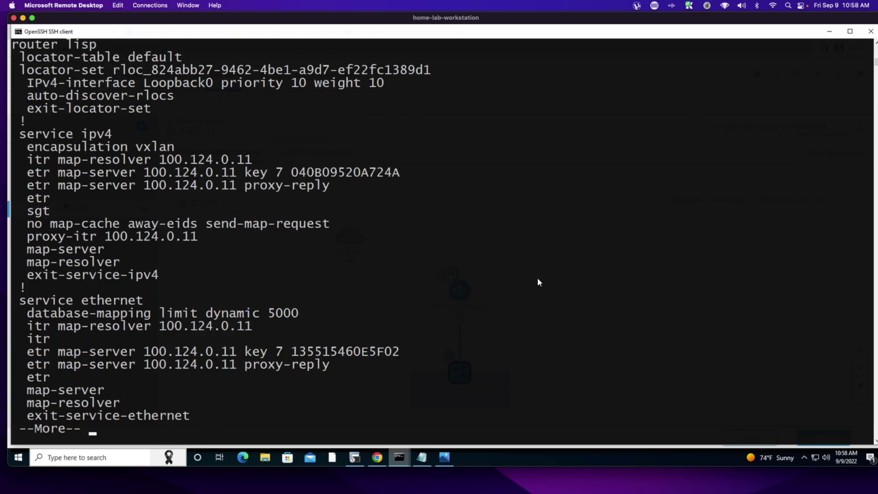
pyautogui.press('space')
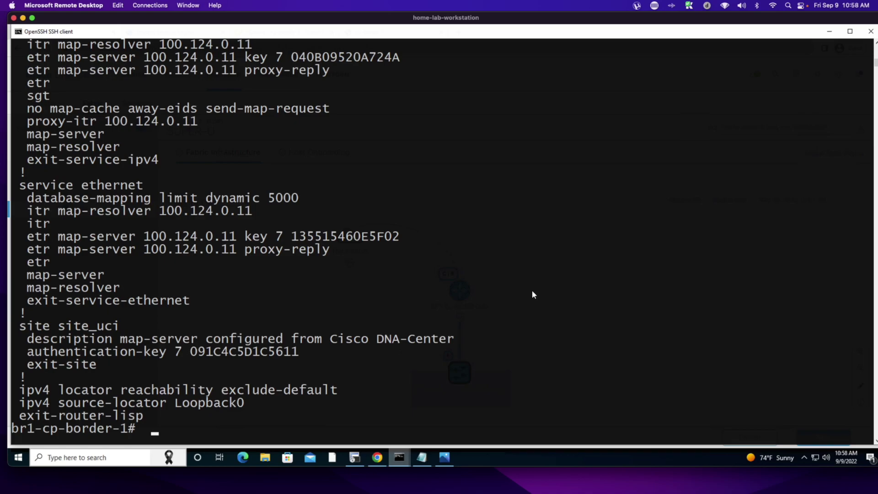
pyautogui.press('Return')
pyautogui.press('Return')
# - Run show run | sec bgp and highlight the router bgp 65001 lines
pyautogui.write('show ru')
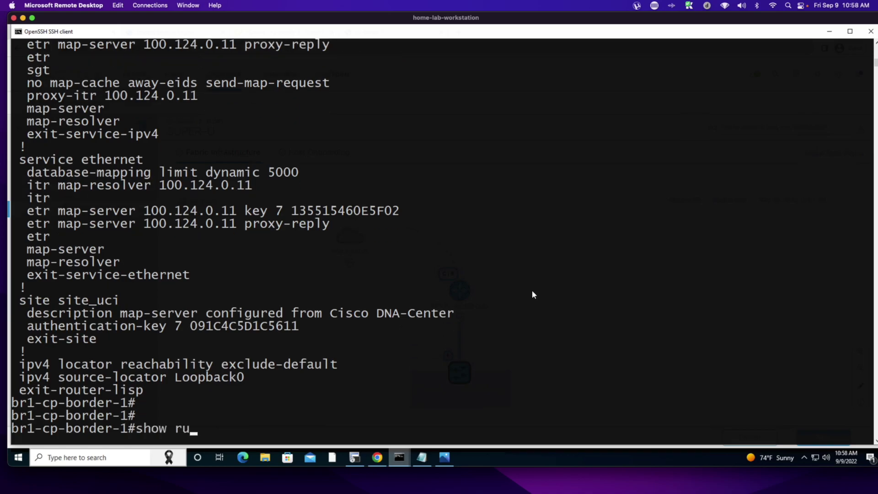
pyautogui.write('n | sec nbg[p')
pyautogui.press('BackSpace')
pyautogui.press('BackSpace')
pyautogui.press('BackSpace')
pyautogui.press('BackSpace')
pyautogui.press('BackSpace')
pyautogui.write('bgp')
pyautogui.press('Return')
pyautogui.moveTo(68, 365); pyautogui.dragTo(204, 374)
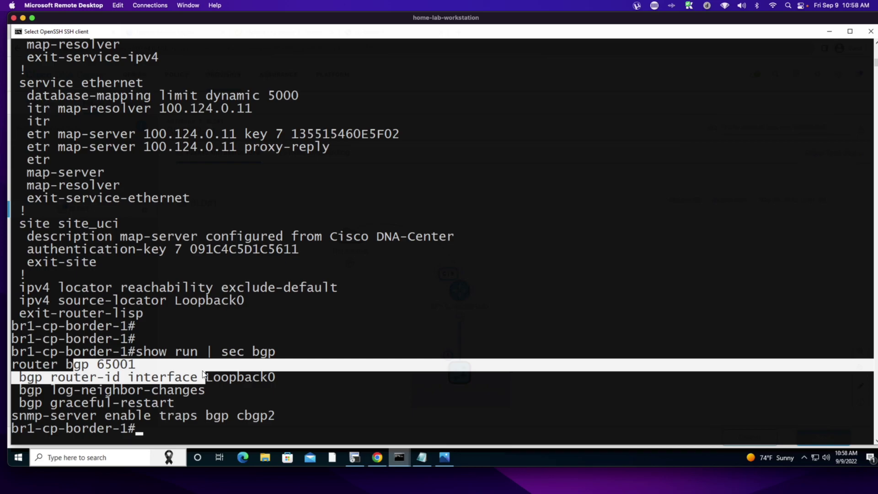